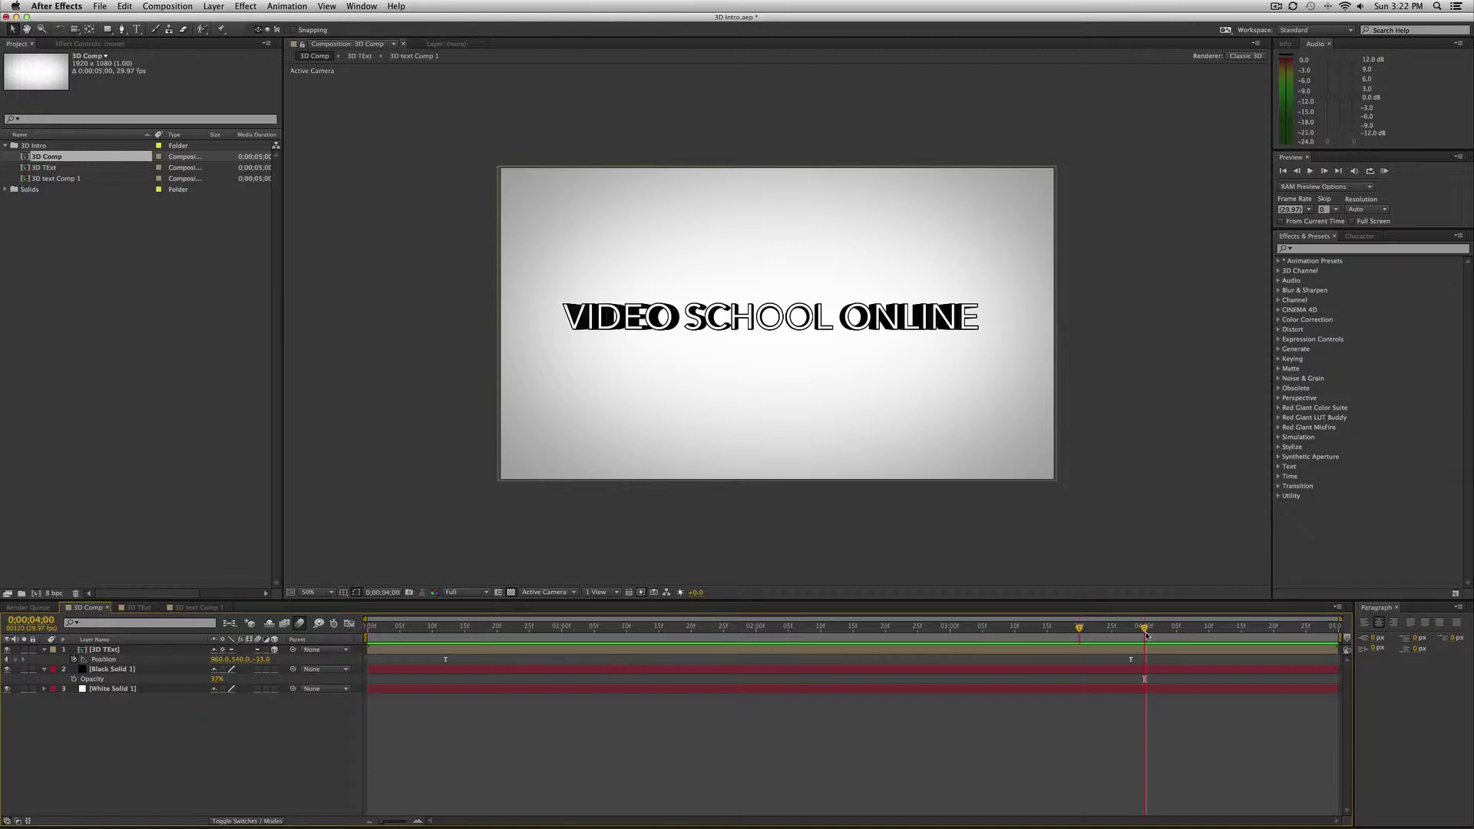
Step: Play back the existing 3D text animation preview, briefly switching to the web browser
key("space")
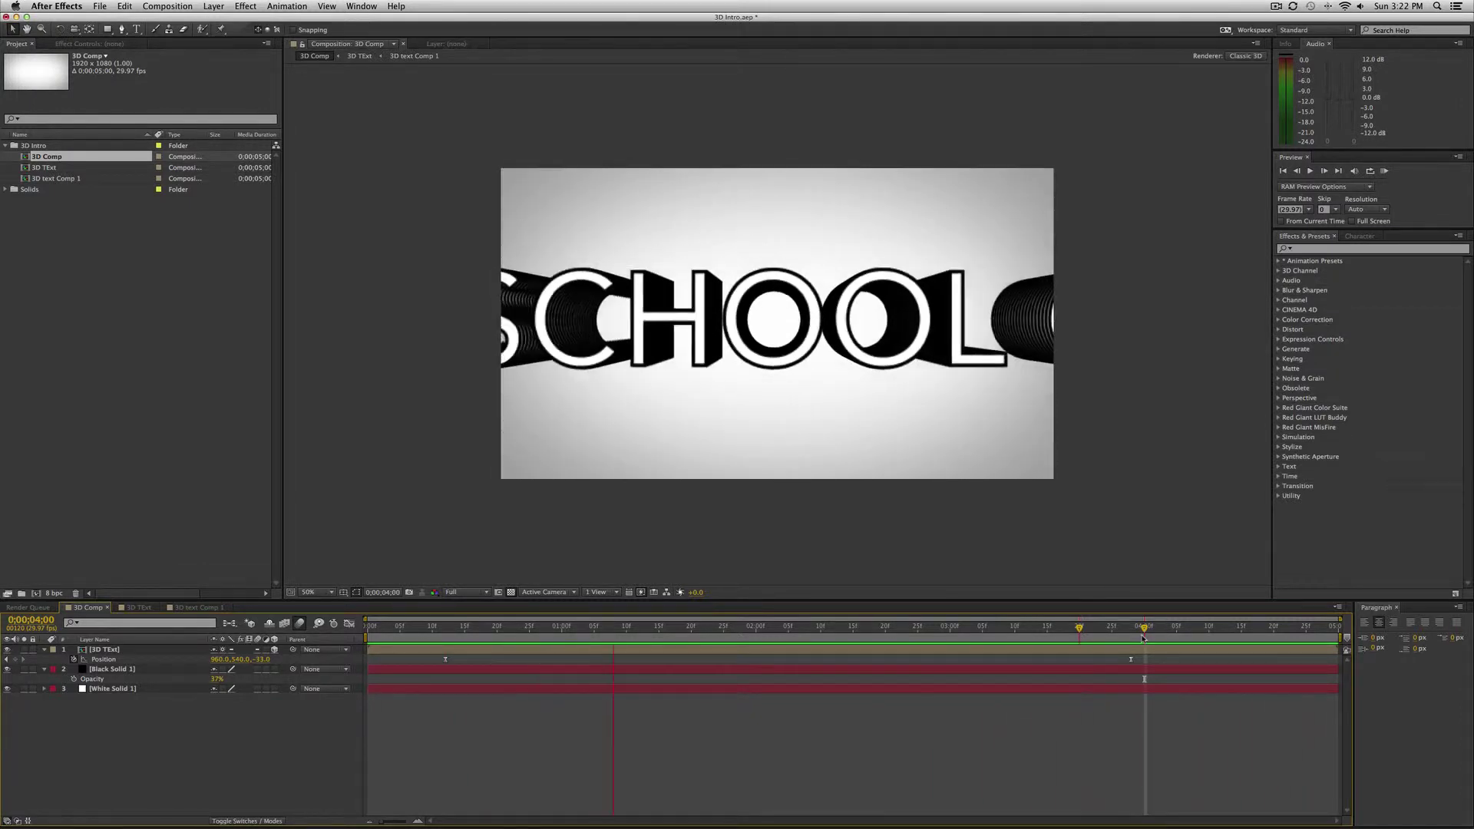
key("super+Tab")
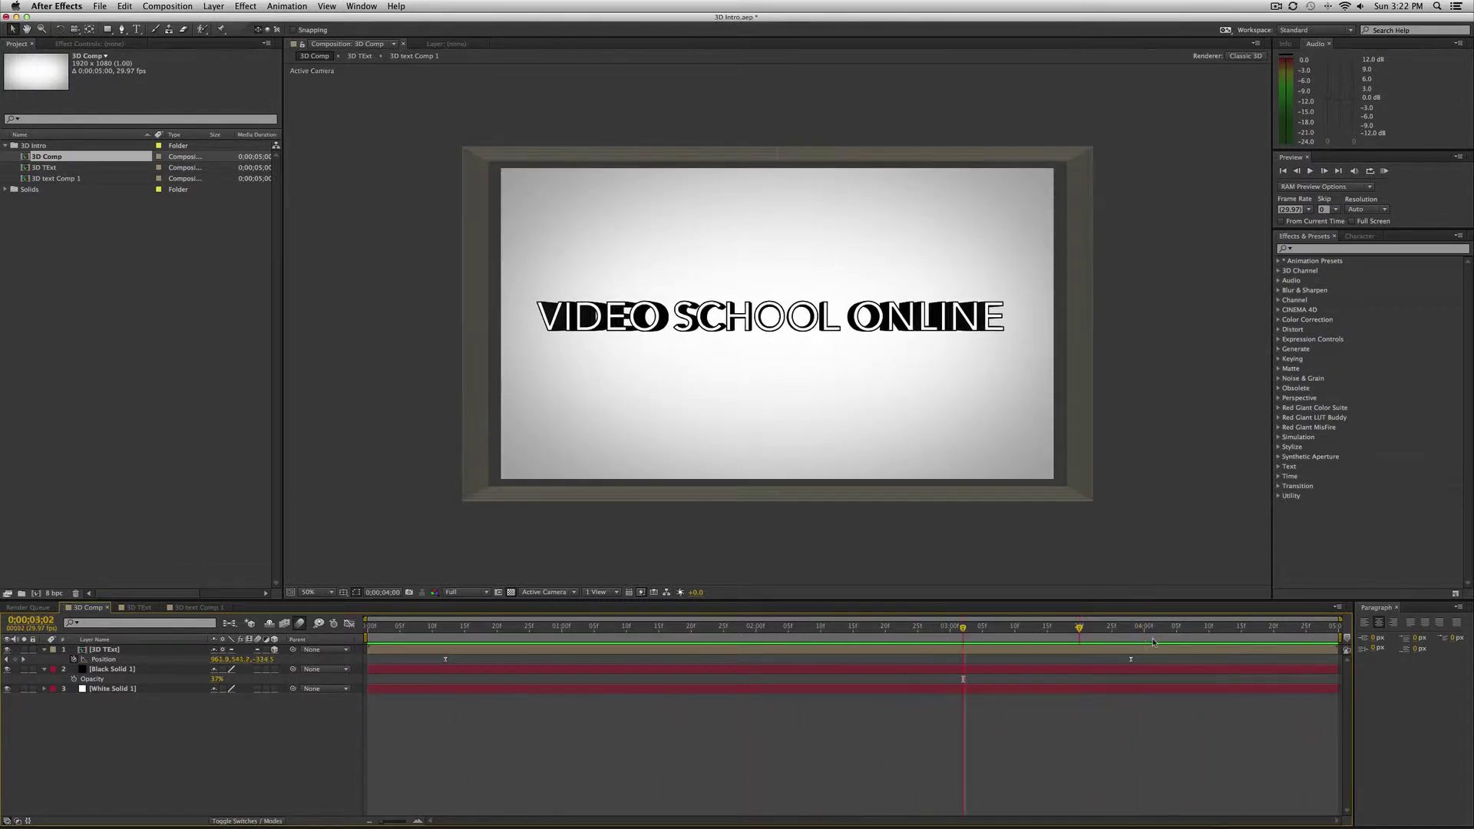
left_click(665, 383)
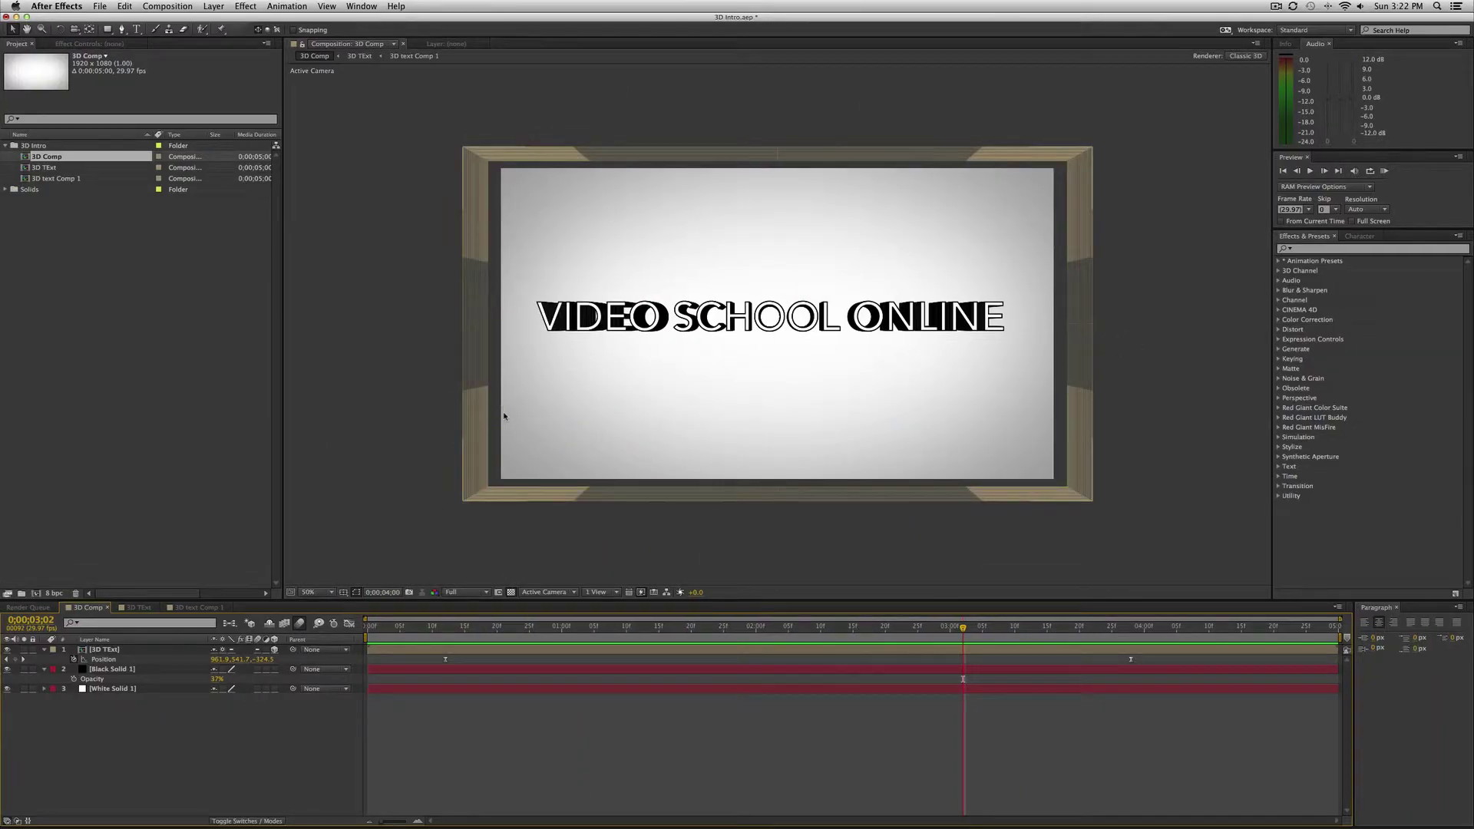
key("KP_0")
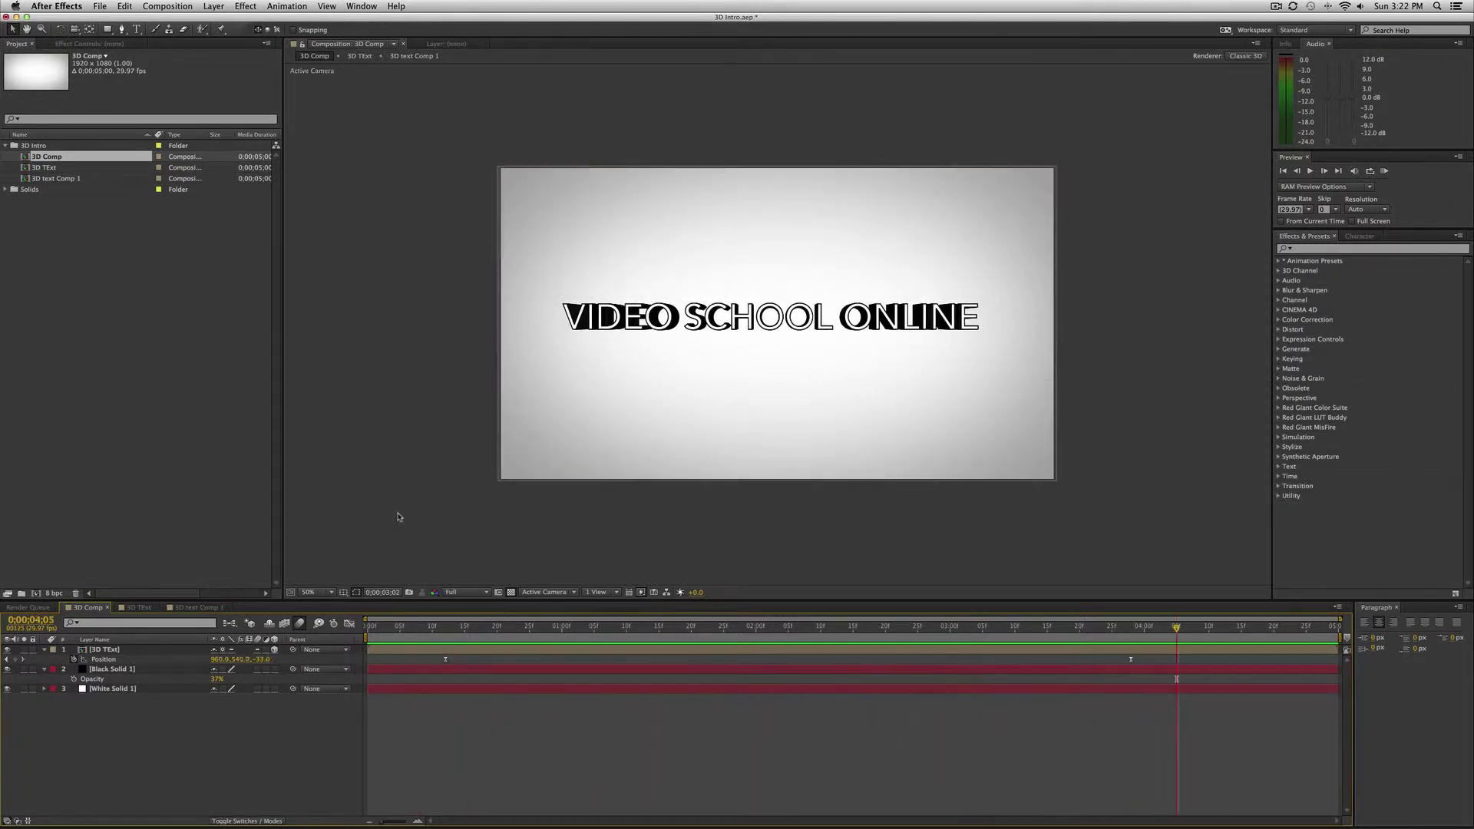
Step: Create a 1920×1080 composition '3D Intro 2' lasting 0;00;05;28, fitted in the viewer
left_click(26, 406)
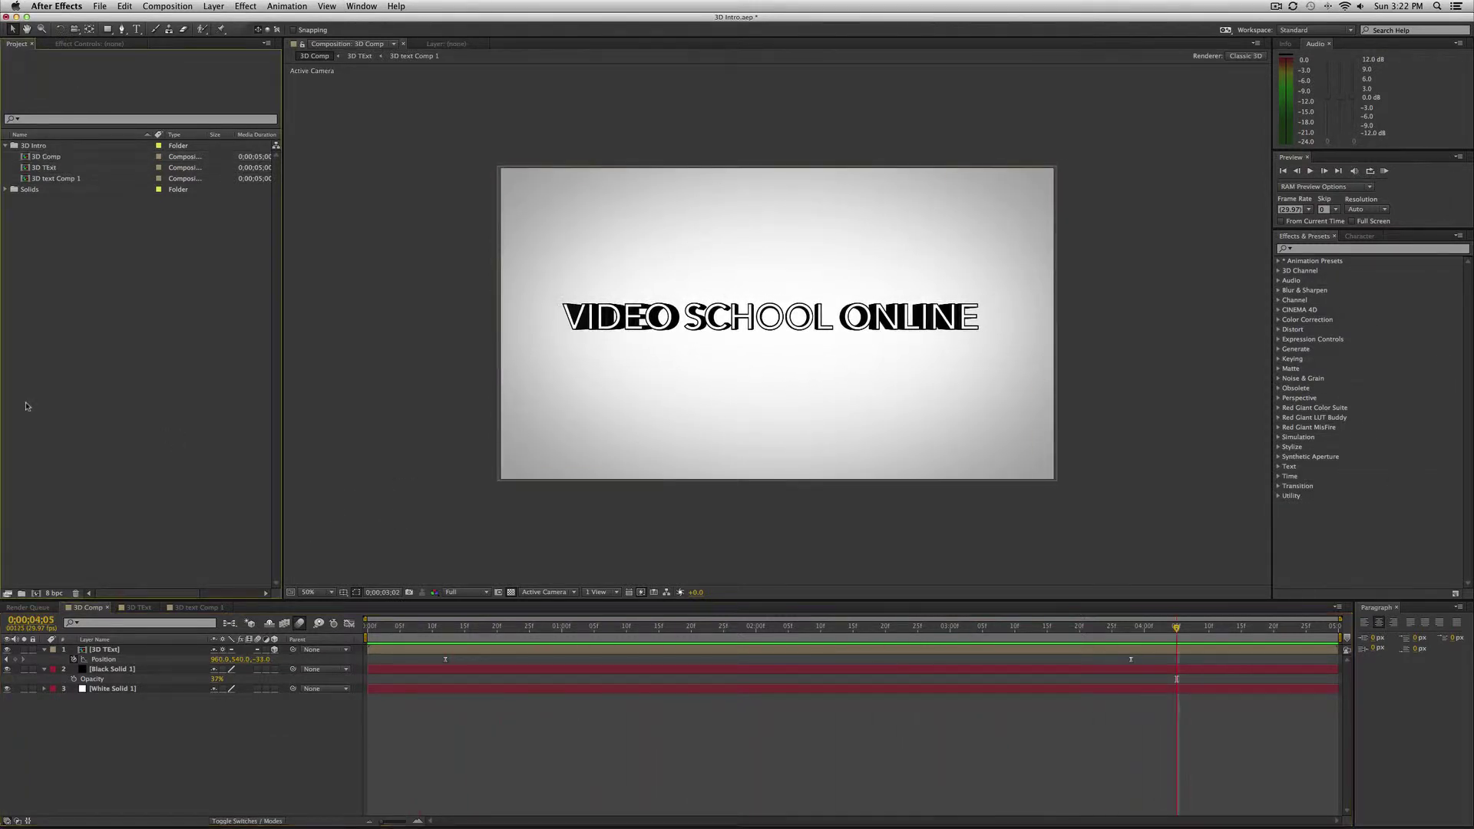
left_click(35, 595)
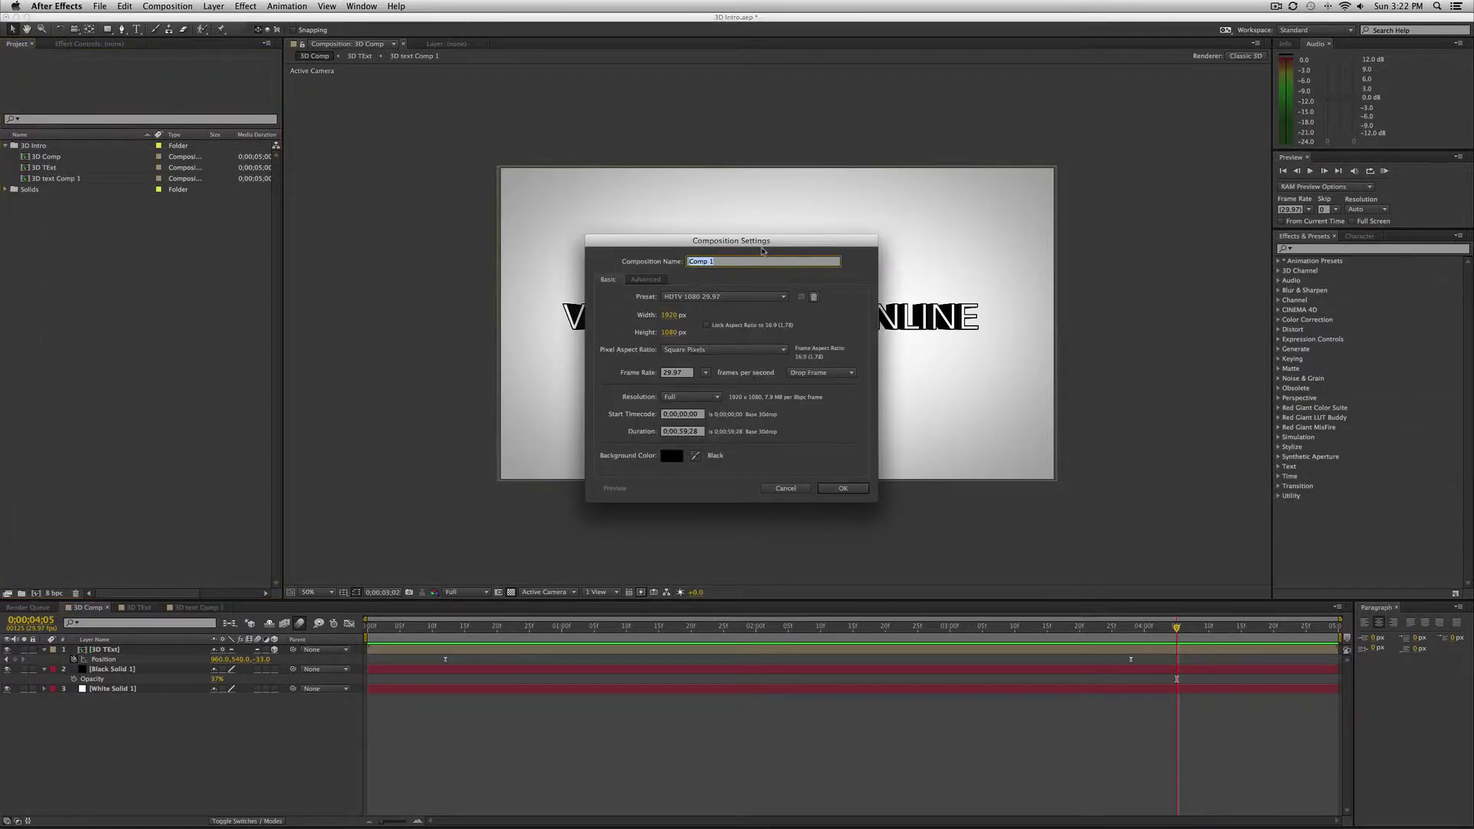
type("3D Intro 2")
left_click(684, 433)
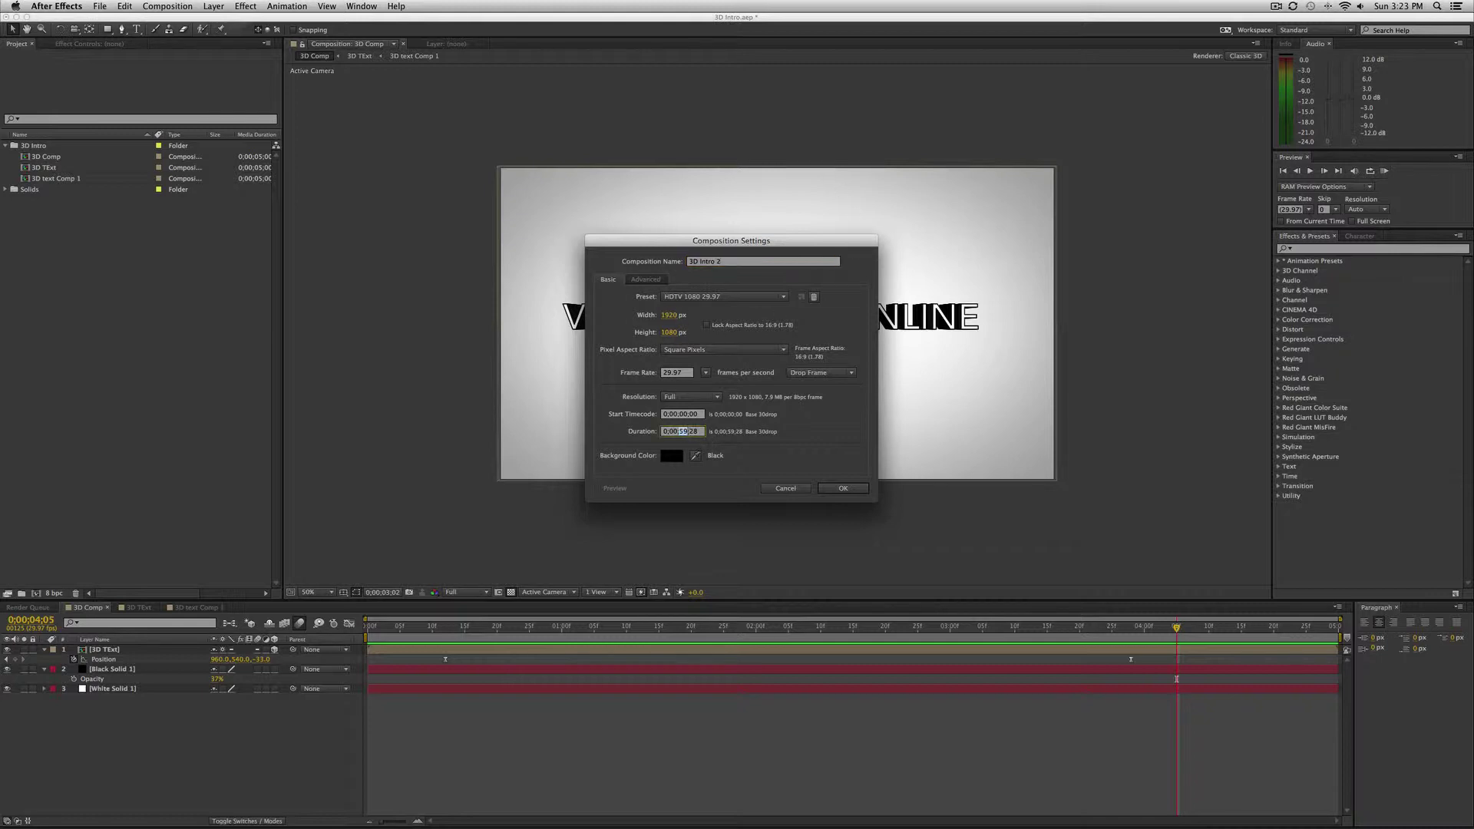
type("5")
key("Tab")
left_click(843, 489)
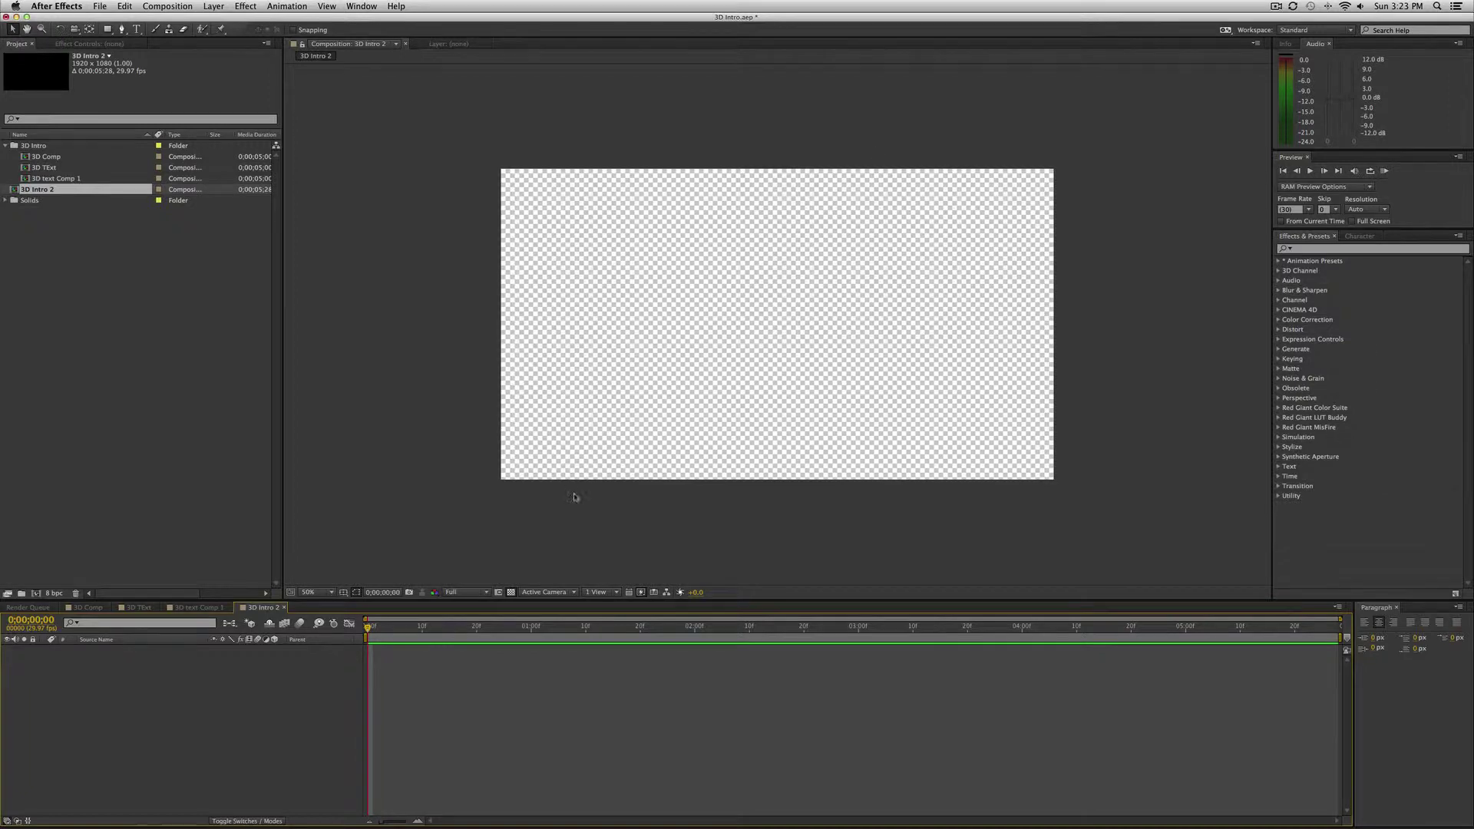
left_click(322, 592)
left_click(336, 614)
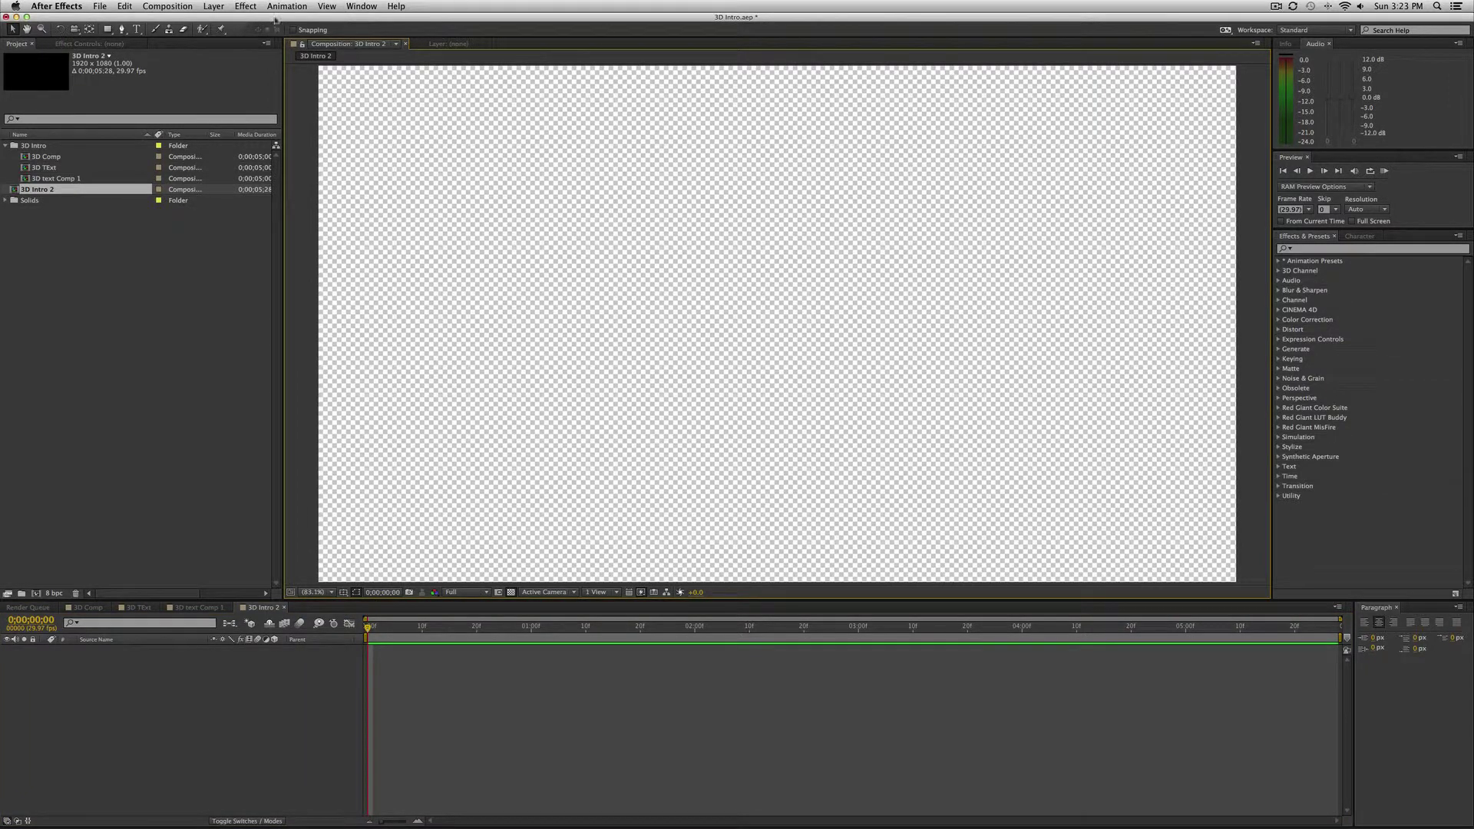
Step: Add a text layer on the canvas reading 'YOU ARE AWESOME'
key("super+t")
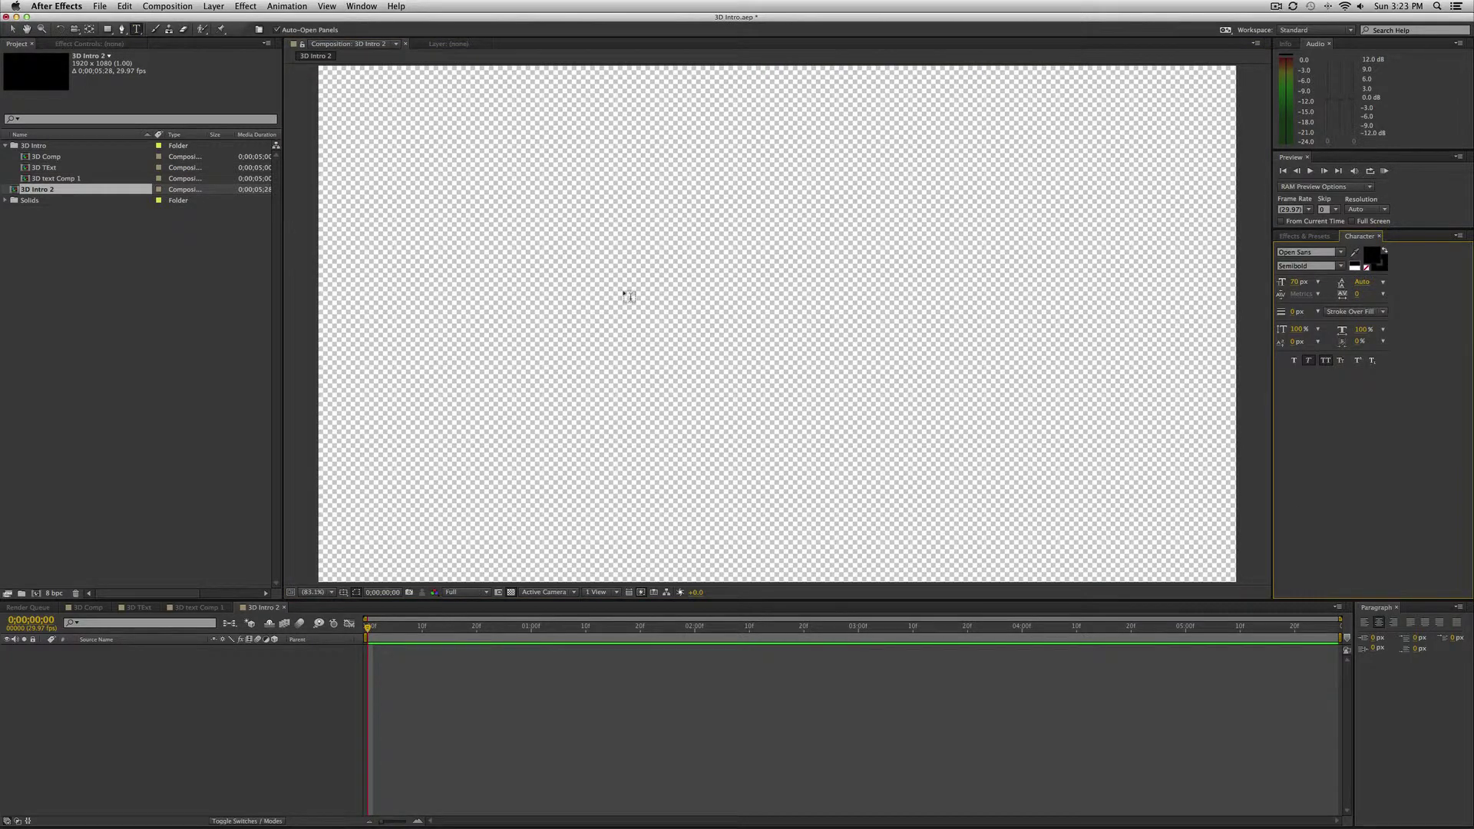
left_click(652, 311)
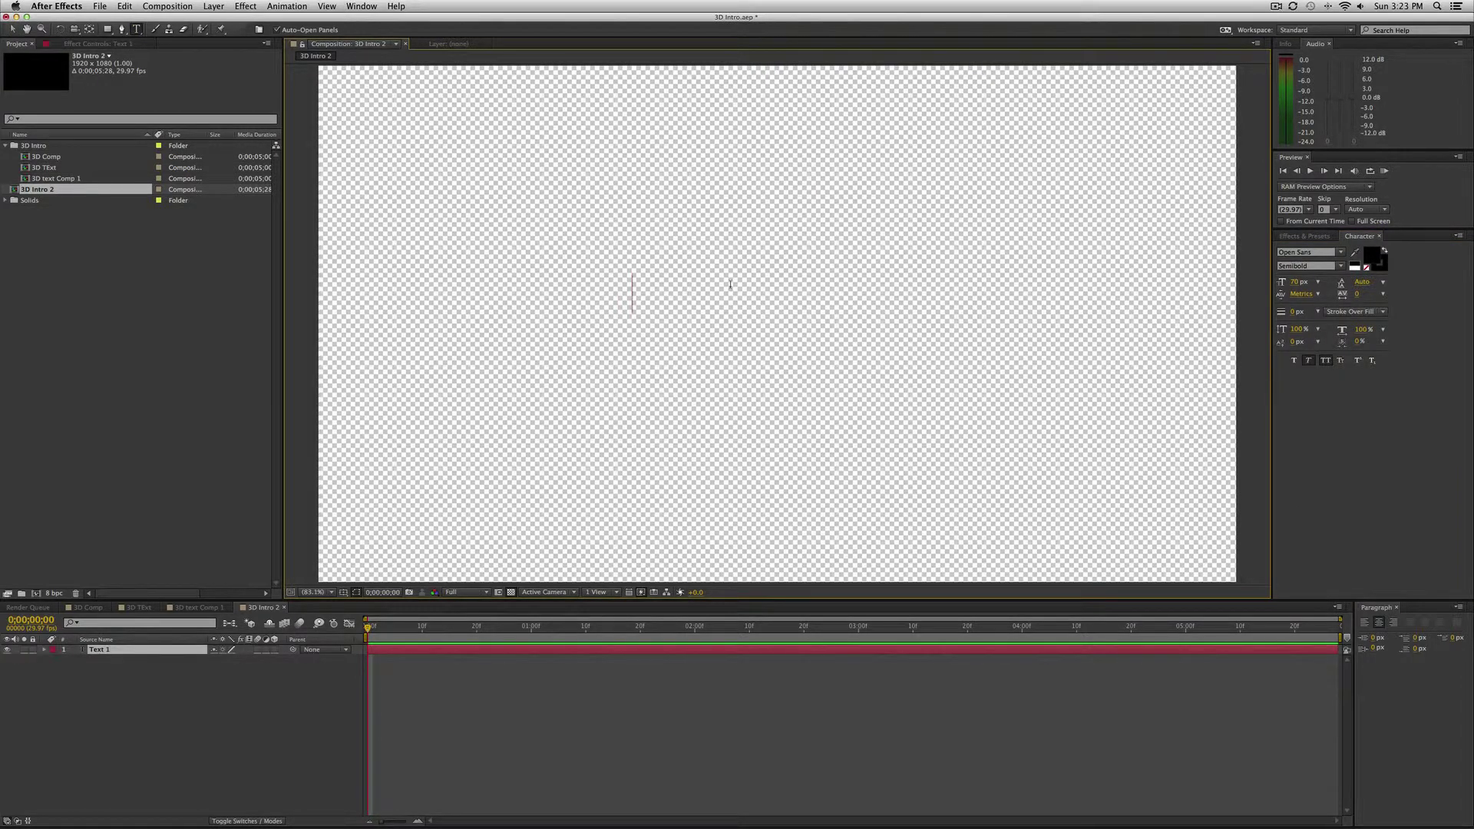
type("3D")
key("BackSpace")
type("D TEXT")
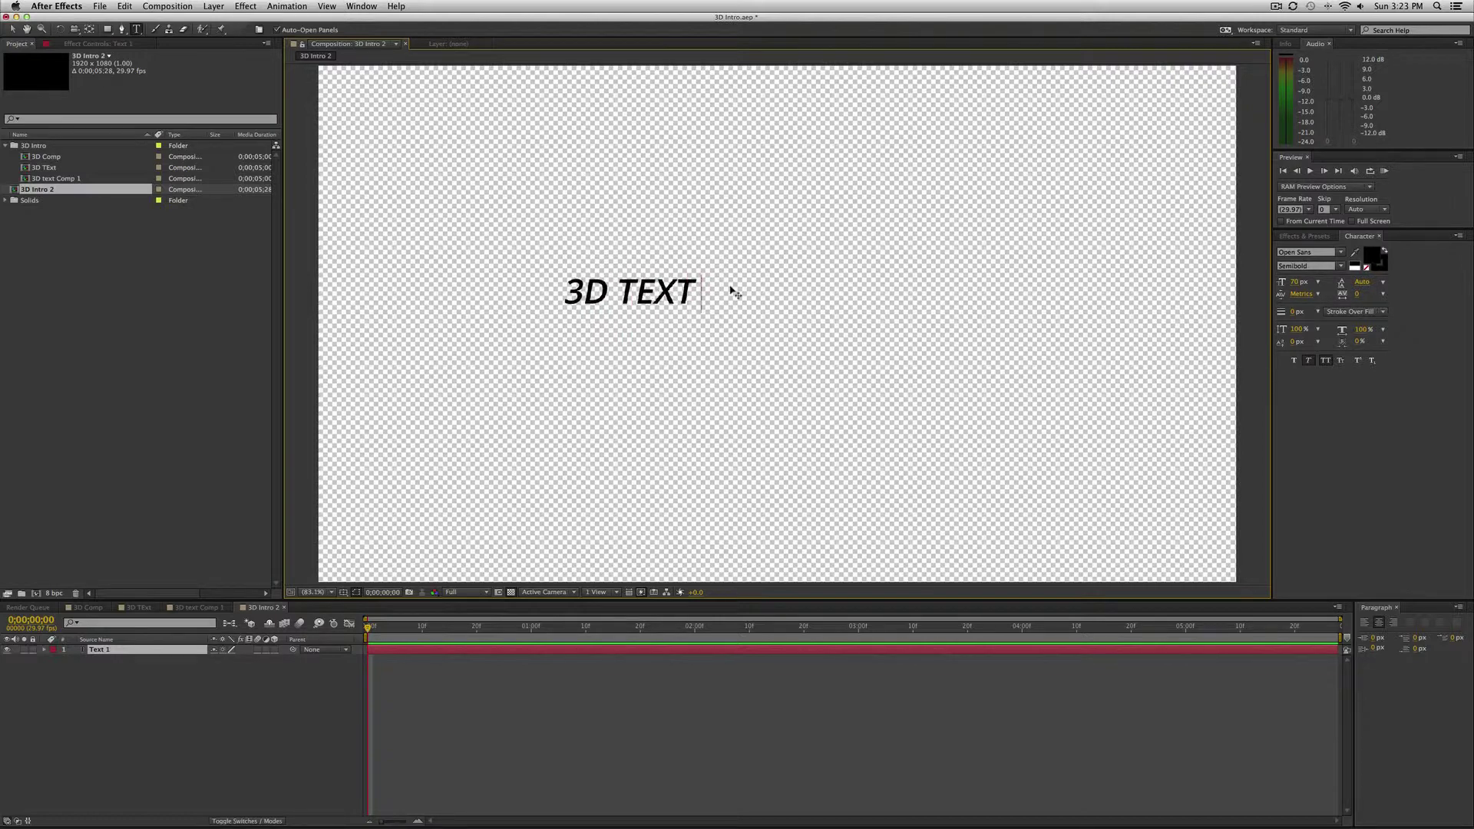
type(" INTRO")
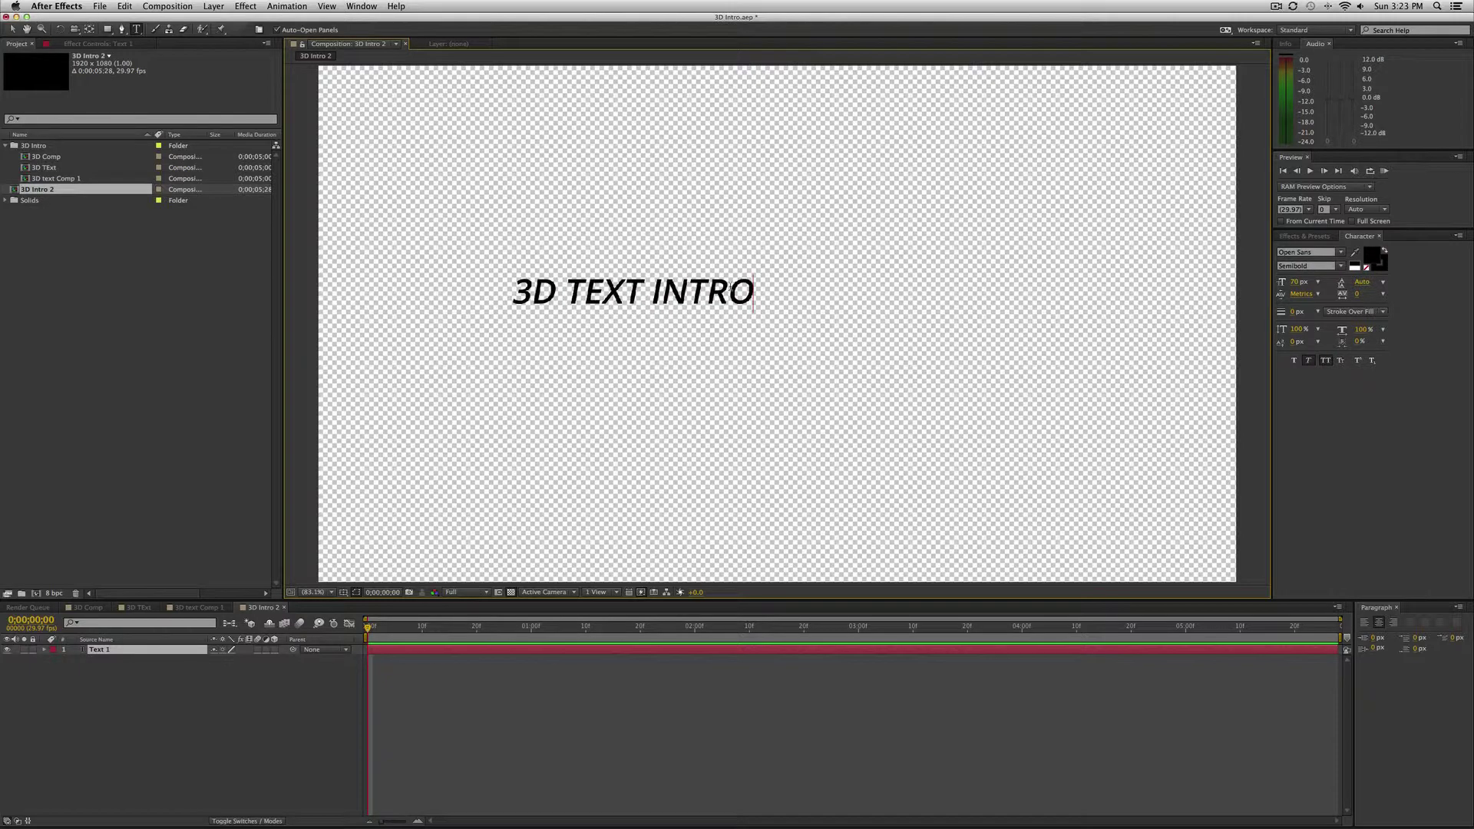
key("super+a")
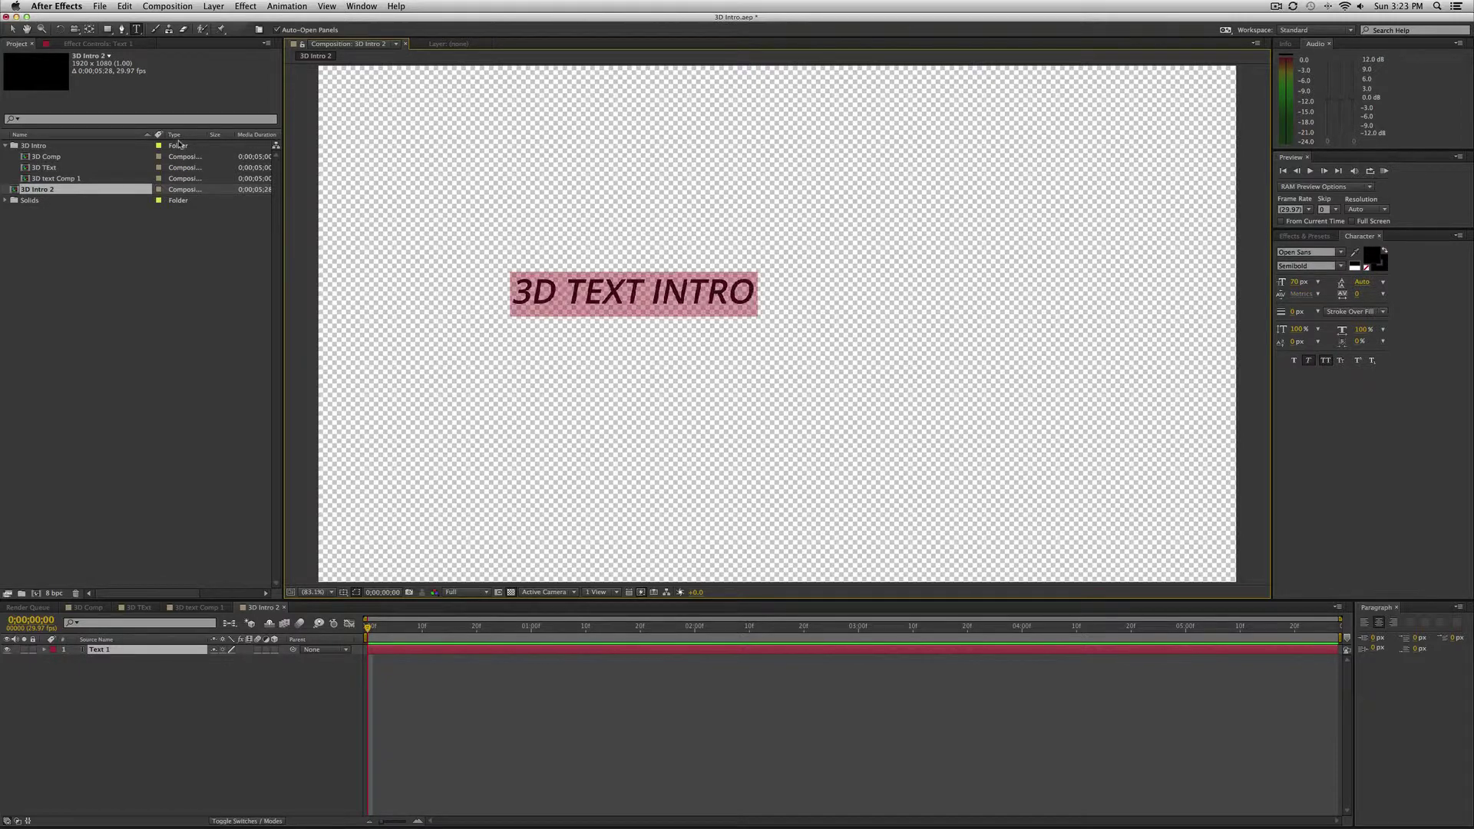
type("YOU ARE AWESOM")
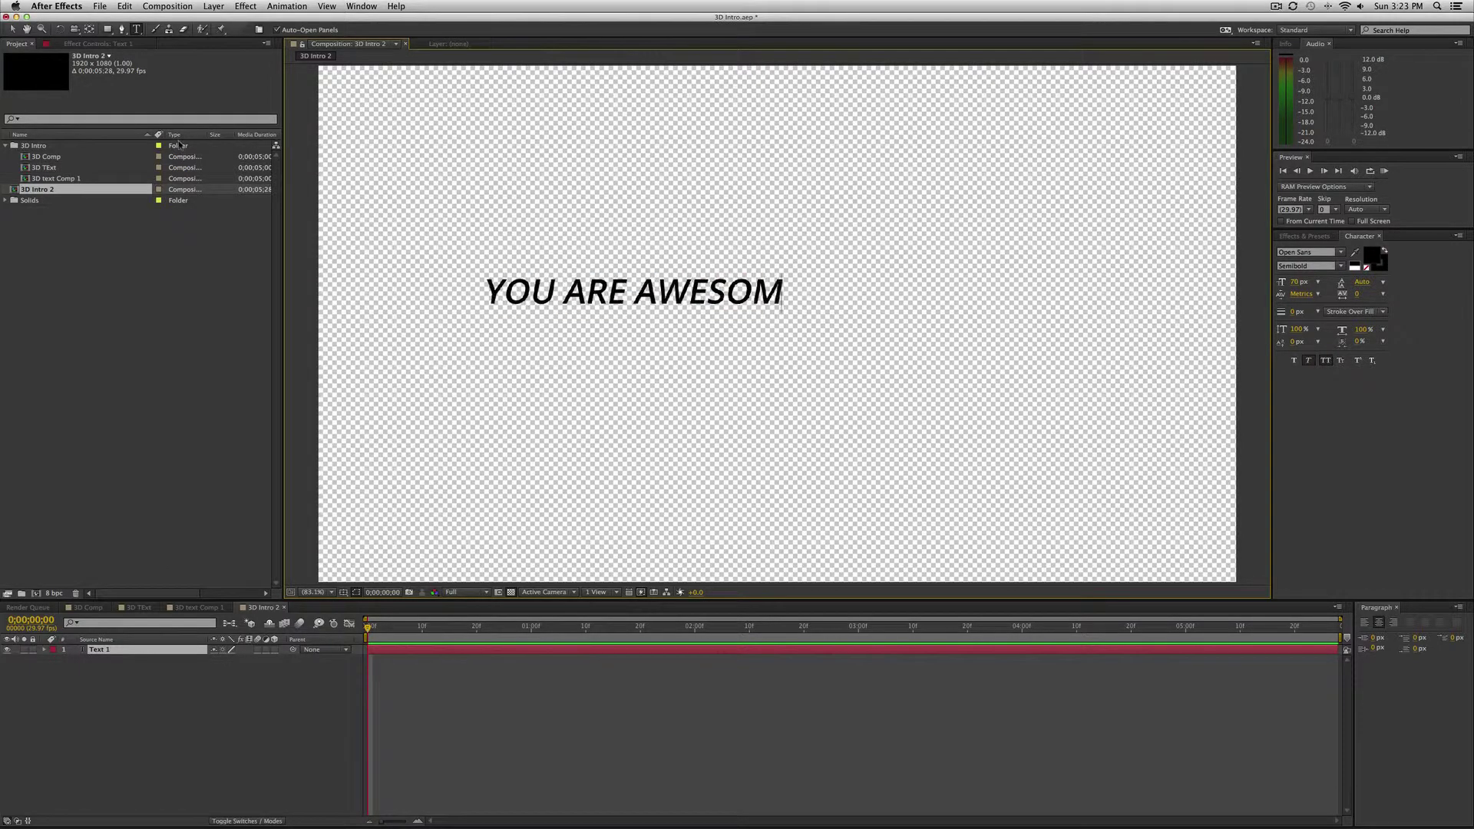
type("E")
left_click(15, 29)
Step: Set the text to upright Rockwell Bold and move it toward the composition's centre
left_click(1341, 252)
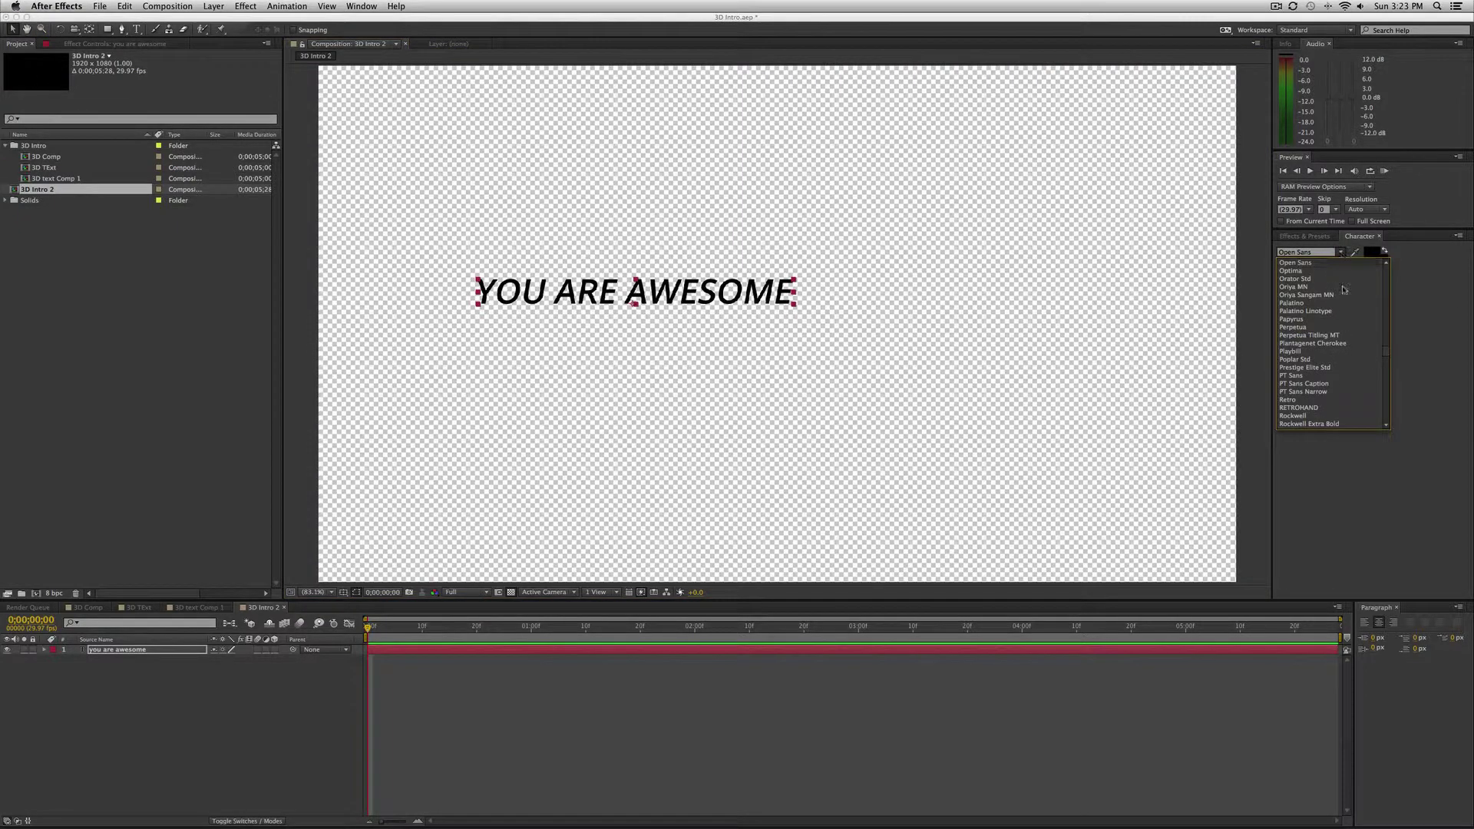
scroll(1356, 354, "down", 1)
left_click(1327, 382)
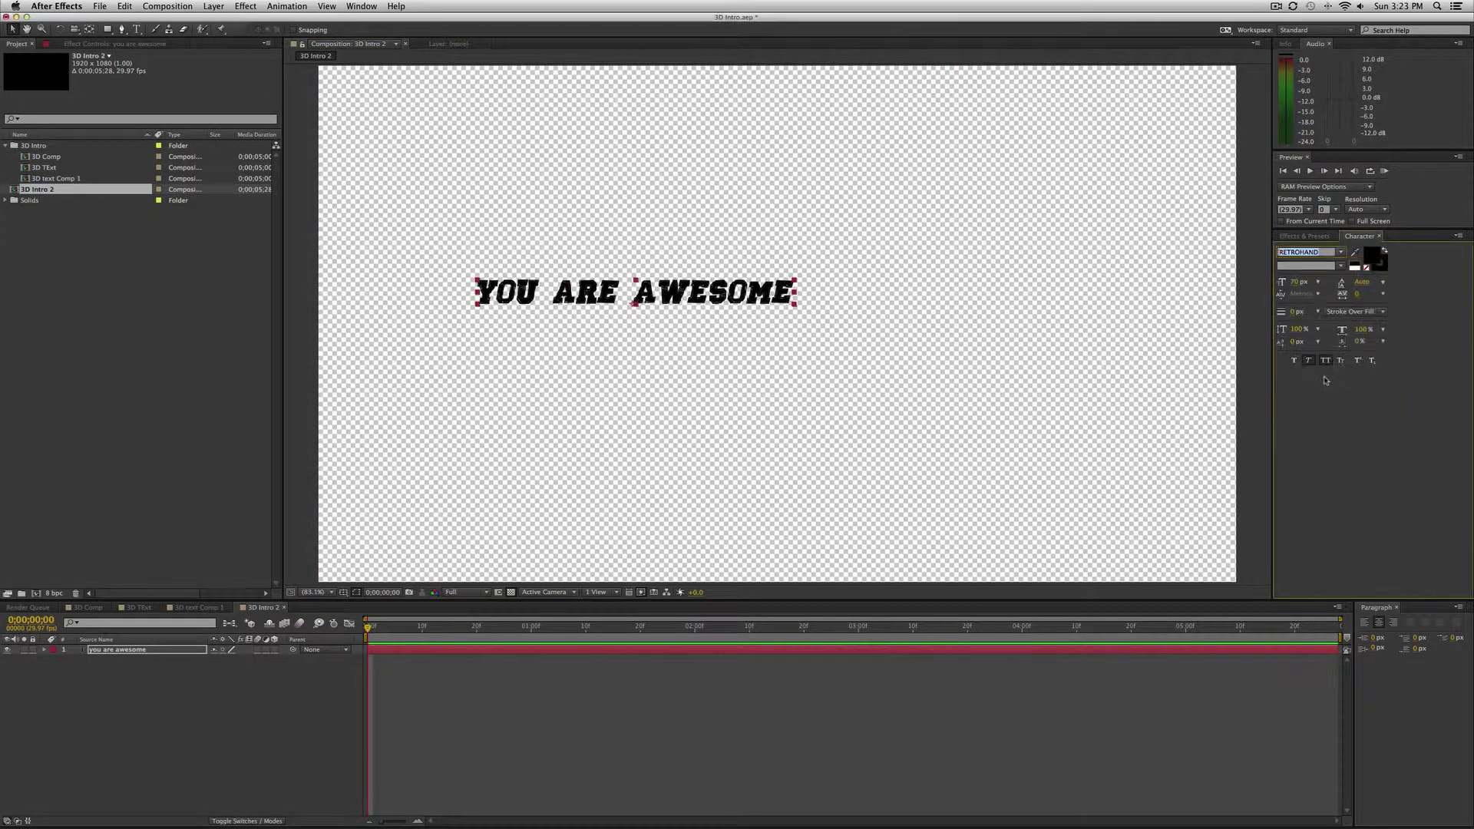
key("Down")
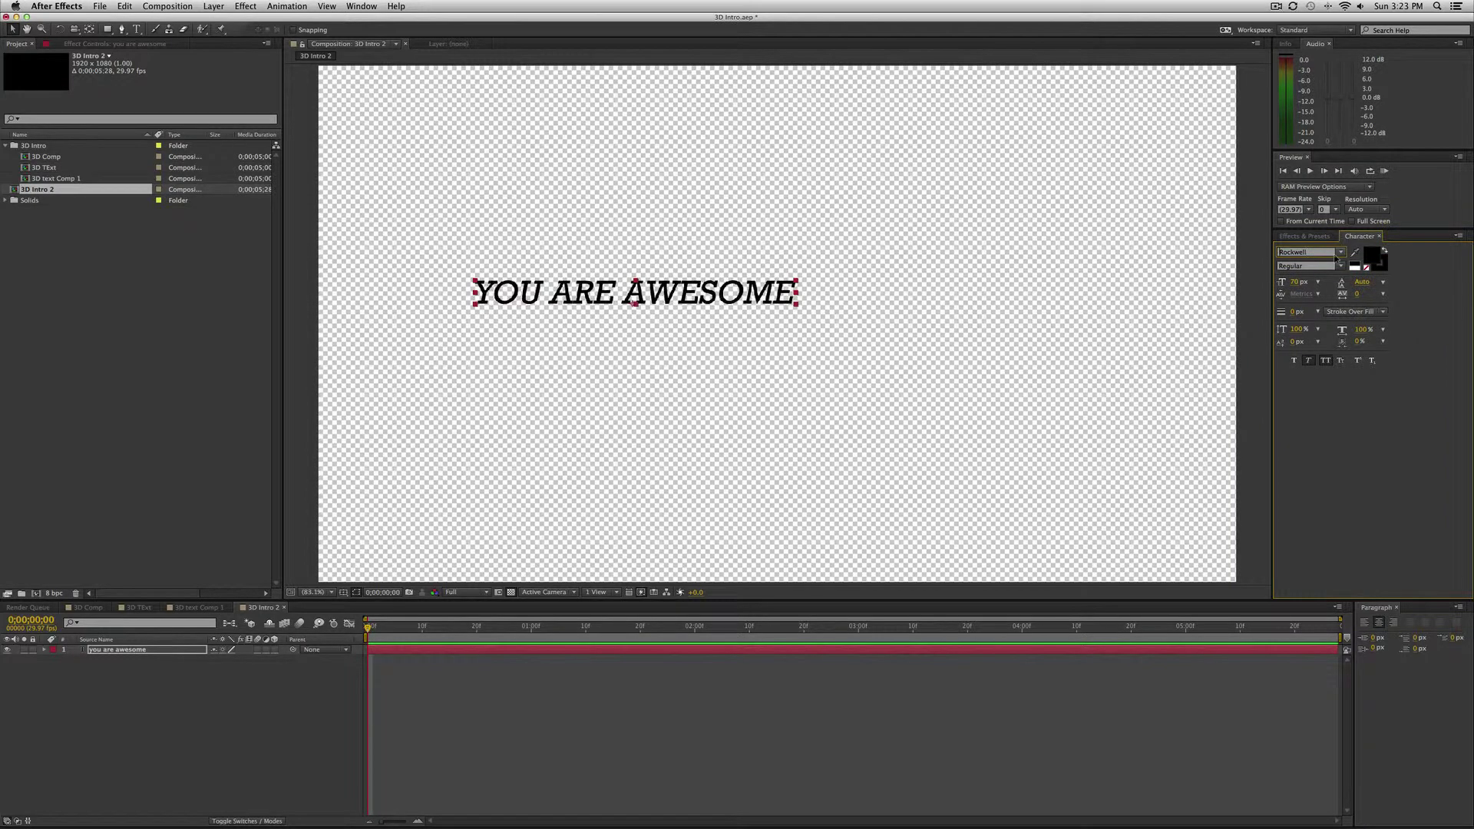
left_click(1340, 267)
left_click(1314, 300)
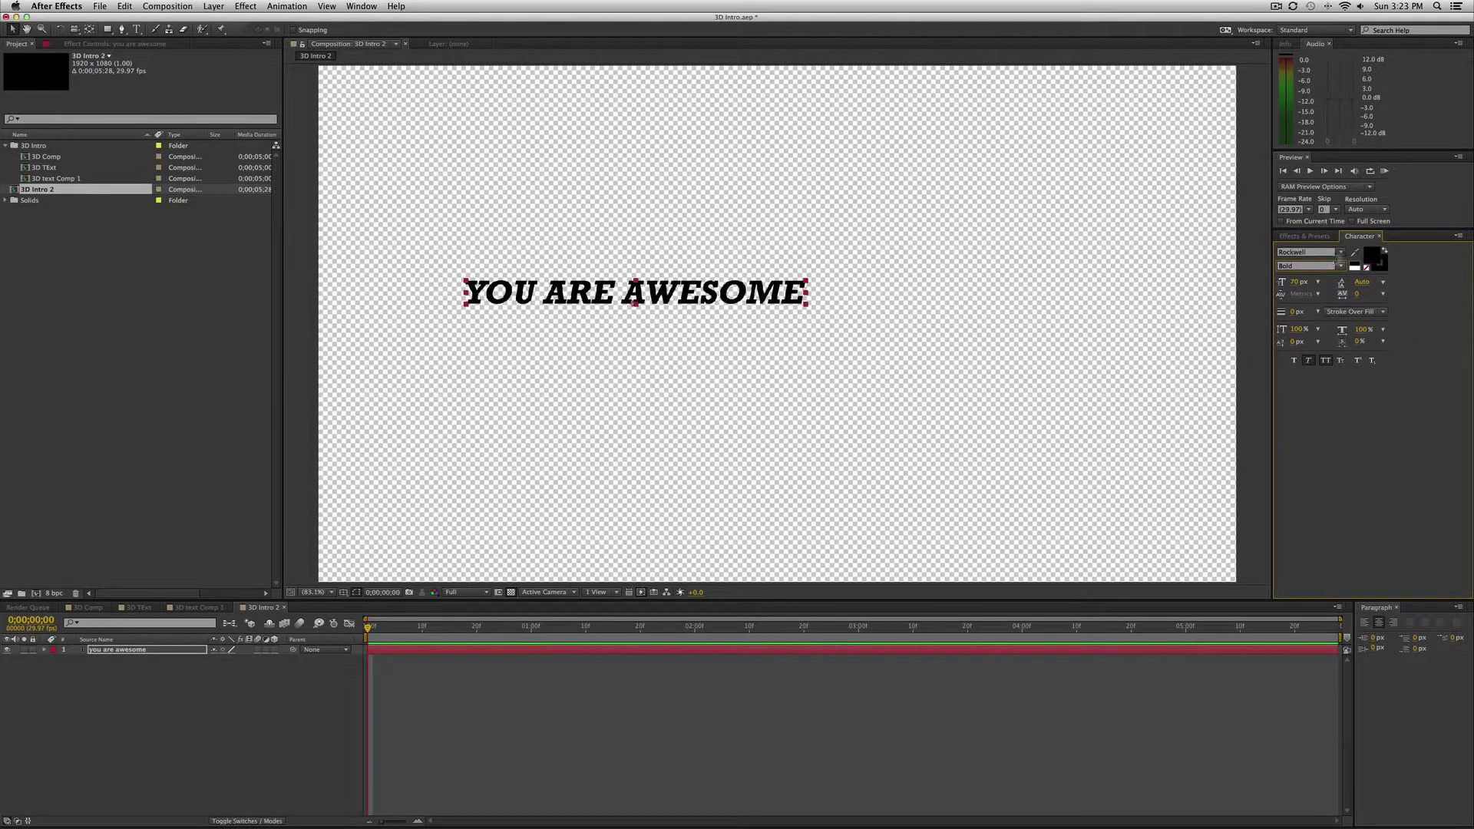
left_click(1308, 360)
left_click_drag(761, 308, 973, 333)
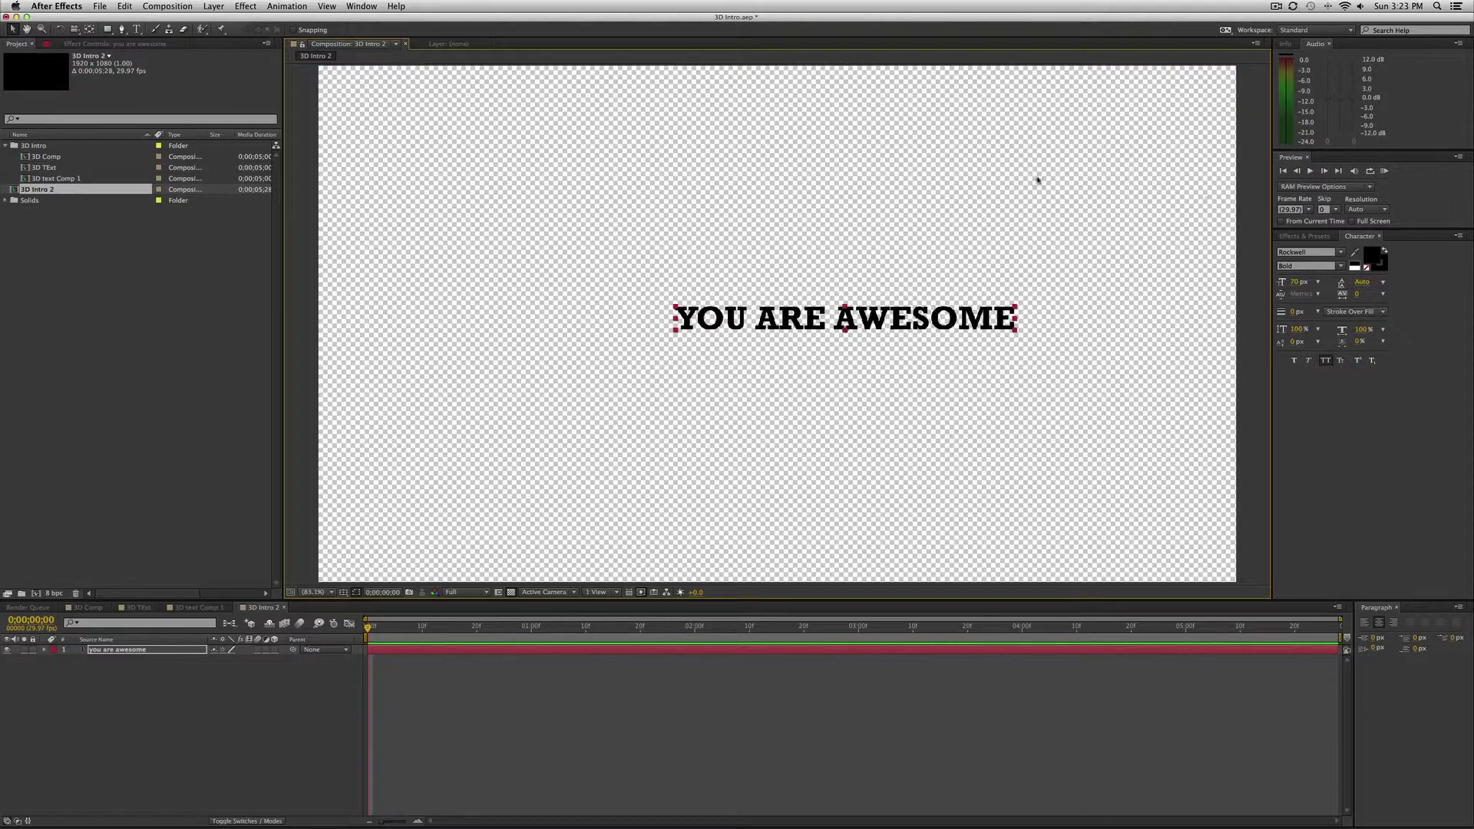
Step: Make the text fill white, show a black background, and shift the text up-left
left_click(1374, 259)
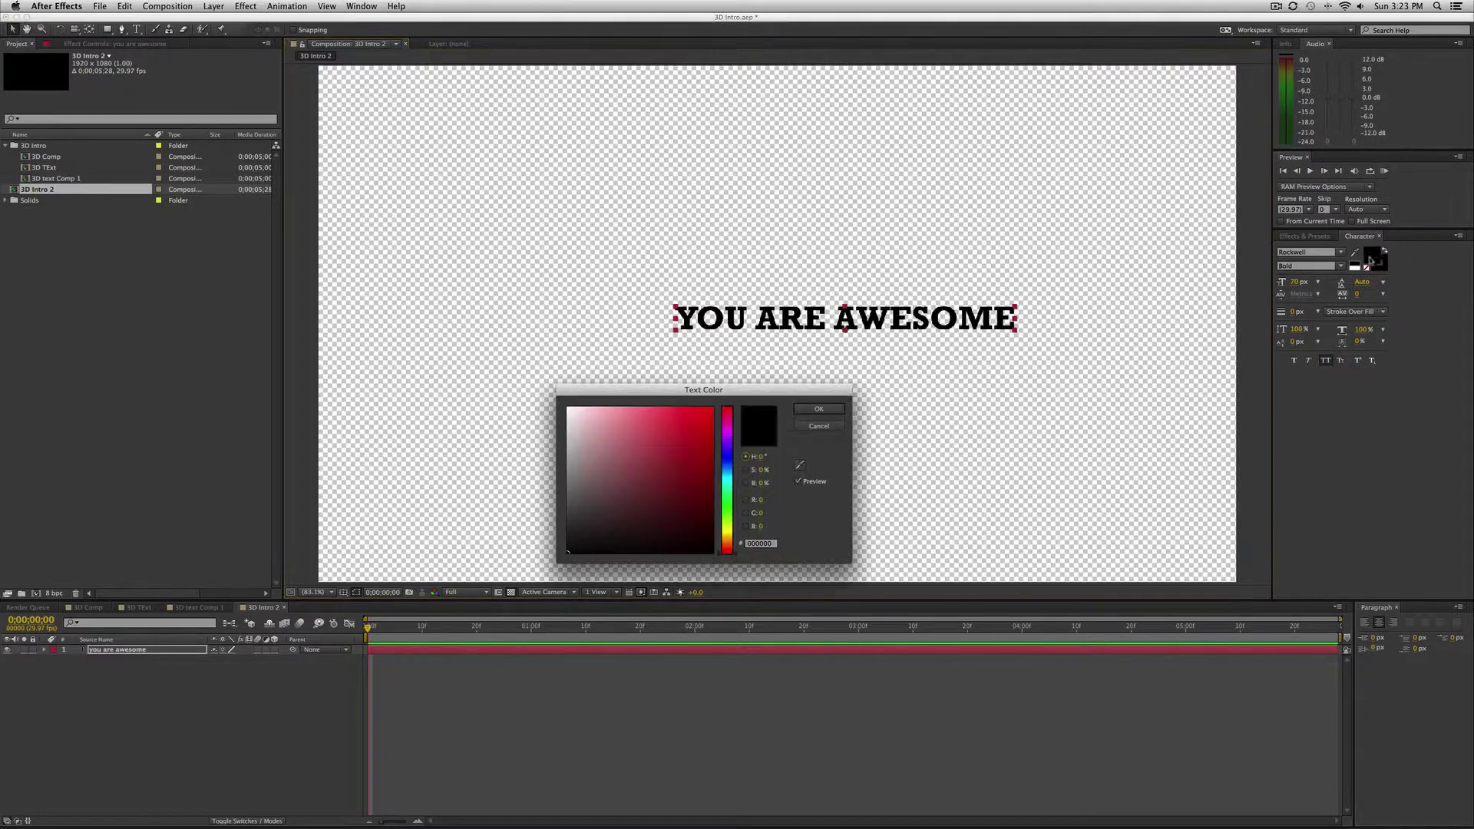
left_click_drag(687, 497, 574, 422)
left_click_drag(464, 261, 465, 262)
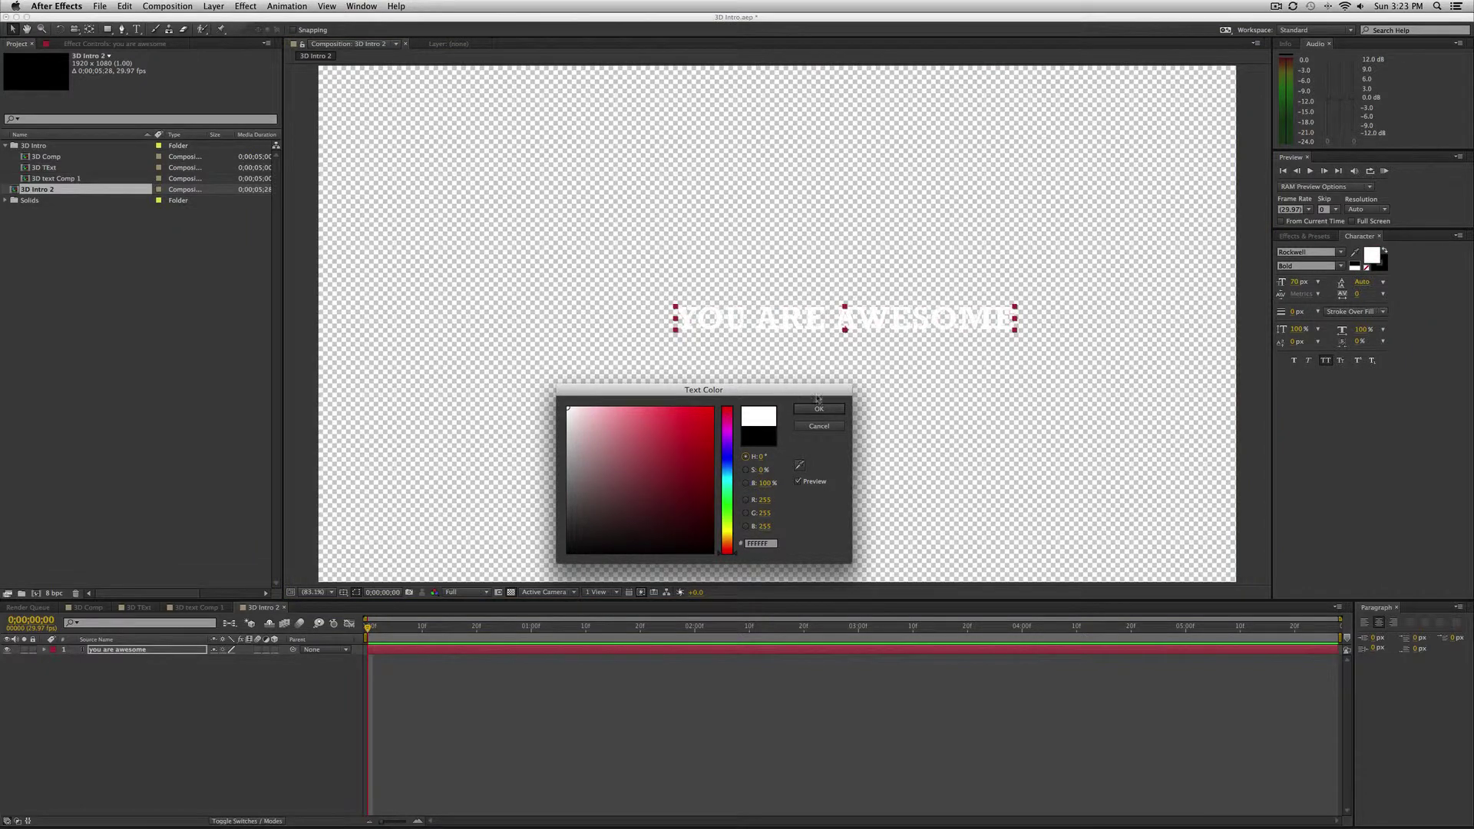
left_click(819, 408)
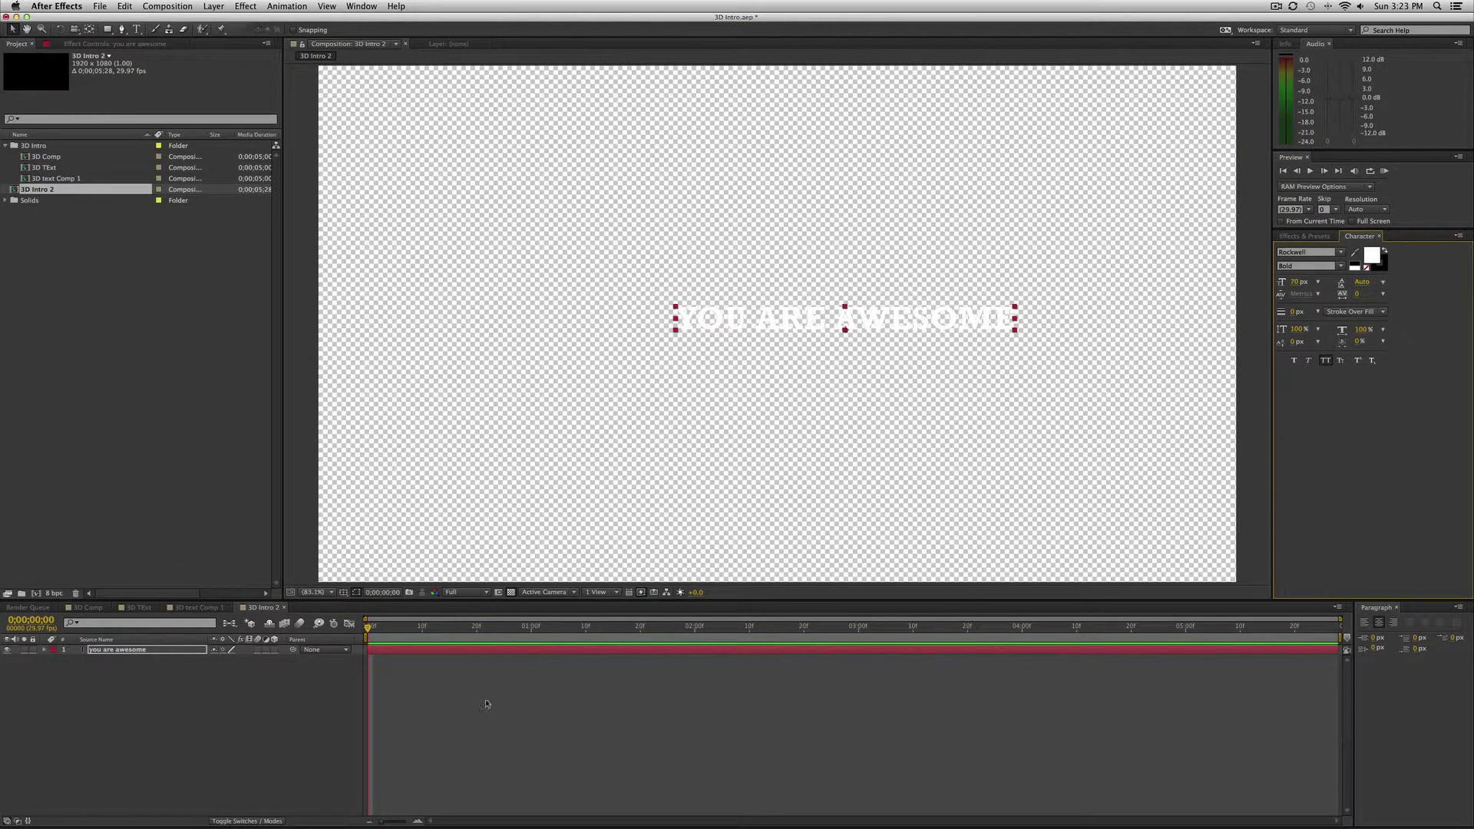
left_click(512, 593)
left_click_drag(778, 320, 727, 296)
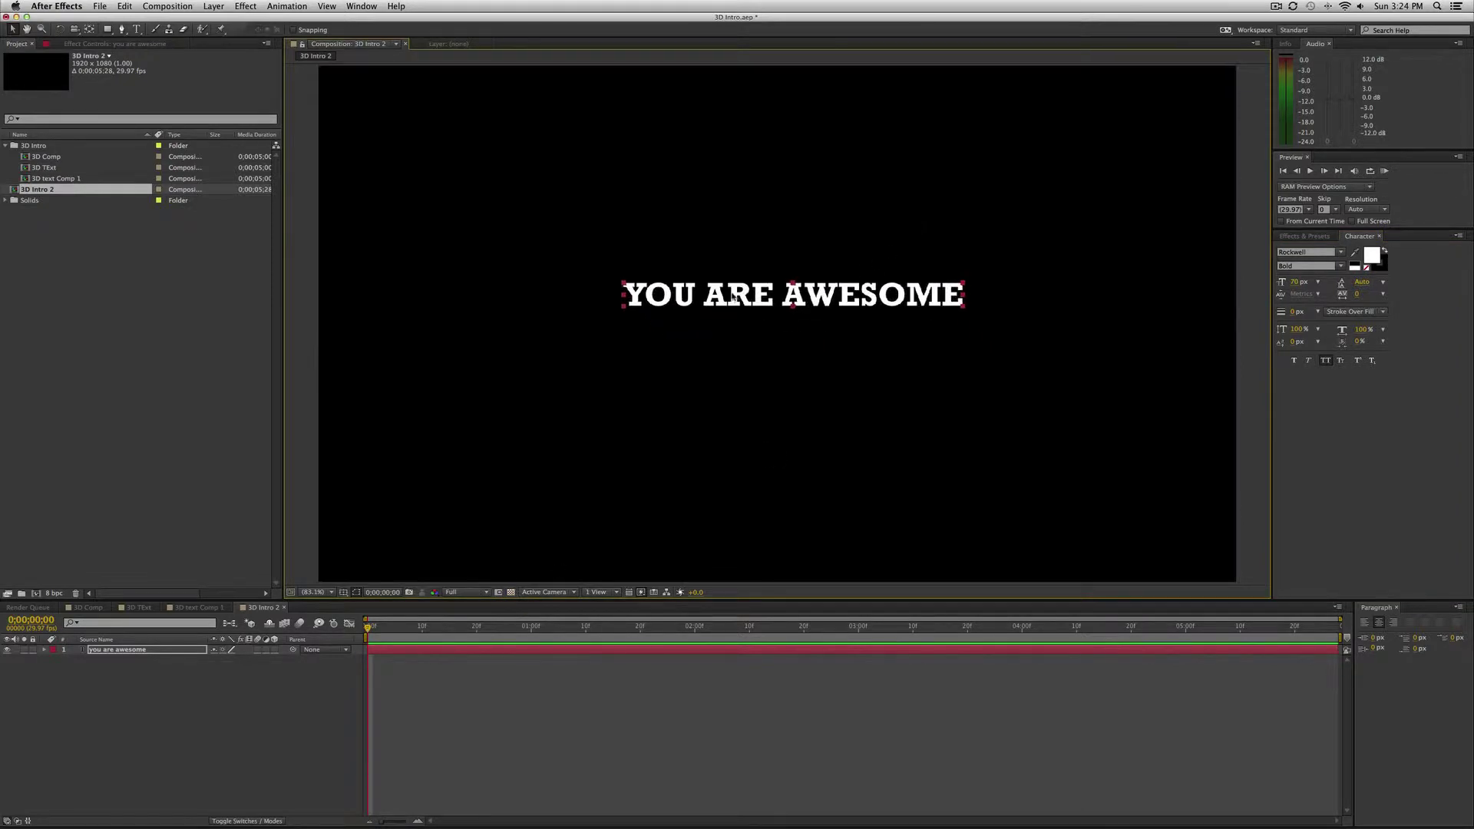
Step: Enlarge the text to 119 px, reposition it, and show title/action safe guides
left_click(1381, 624)
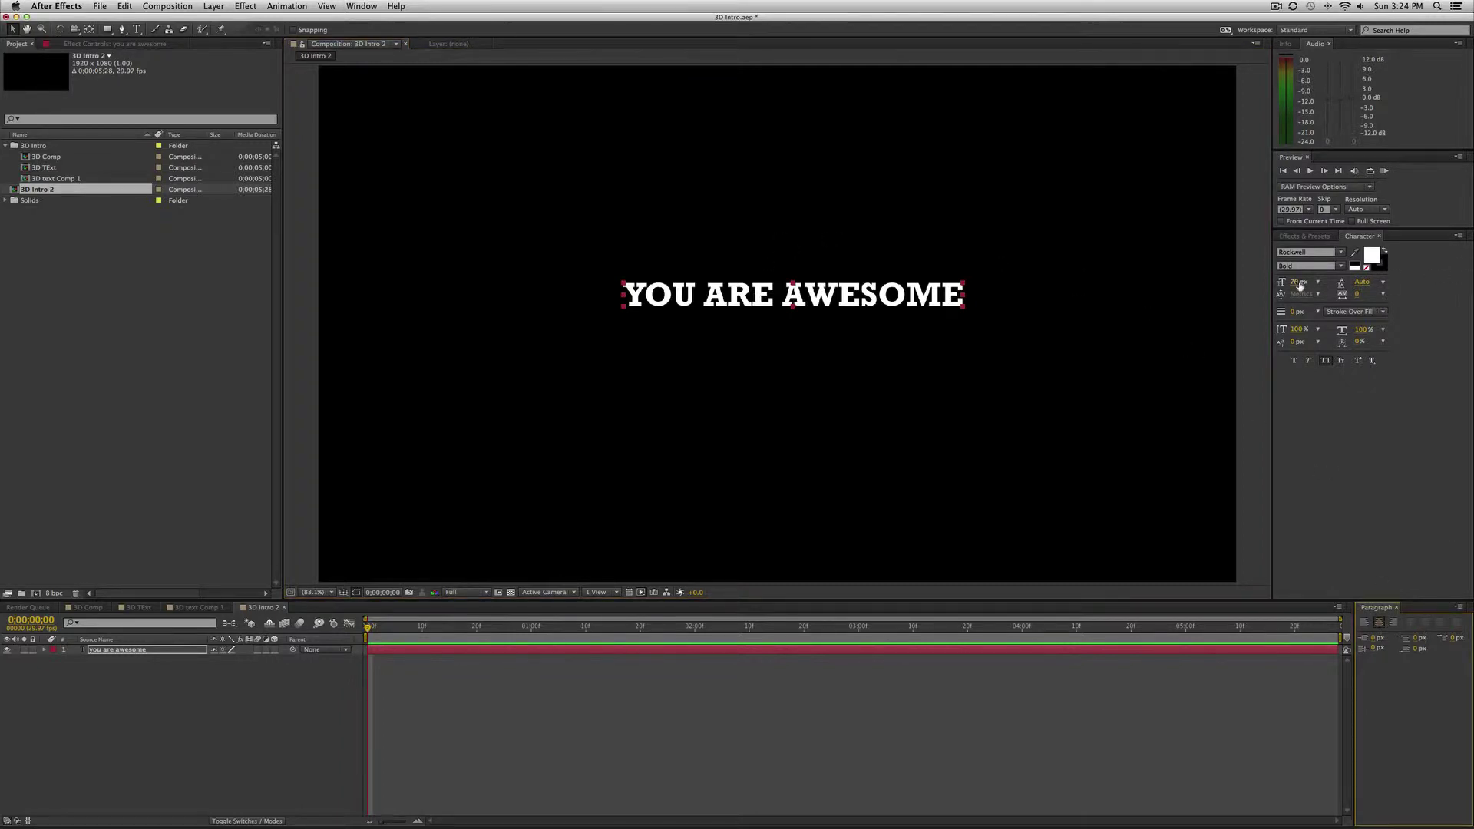
left_click_drag(1299, 285, 1337, 286)
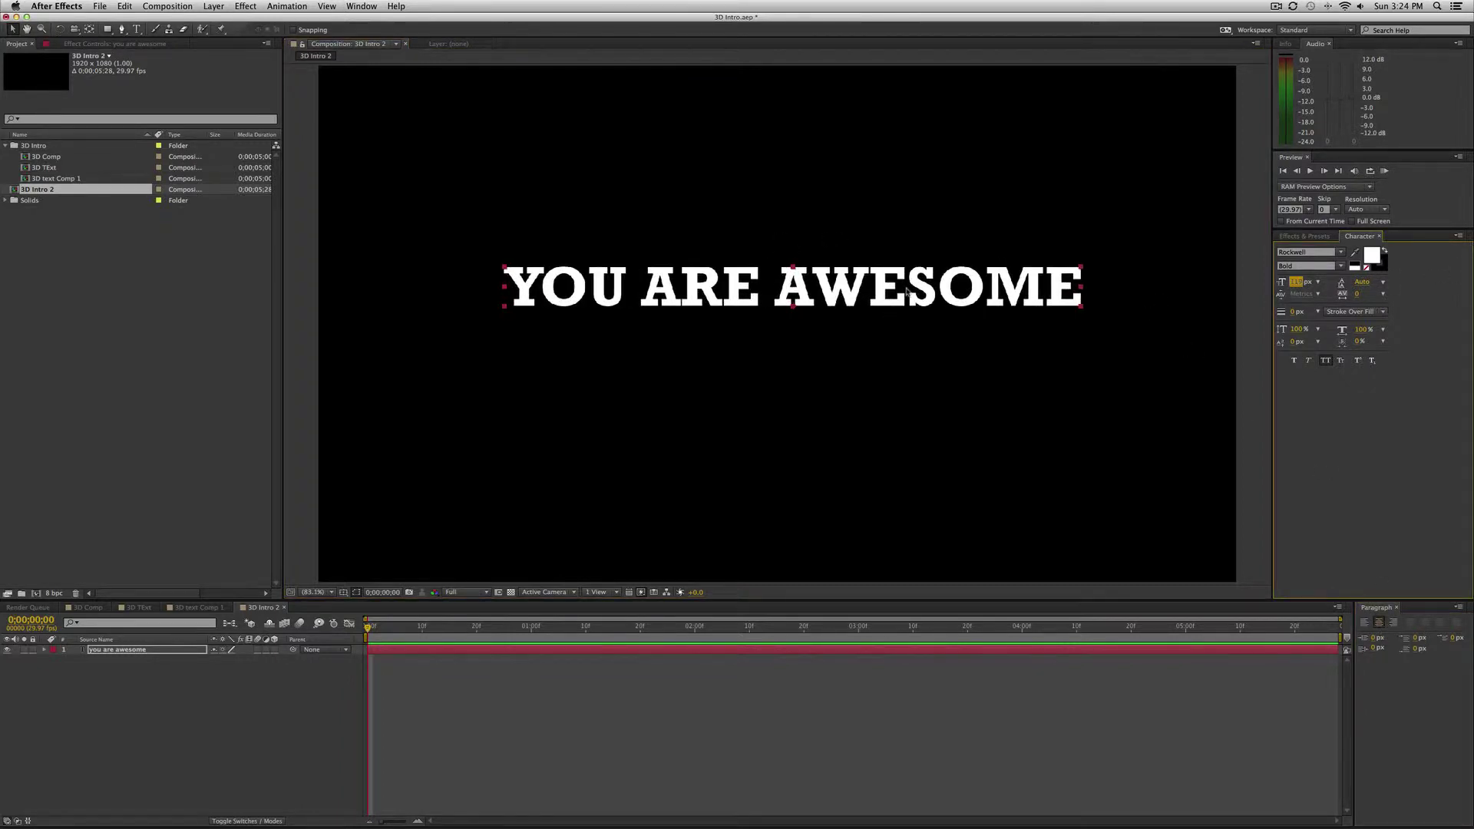
left_click_drag(907, 291, 890, 318)
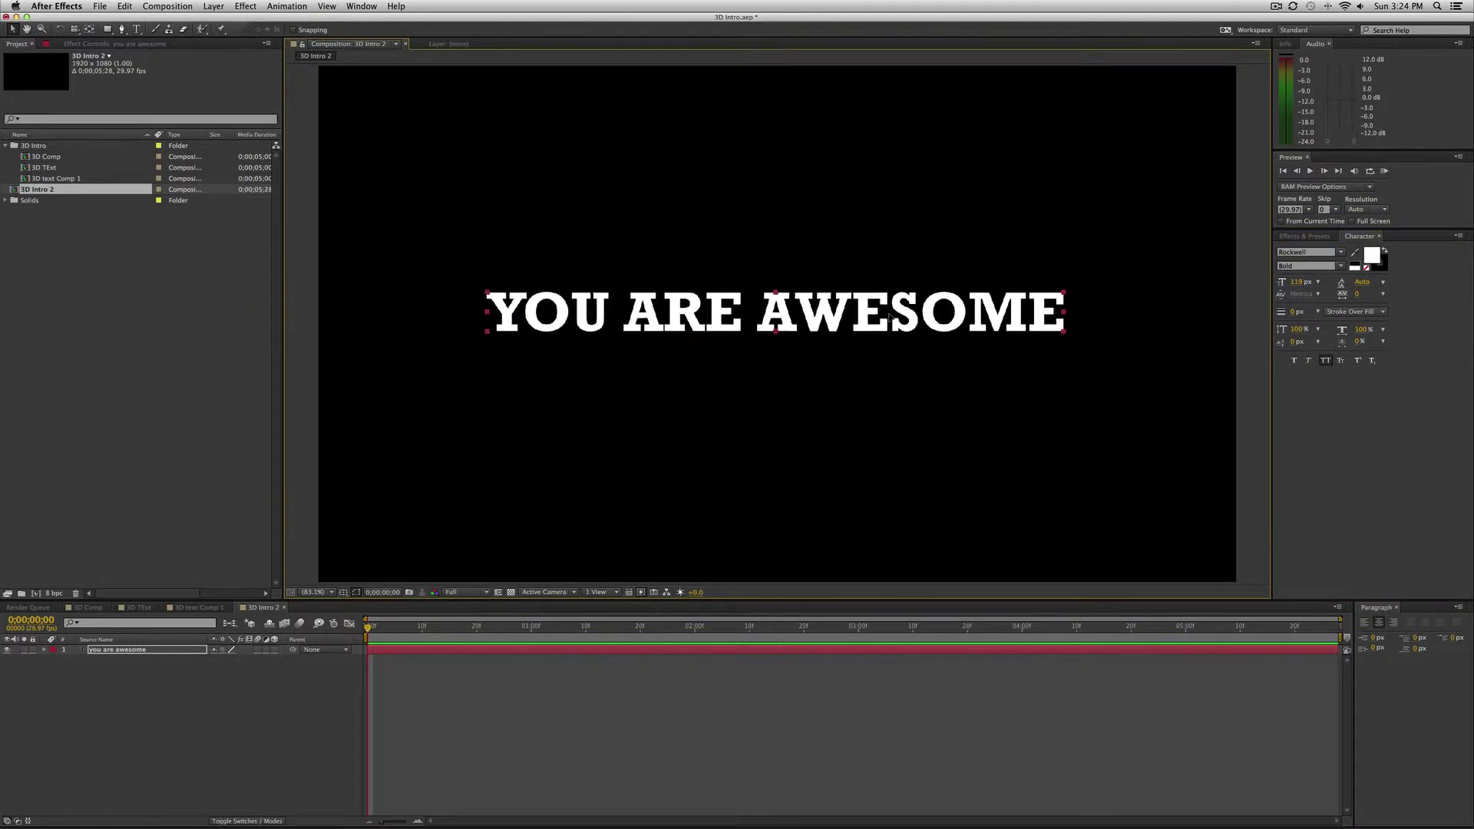
left_click(345, 593)
left_click(366, 604)
left_click_drag(781, 308, 784, 317)
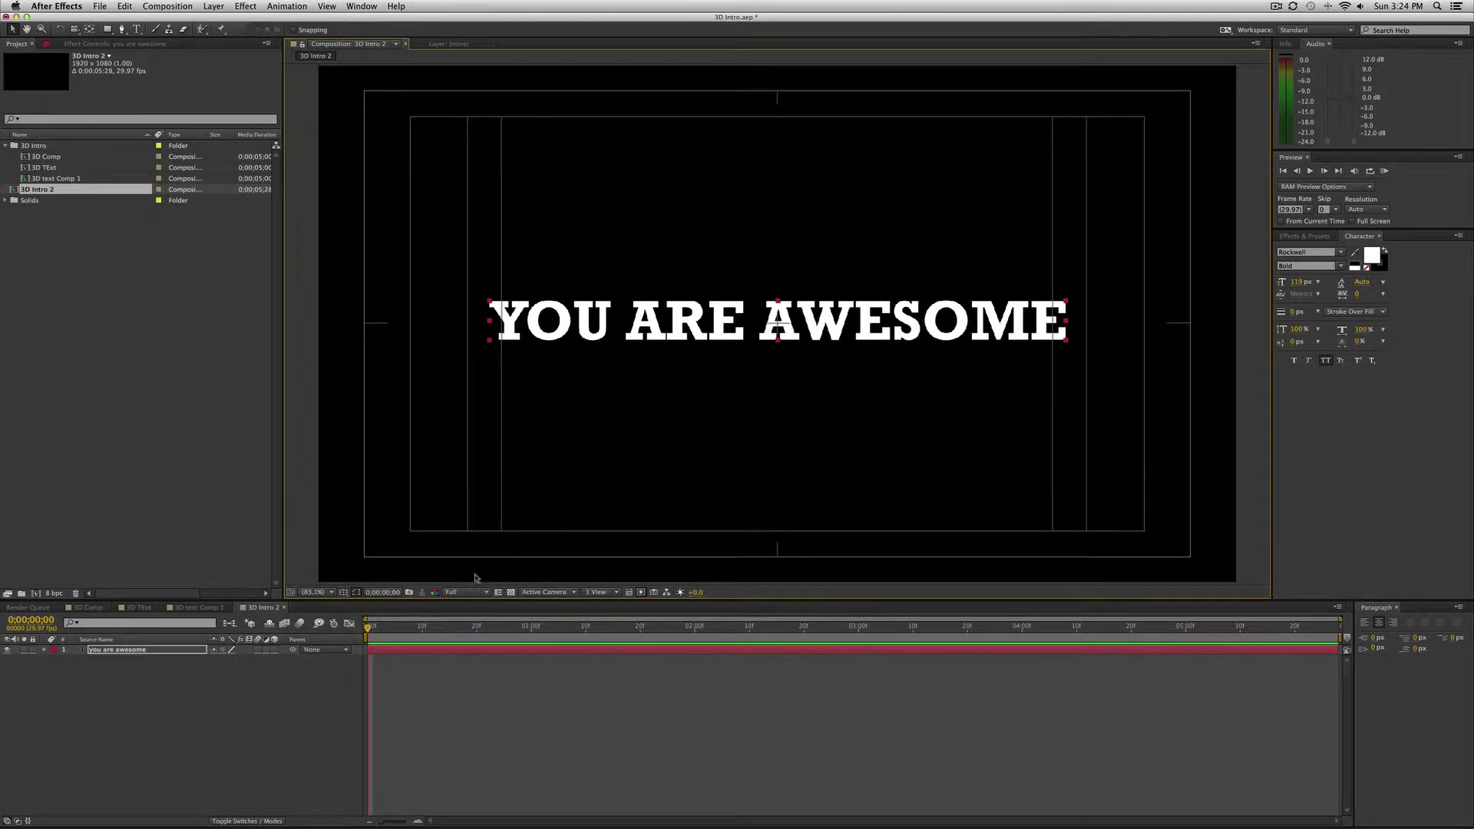
Step: Restore the transparency grid, hide the safe guides, and give the text a 4 px stroke
left_click(510, 592)
left_click(344, 594)
left_click(380, 603)
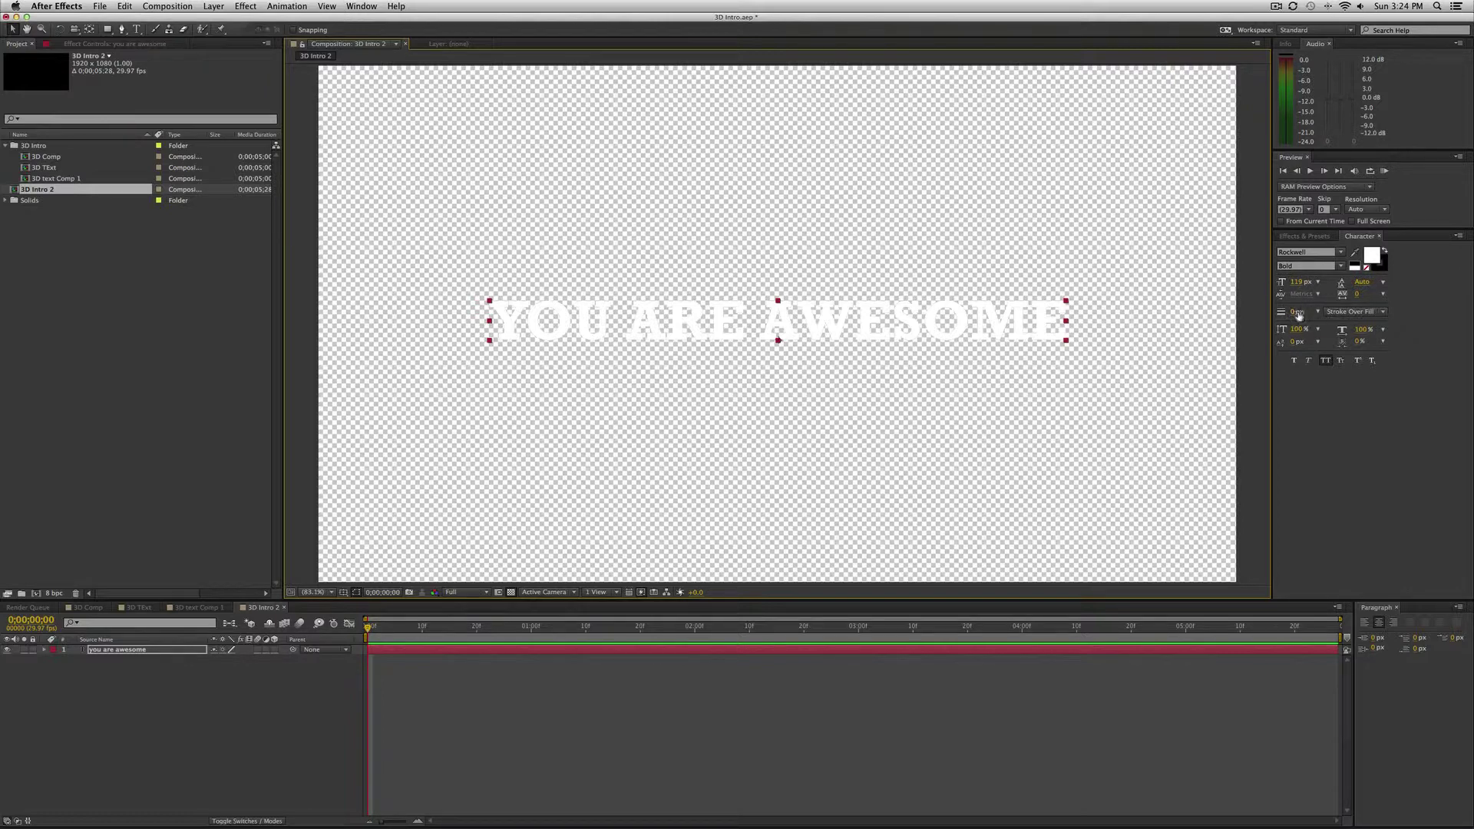
left_click_drag(1298, 313, 1303, 313)
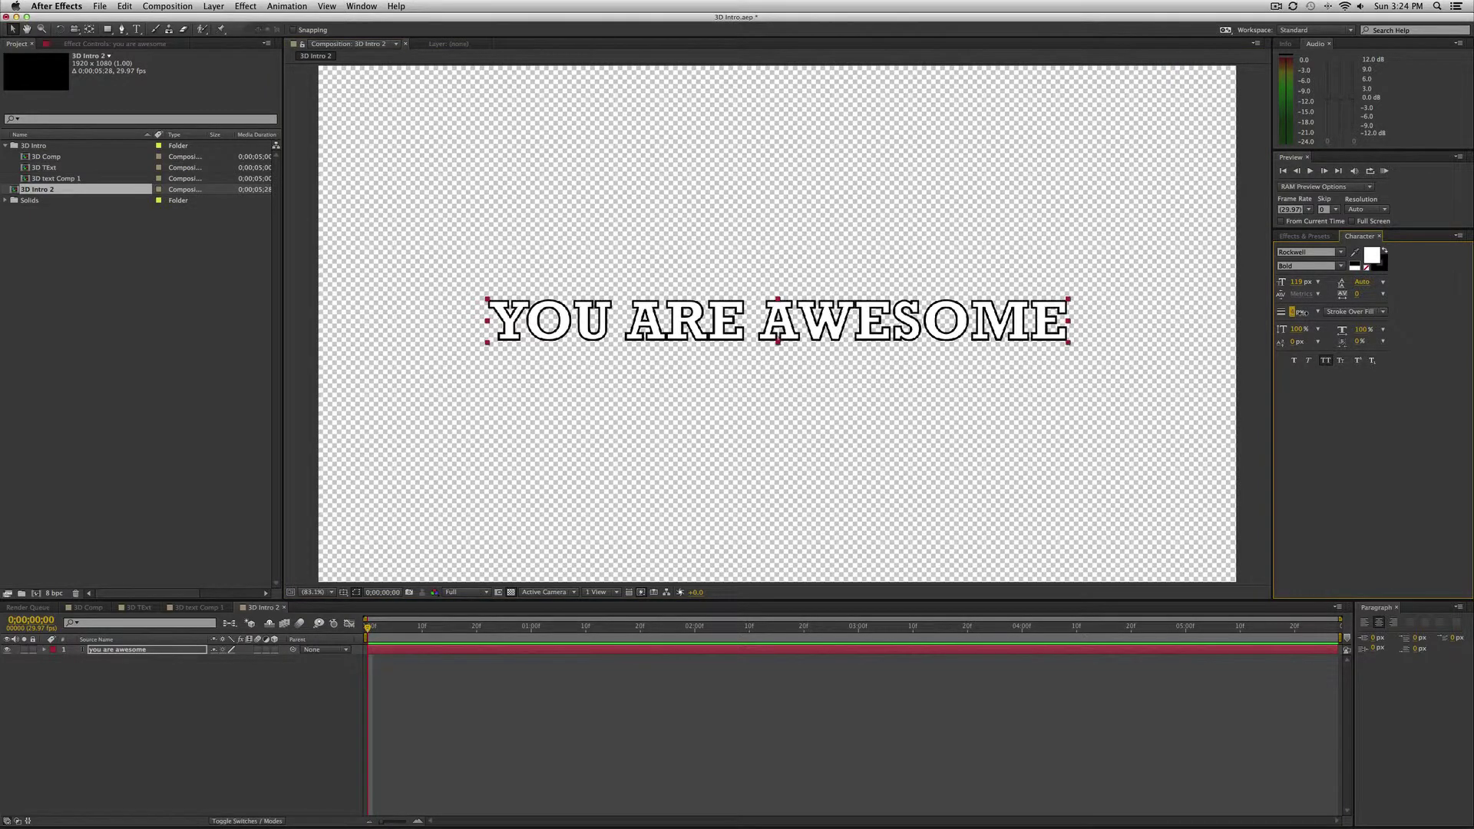
Step: Try a red stroke colour, then keep the outline black
left_click(1385, 262)
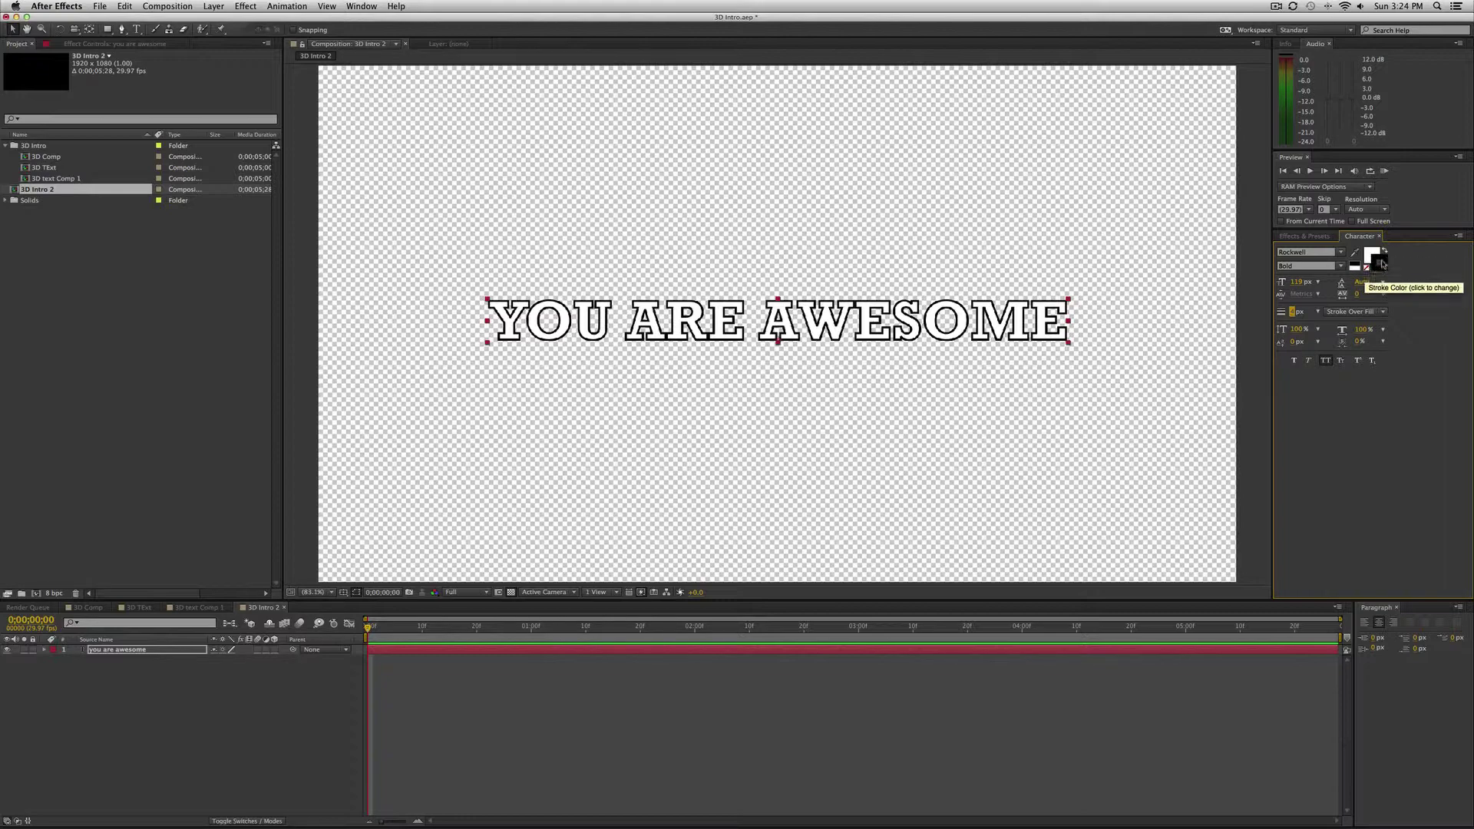
left_click(1372, 259)
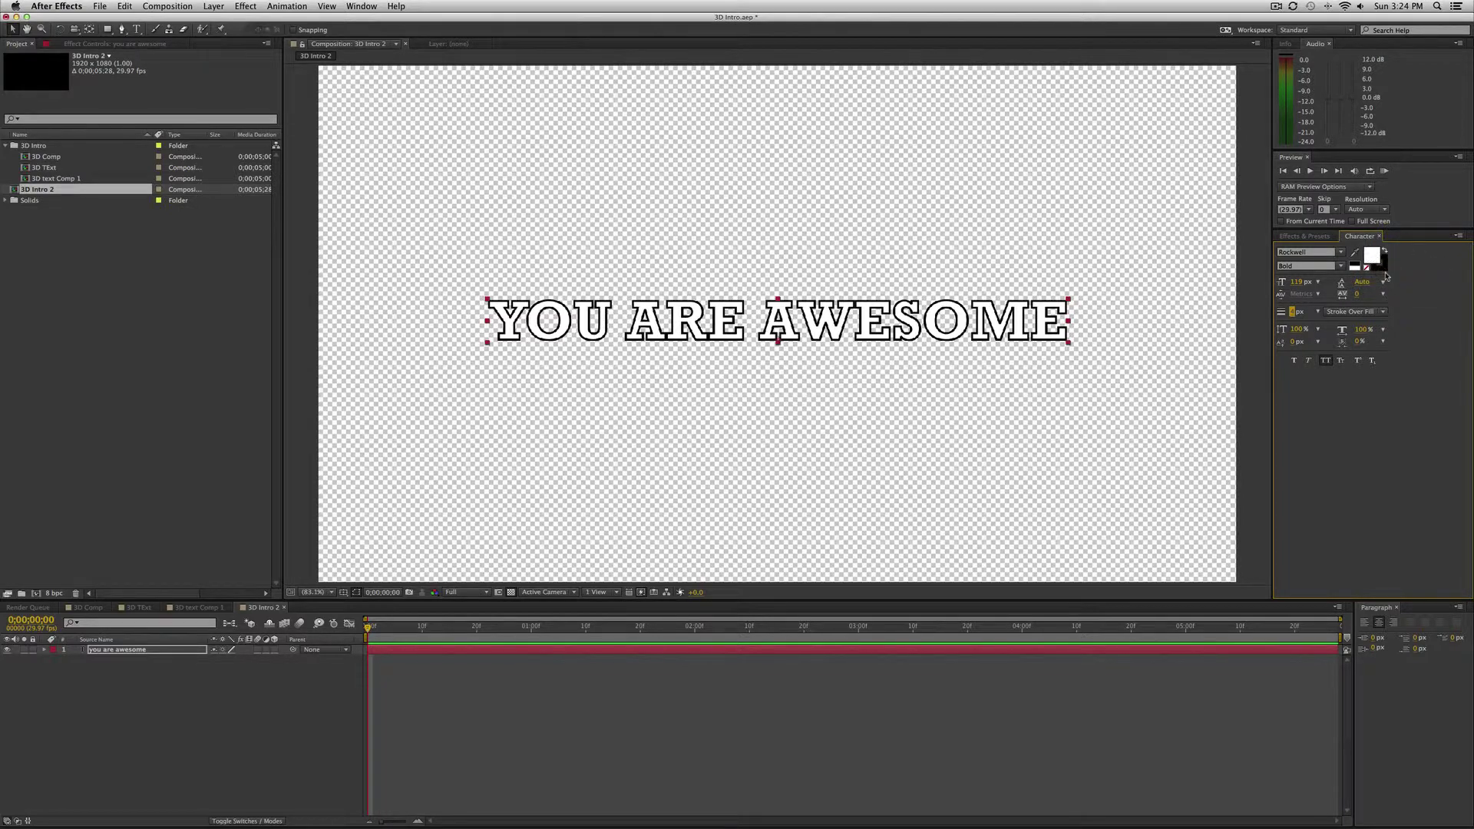
left_click(1385, 271)
left_click(1387, 271)
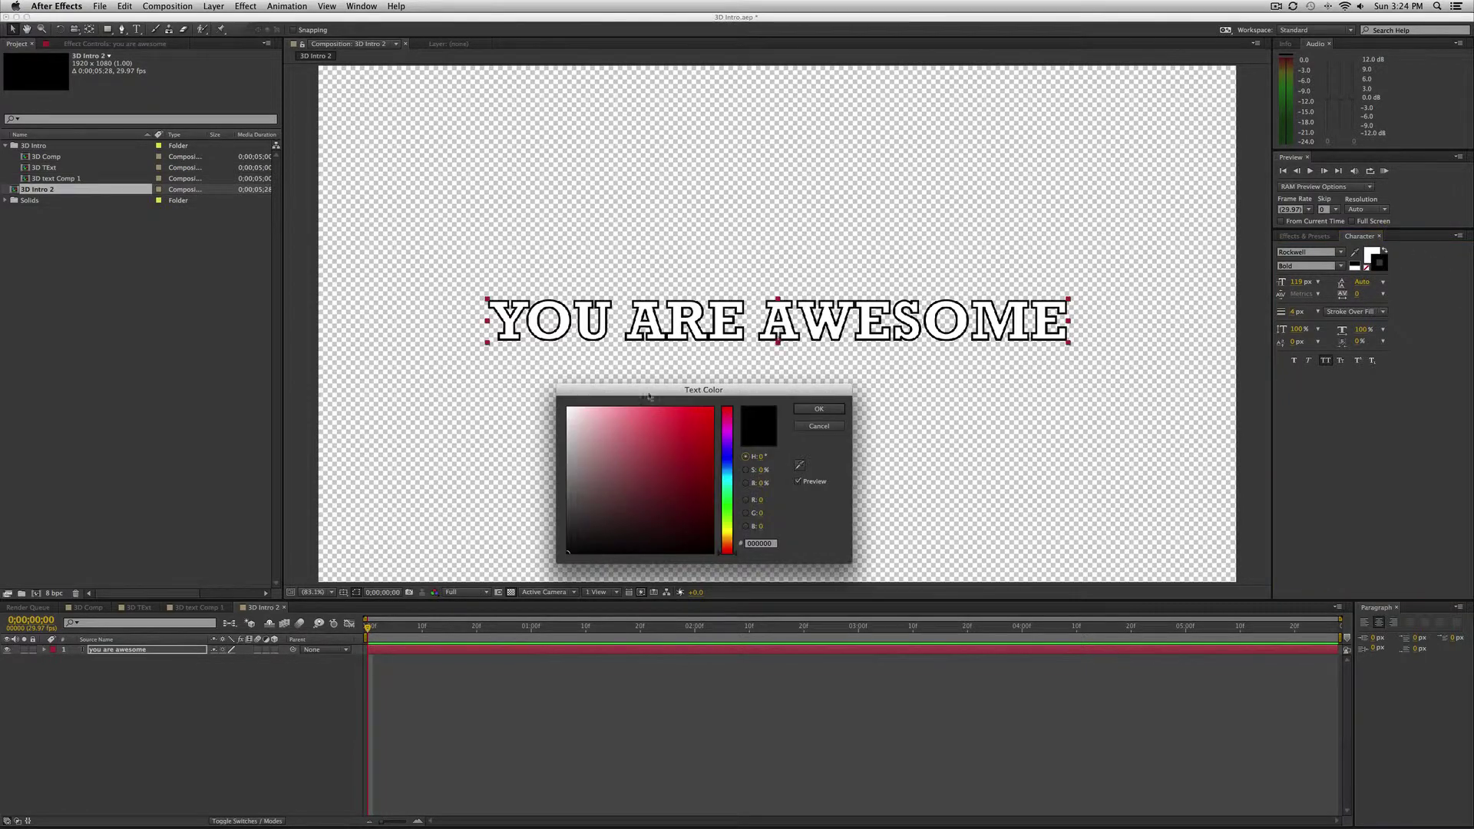
mouse_move(676, 391)
left_mouse_down()
mouse_move(984, 304)
mouse_move(921, 430)
mouse_move(1023, 254)
mouse_move(739, 503)
left_mouse_up()
left_click(1017, 326)
left_click(1123, 326)
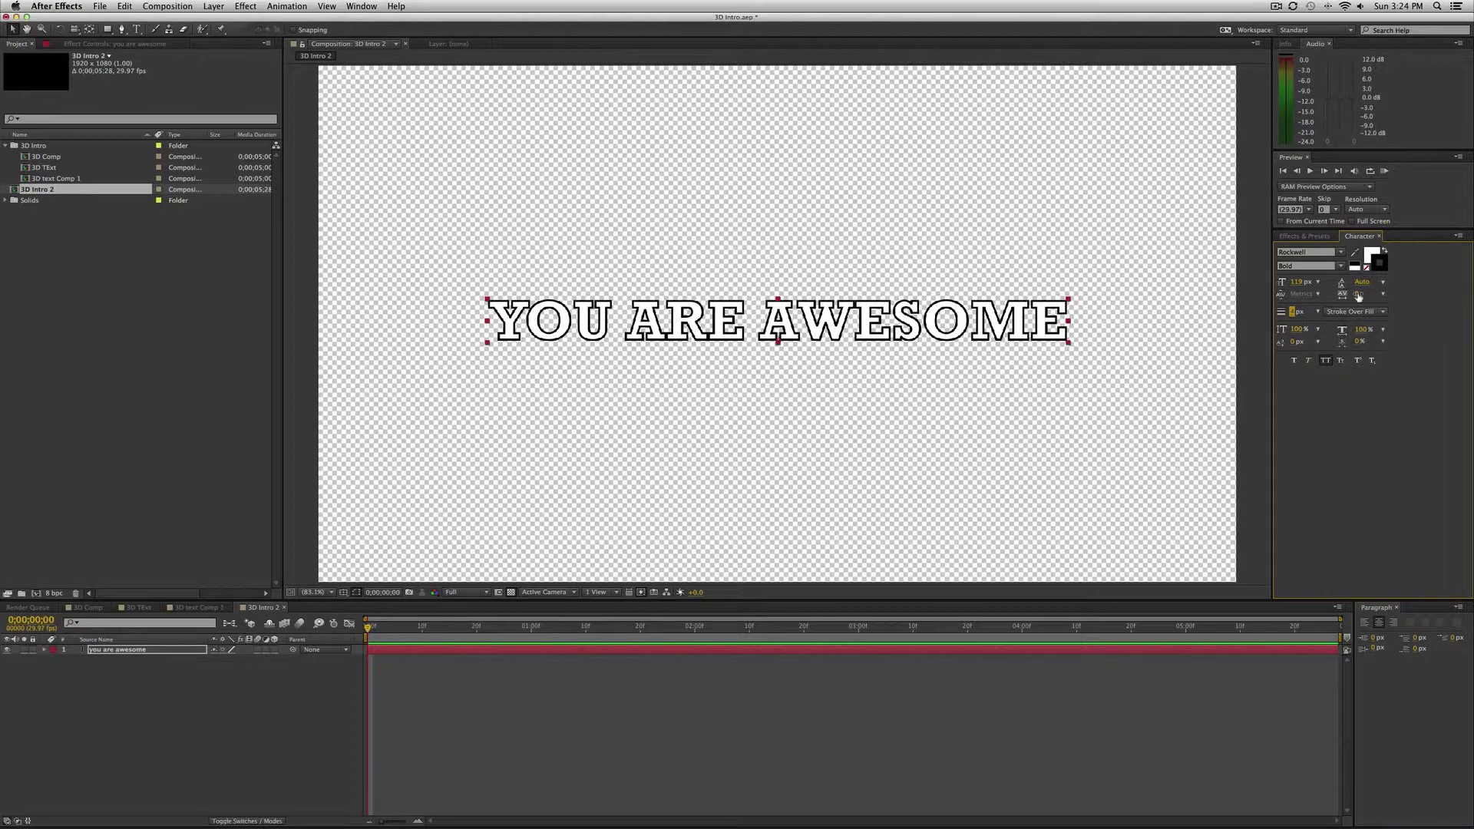
Step: Raise the letter tracking to 100 and nudge the text slightly up-left
left_click_drag(1360, 296, 1418, 294)
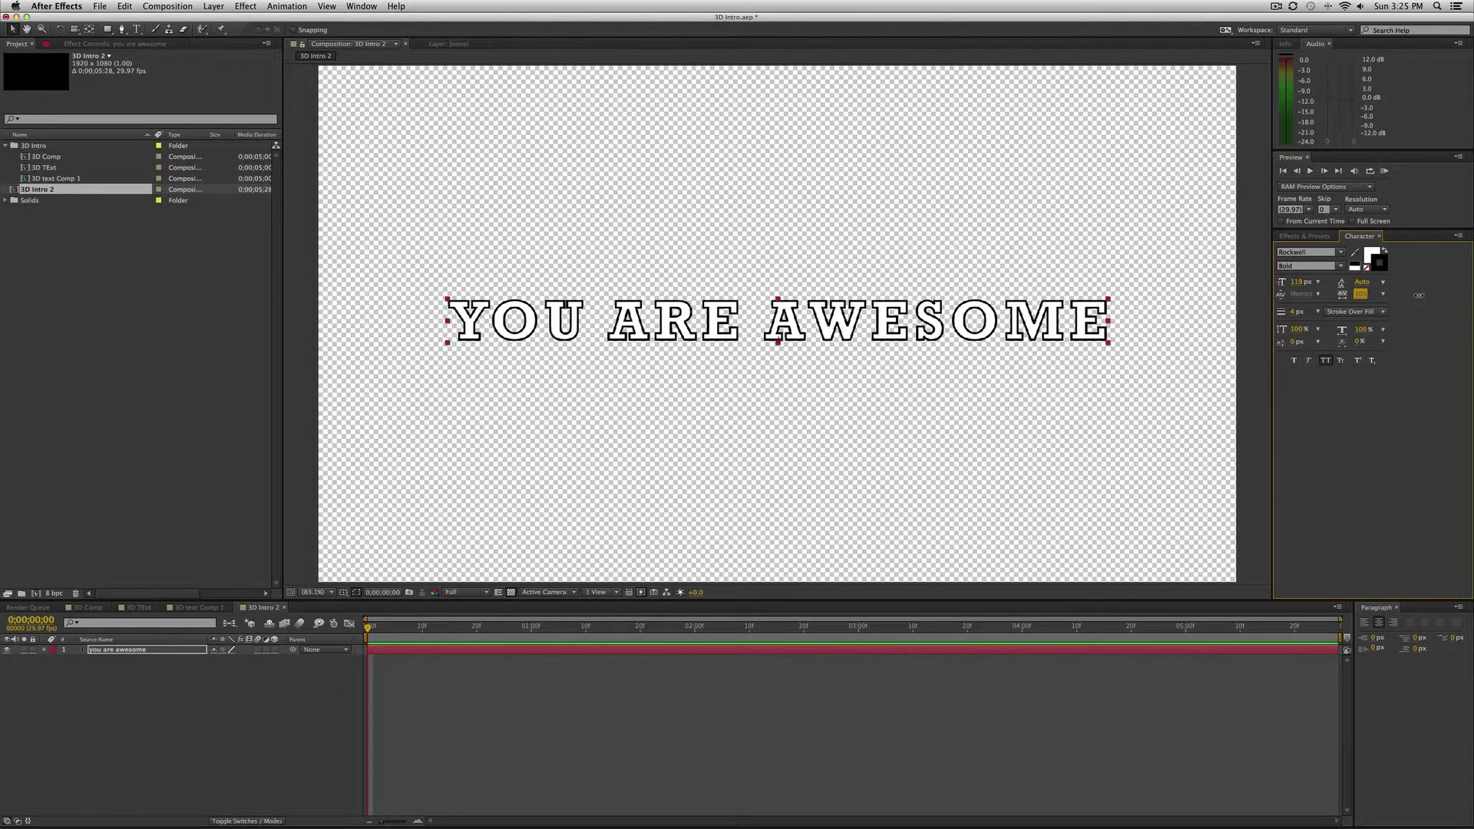
left_click(1043, 315)
left_click_drag(1043, 314, 1042, 313)
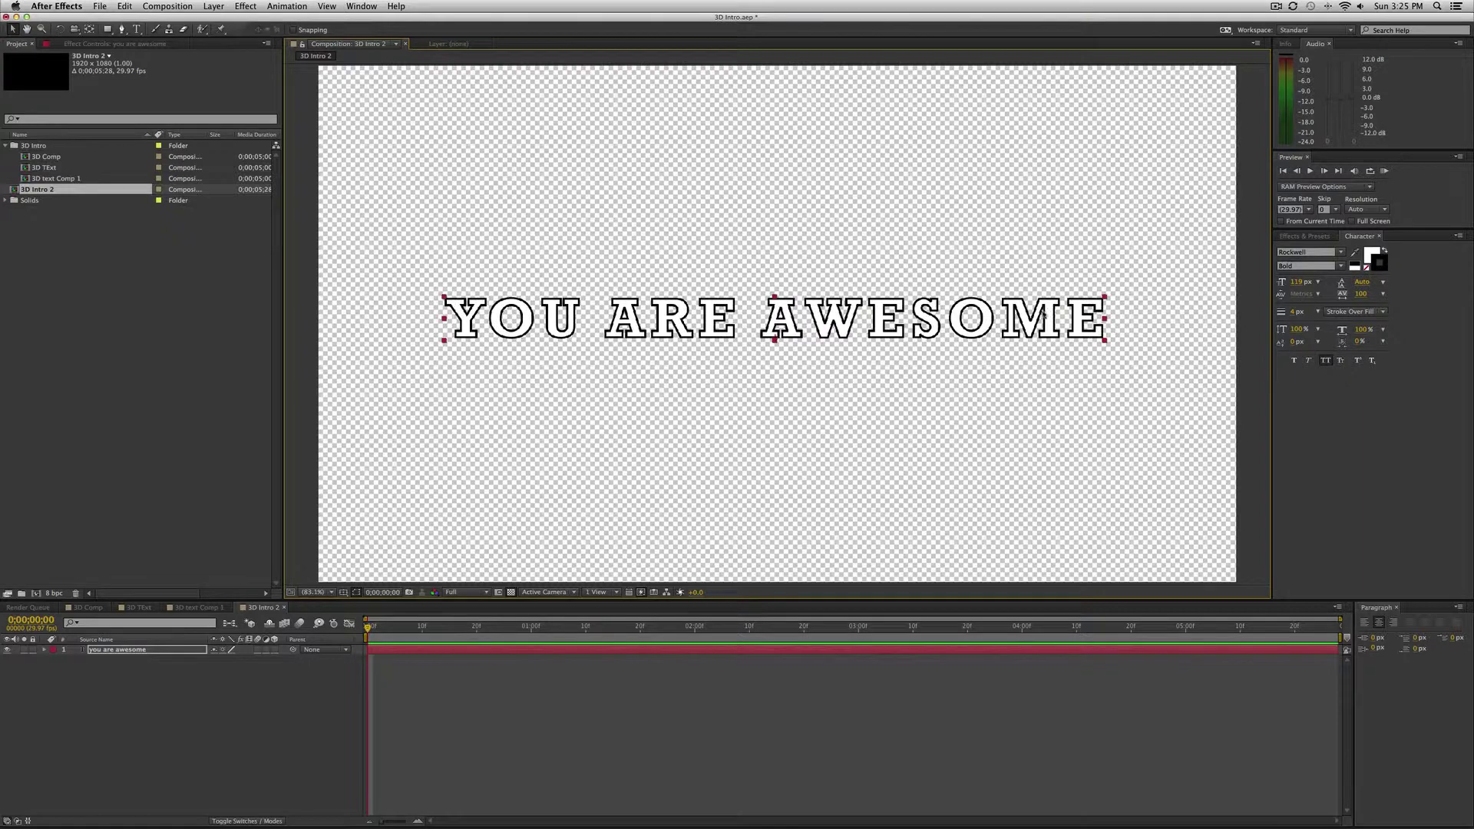
Step: Review the finished 3D Comp animation at an earlier frame for reference
left_click(202, 611)
left_click(88, 608)
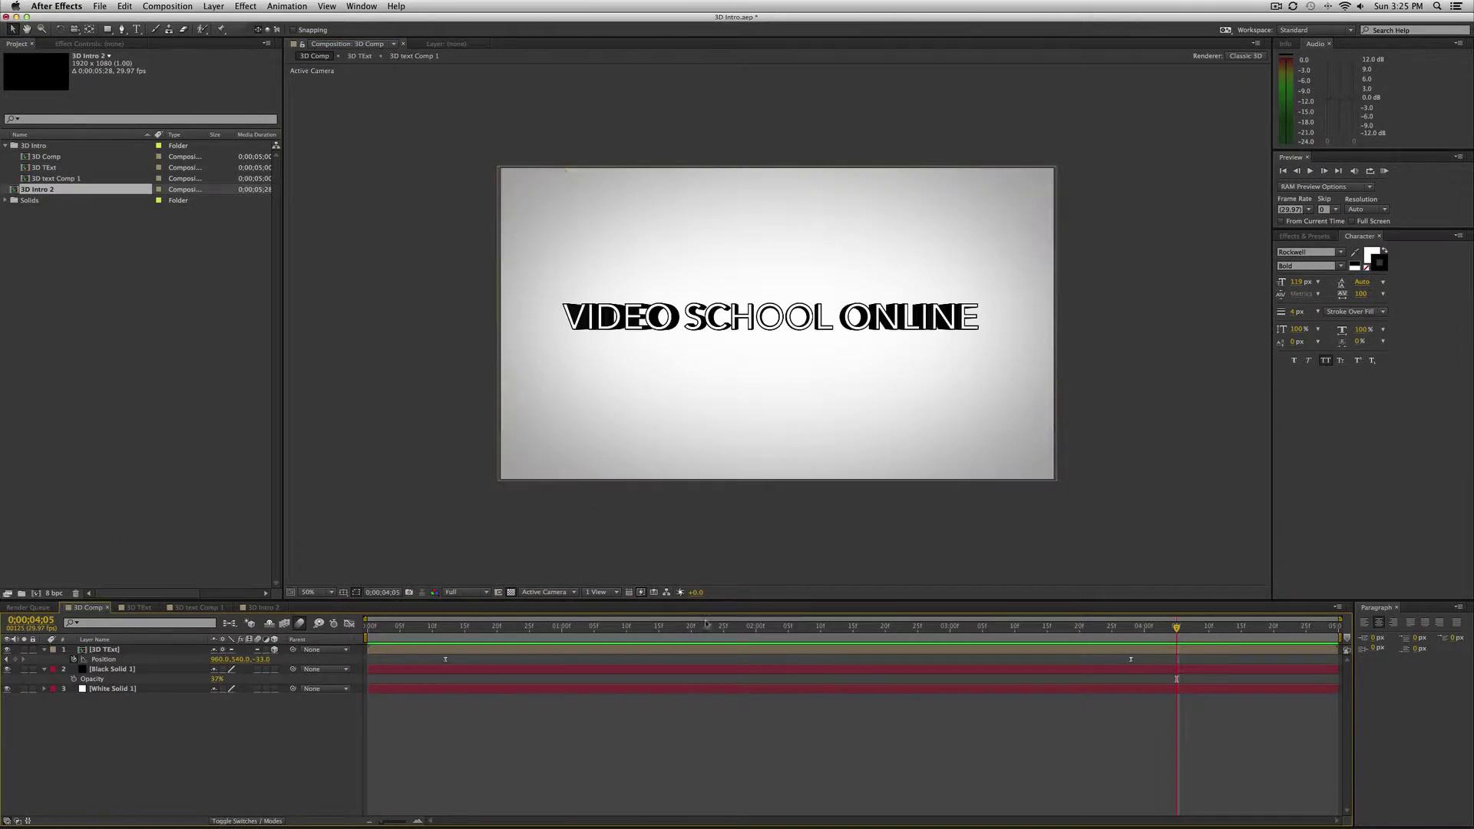
left_click_drag(707, 626, 883, 632)
Step: In 3D text Comp 1, replace VIDEO SCHOOL ONLINE with YOU ARE AWESOME, check 3D Comp, return to 3D Intro 2
left_click(201, 608)
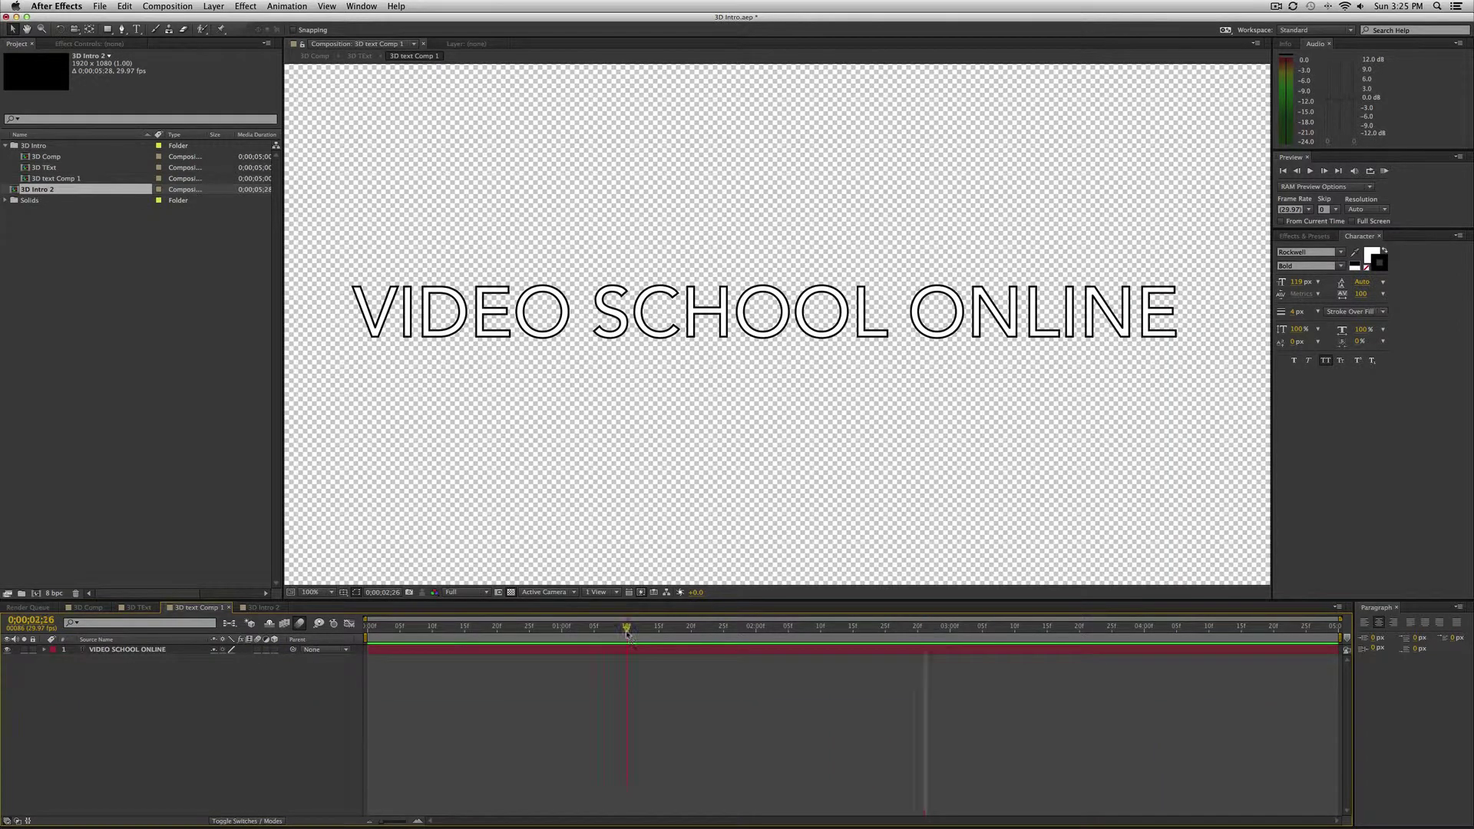
left_click_drag(627, 628, 808, 628)
double_click(814, 315)
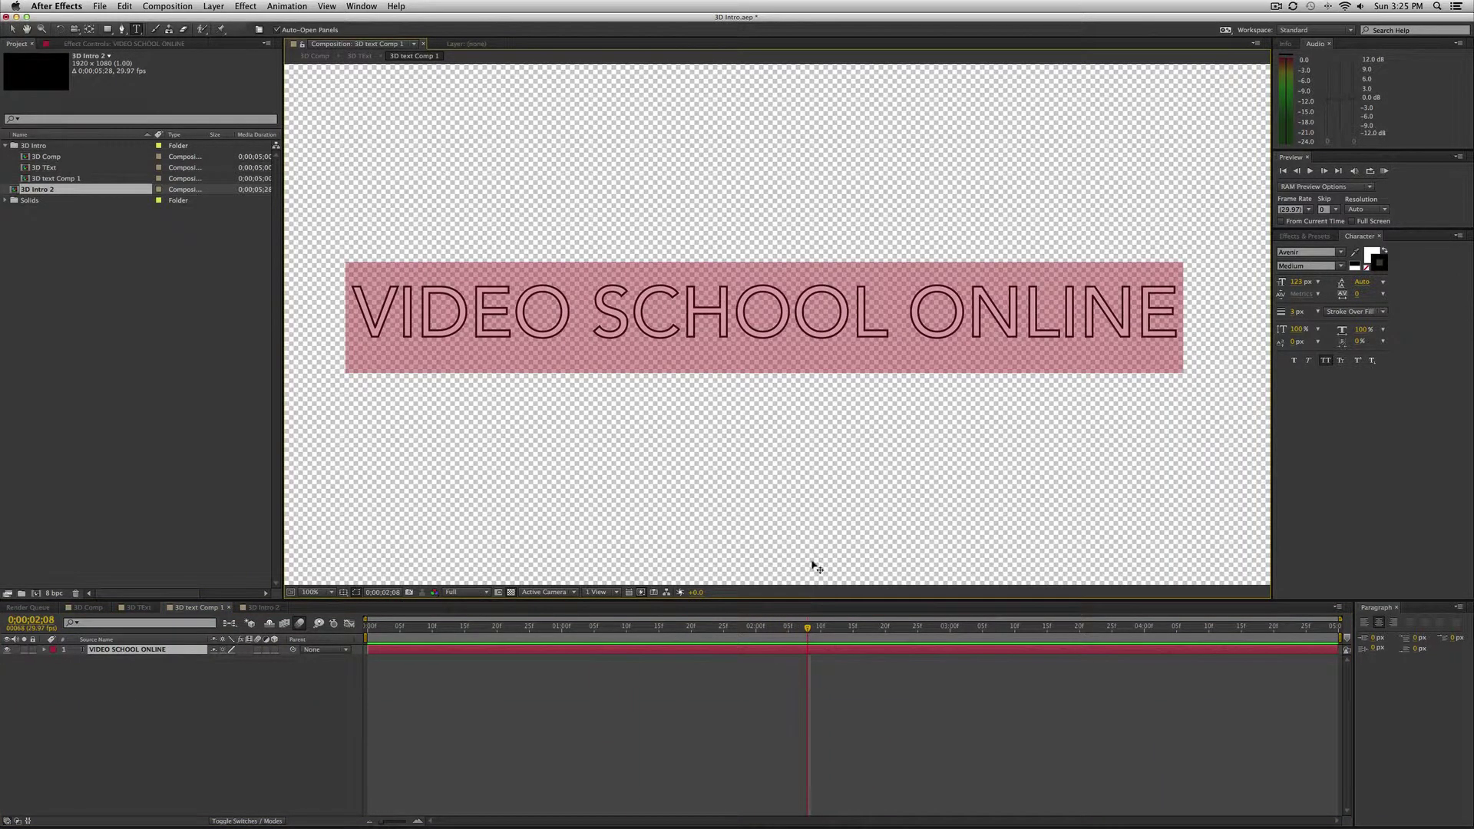
type("YOU ARE AWE")
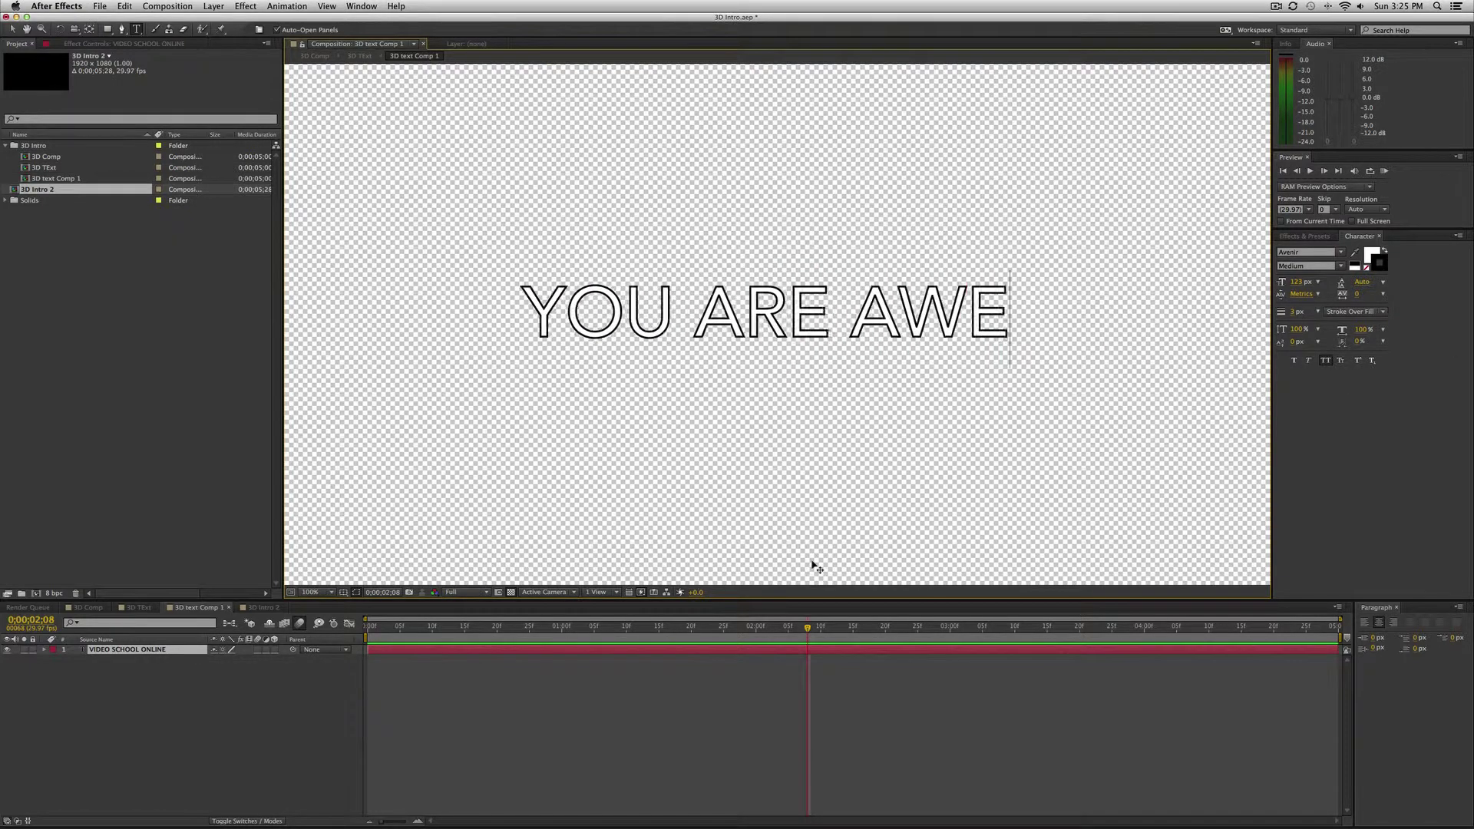
type("SOME")
left_click(628, 697)
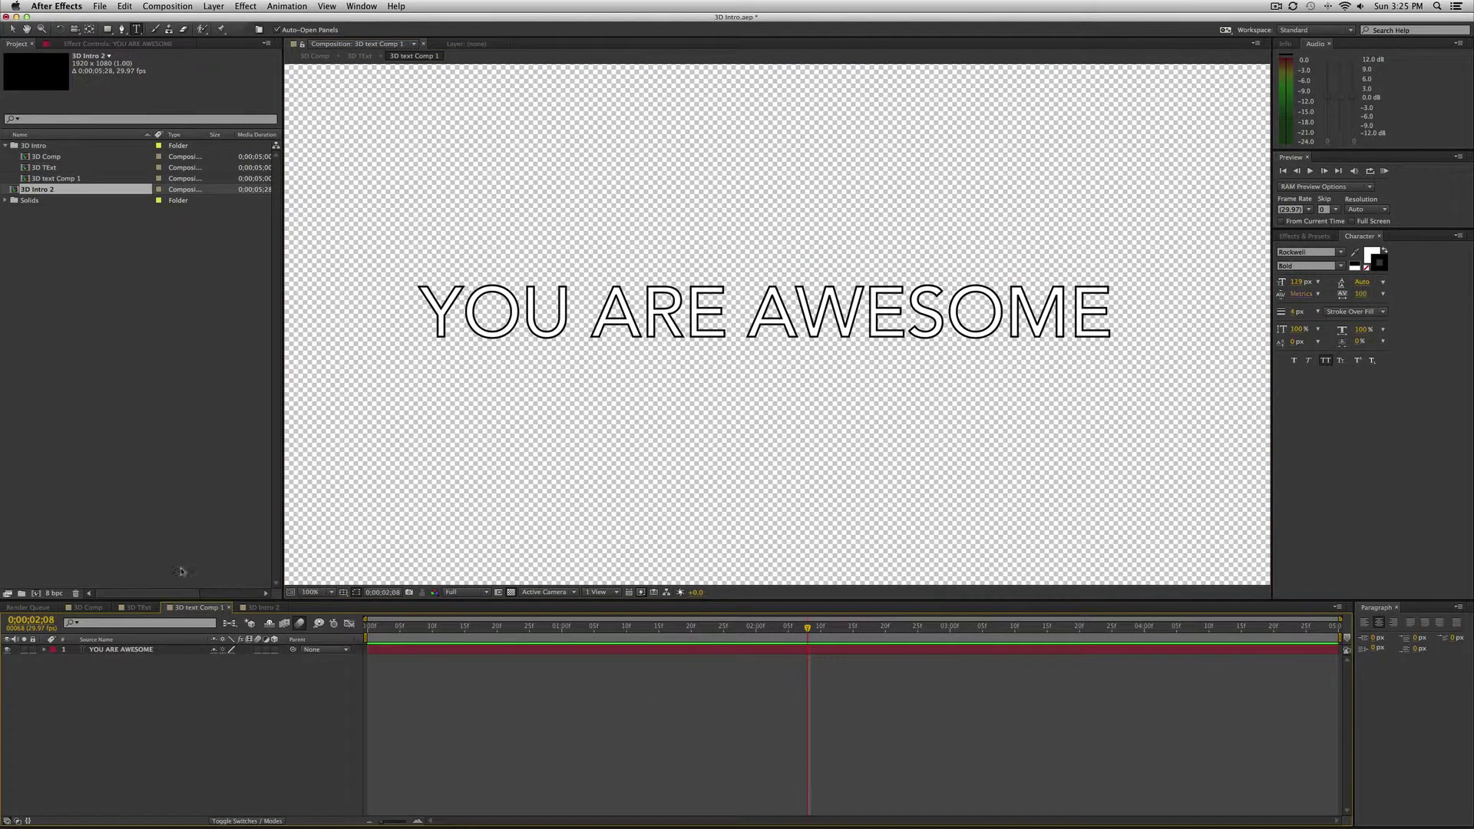
left_click(87, 608)
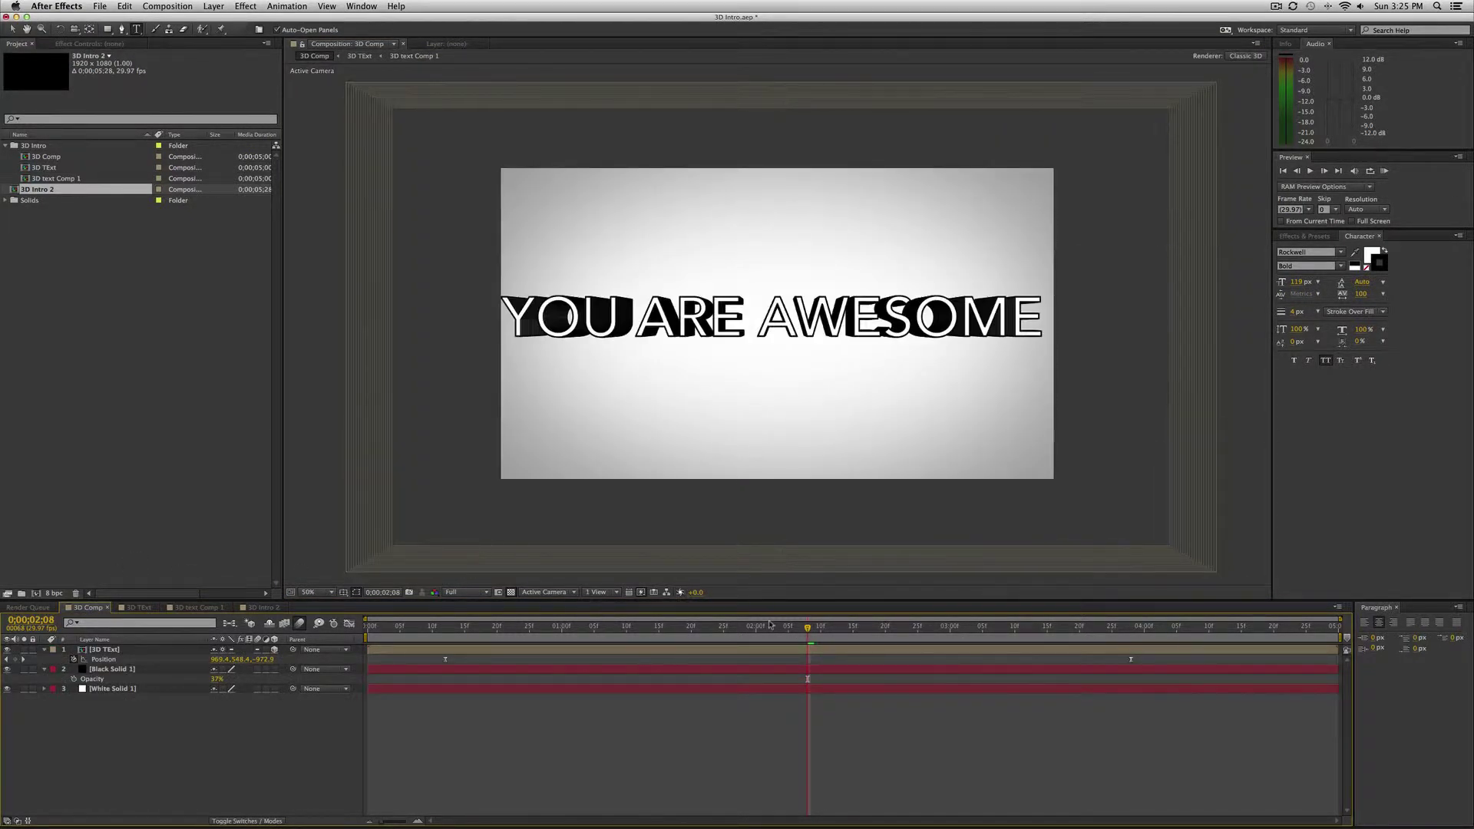
left_click_drag(777, 626, 811, 625)
left_click(273, 607)
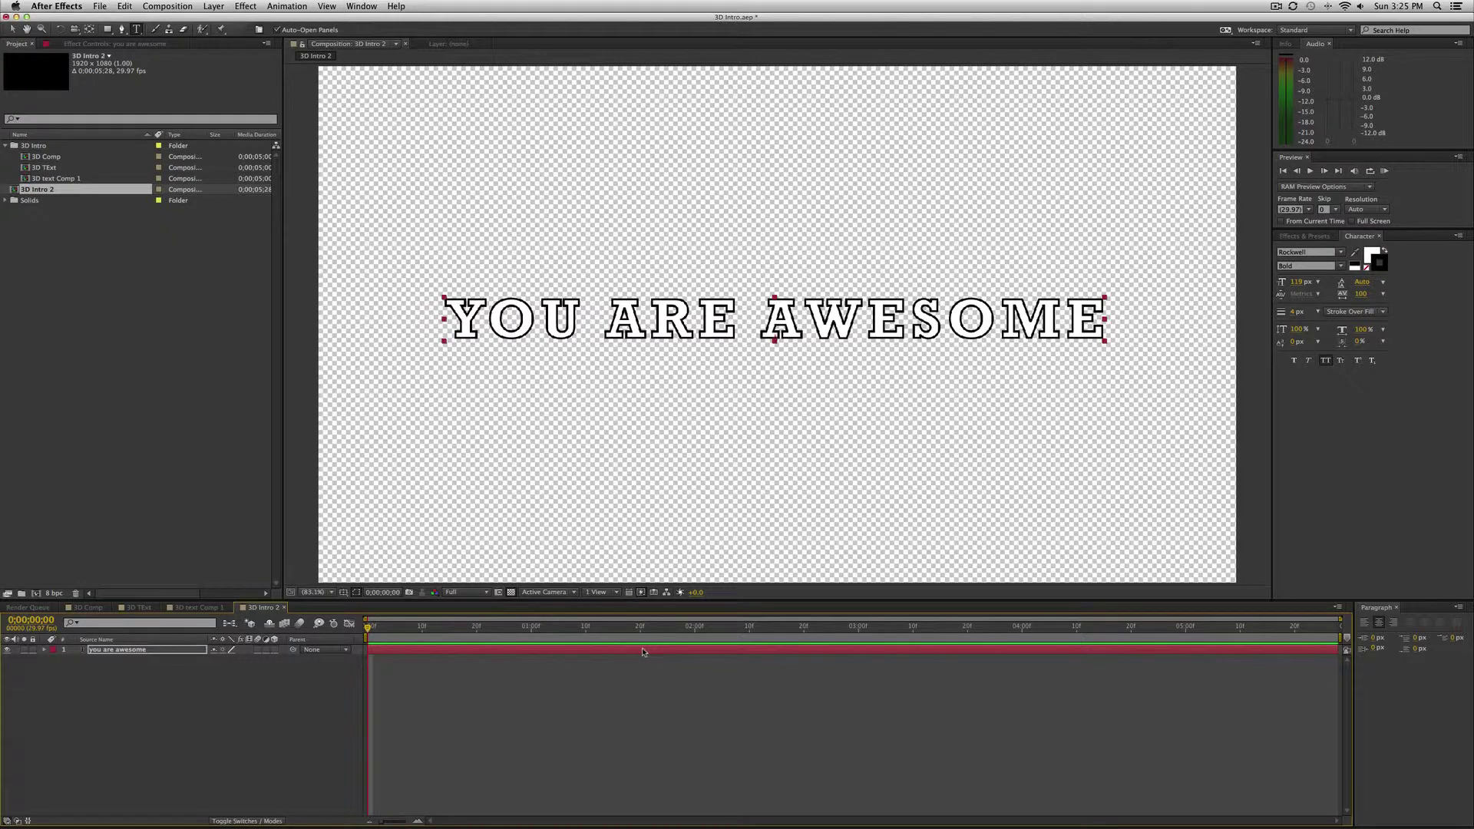
Step: Pre-compose the YOU ARE AWESOME text layer into a new precomposition named Title Text
key("super+shift+c")
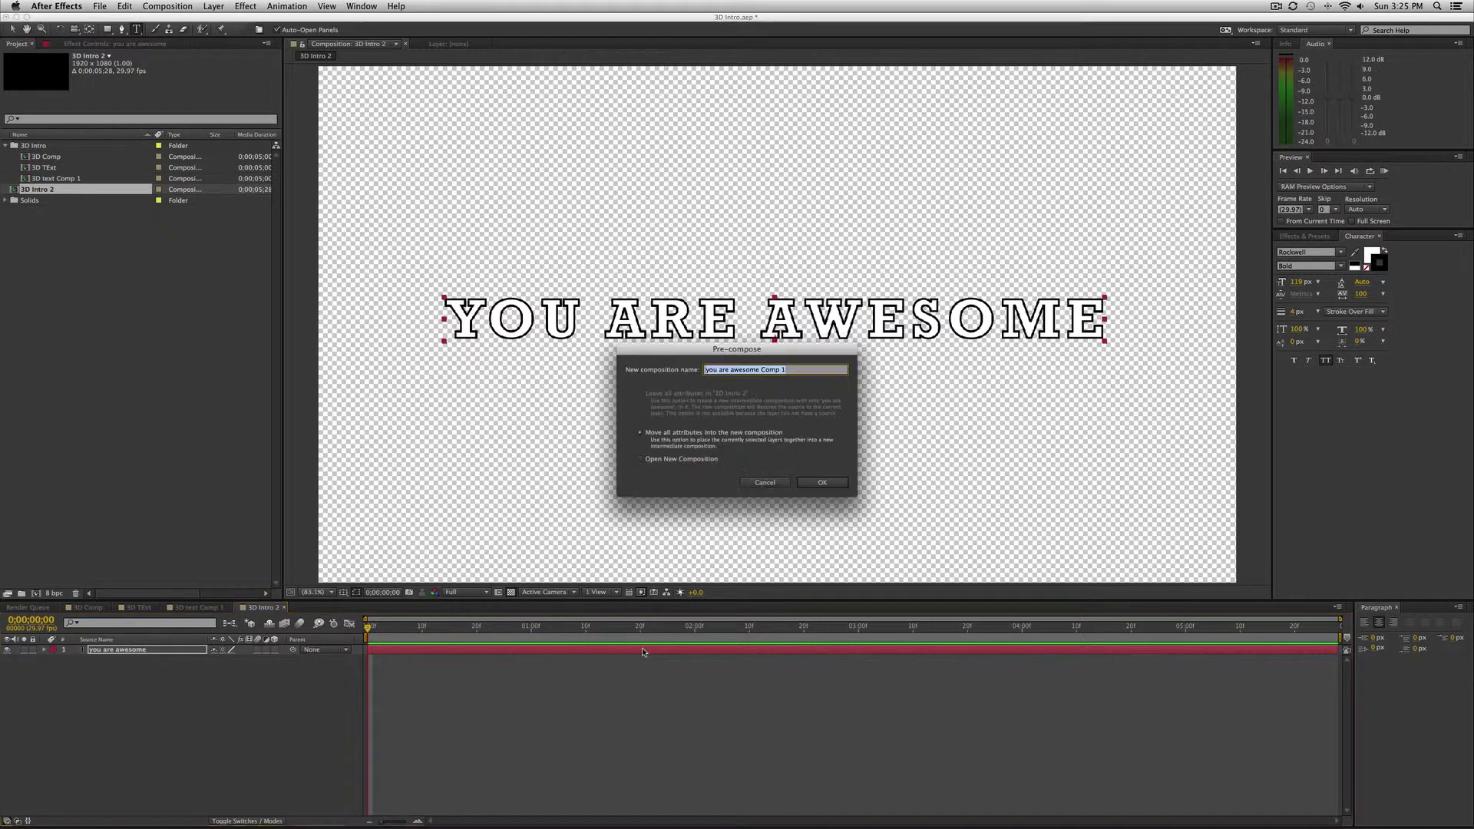
left_click(164, 6)
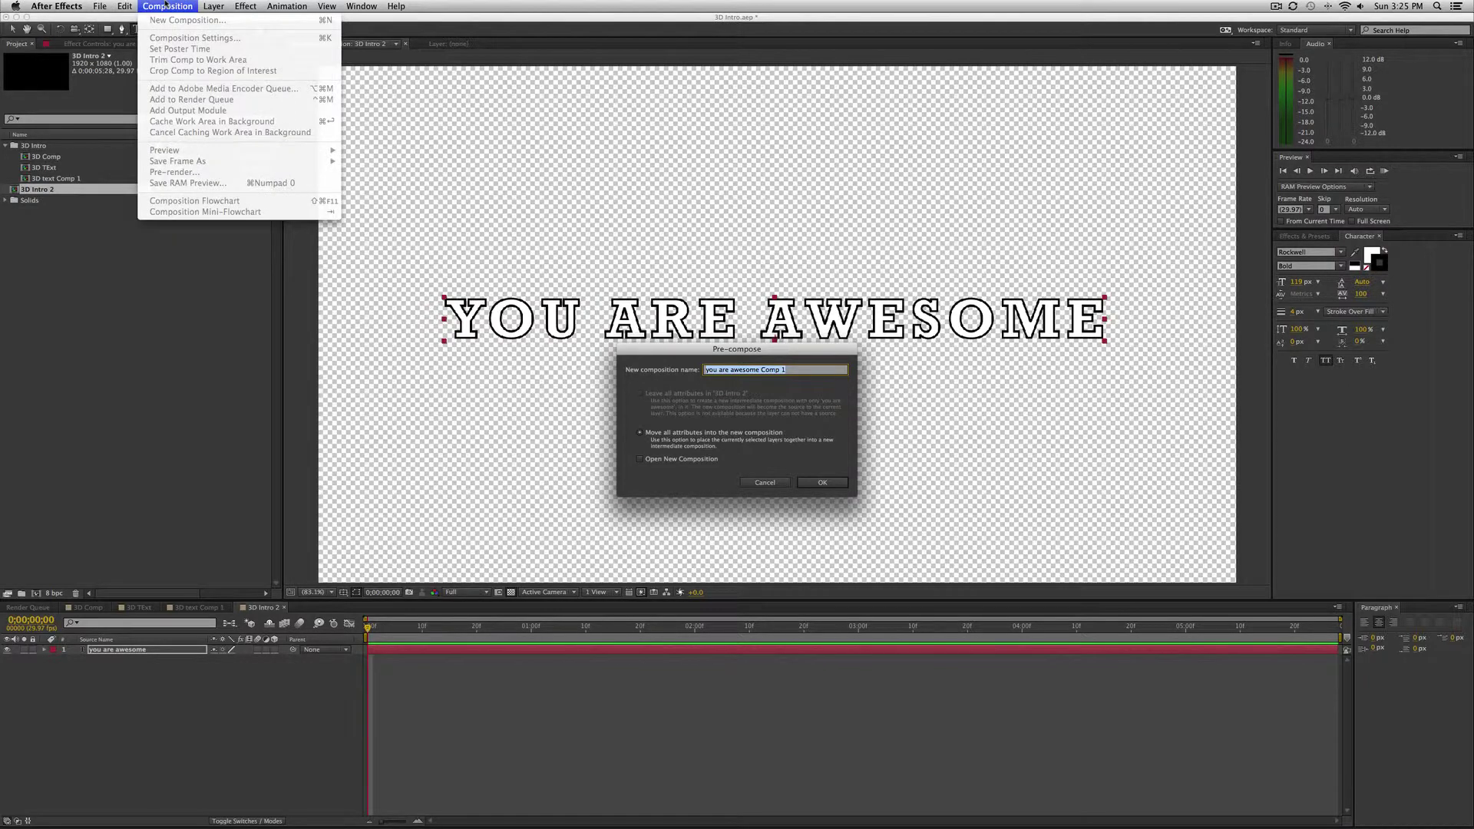
mouse_move(124, 6)
left_click(788, 488)
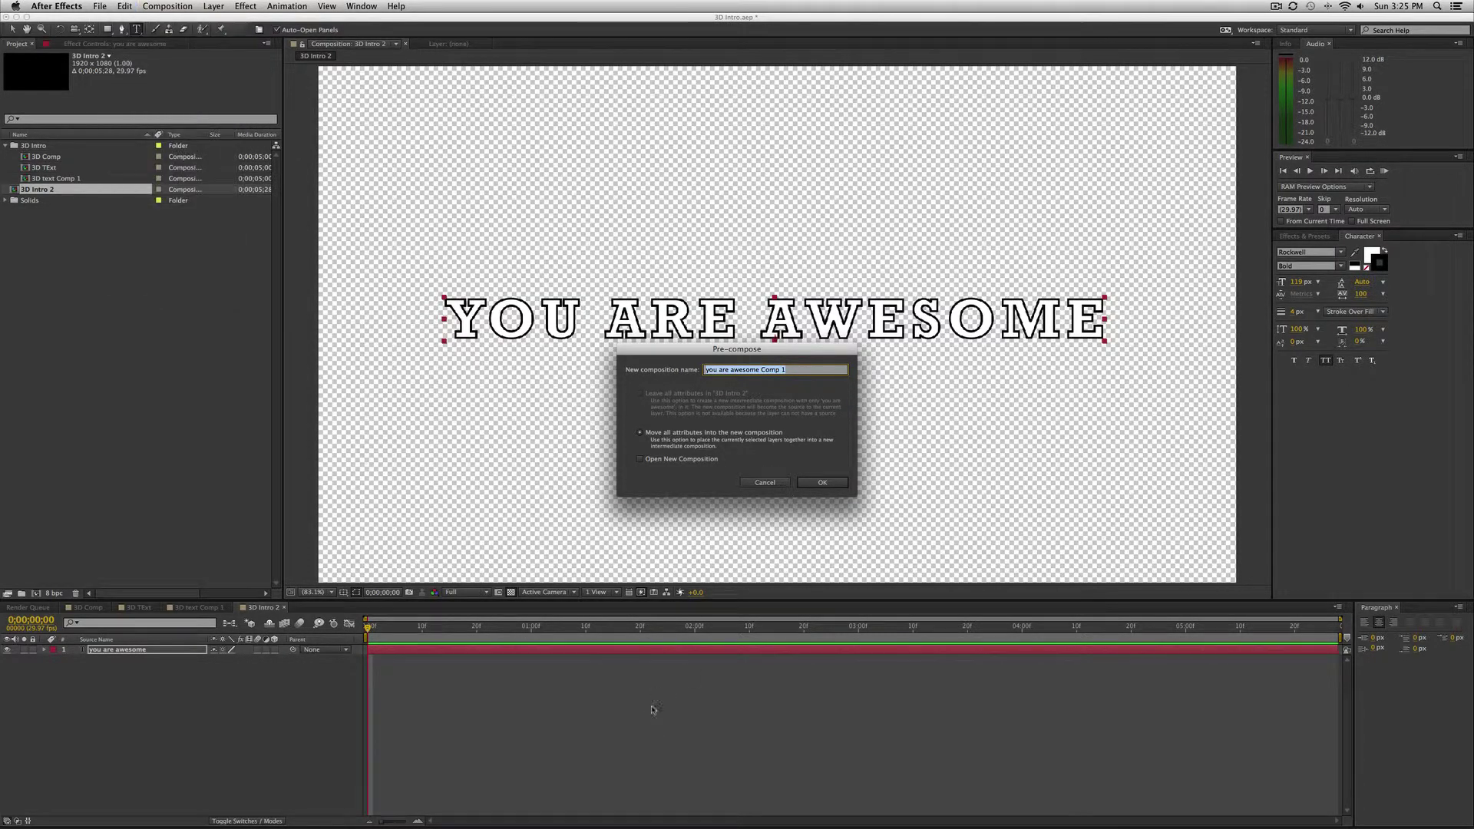
left_click(763, 483)
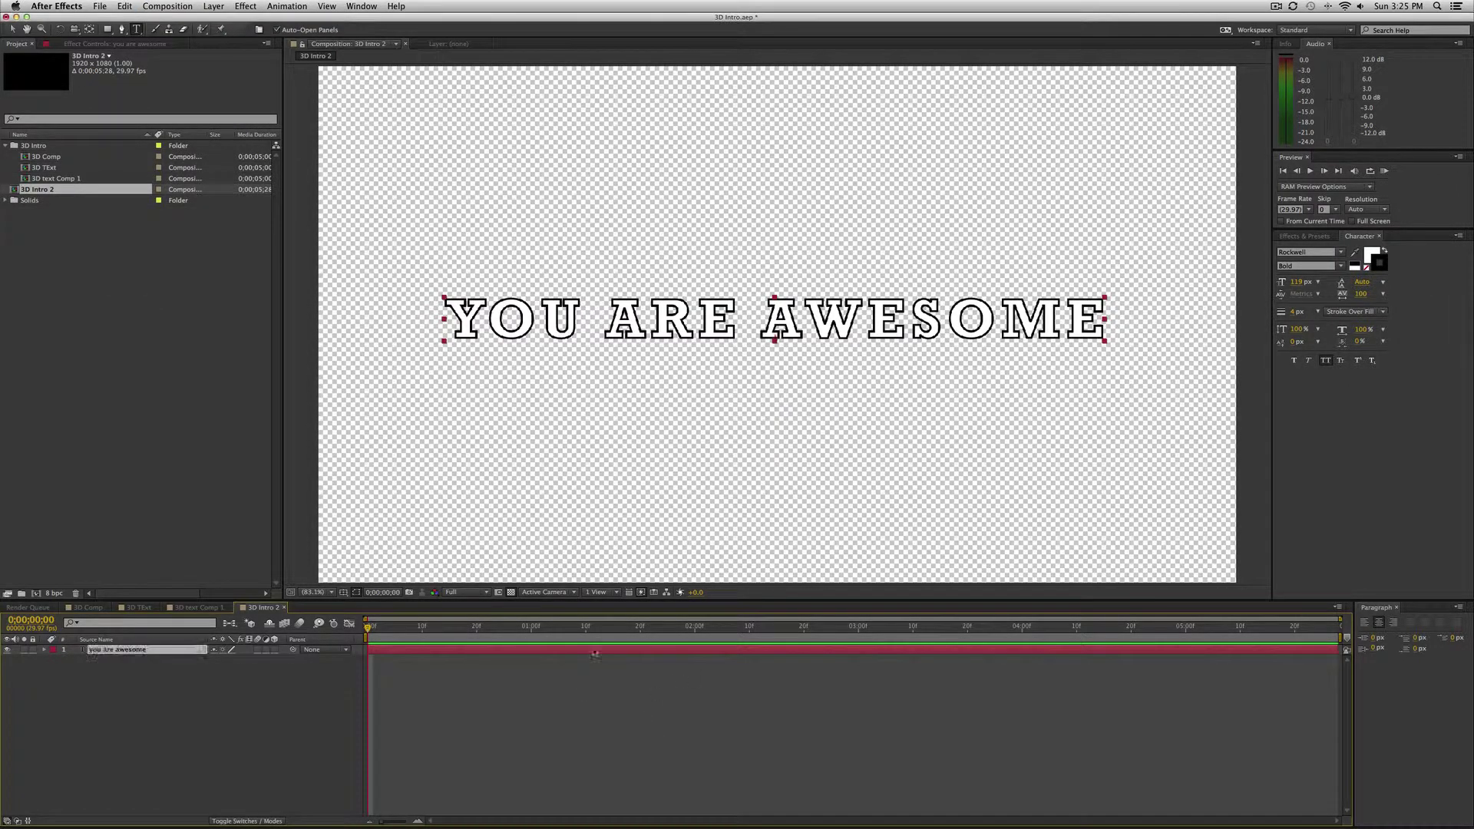
left_click(154, 5)
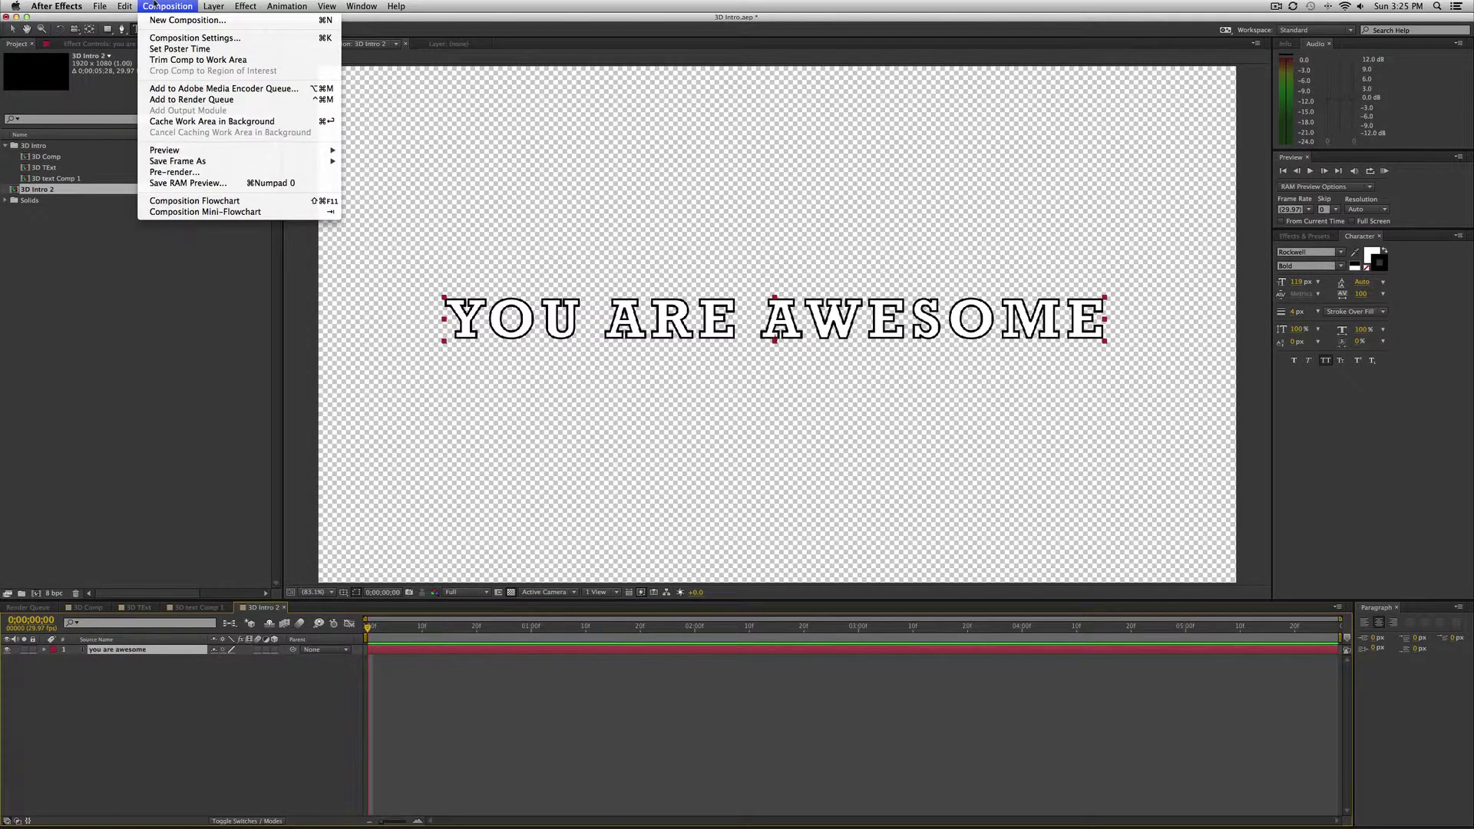
mouse_move(131, 5)
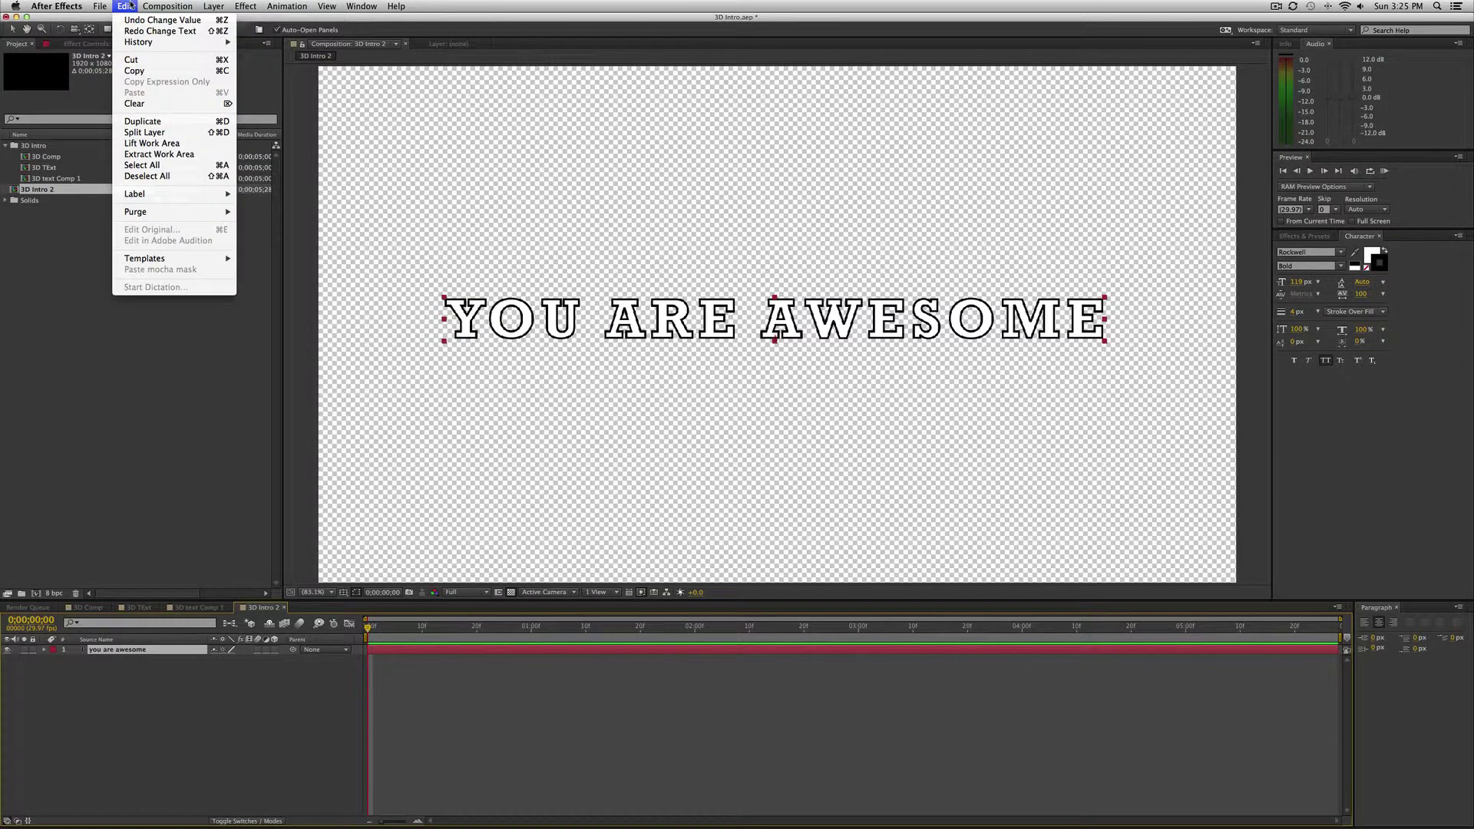
mouse_move(214, 5)
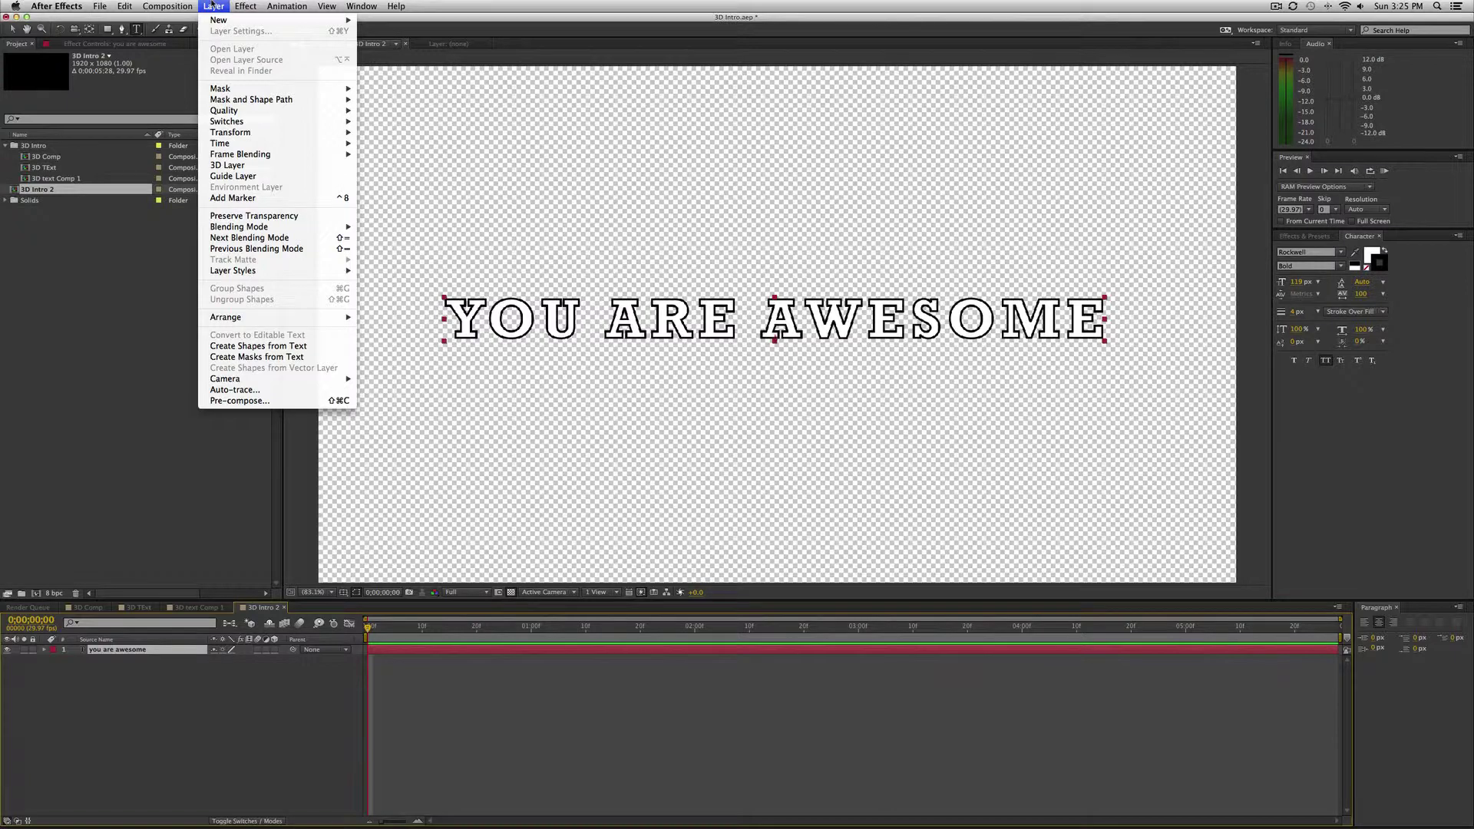
left_click(265, 402)
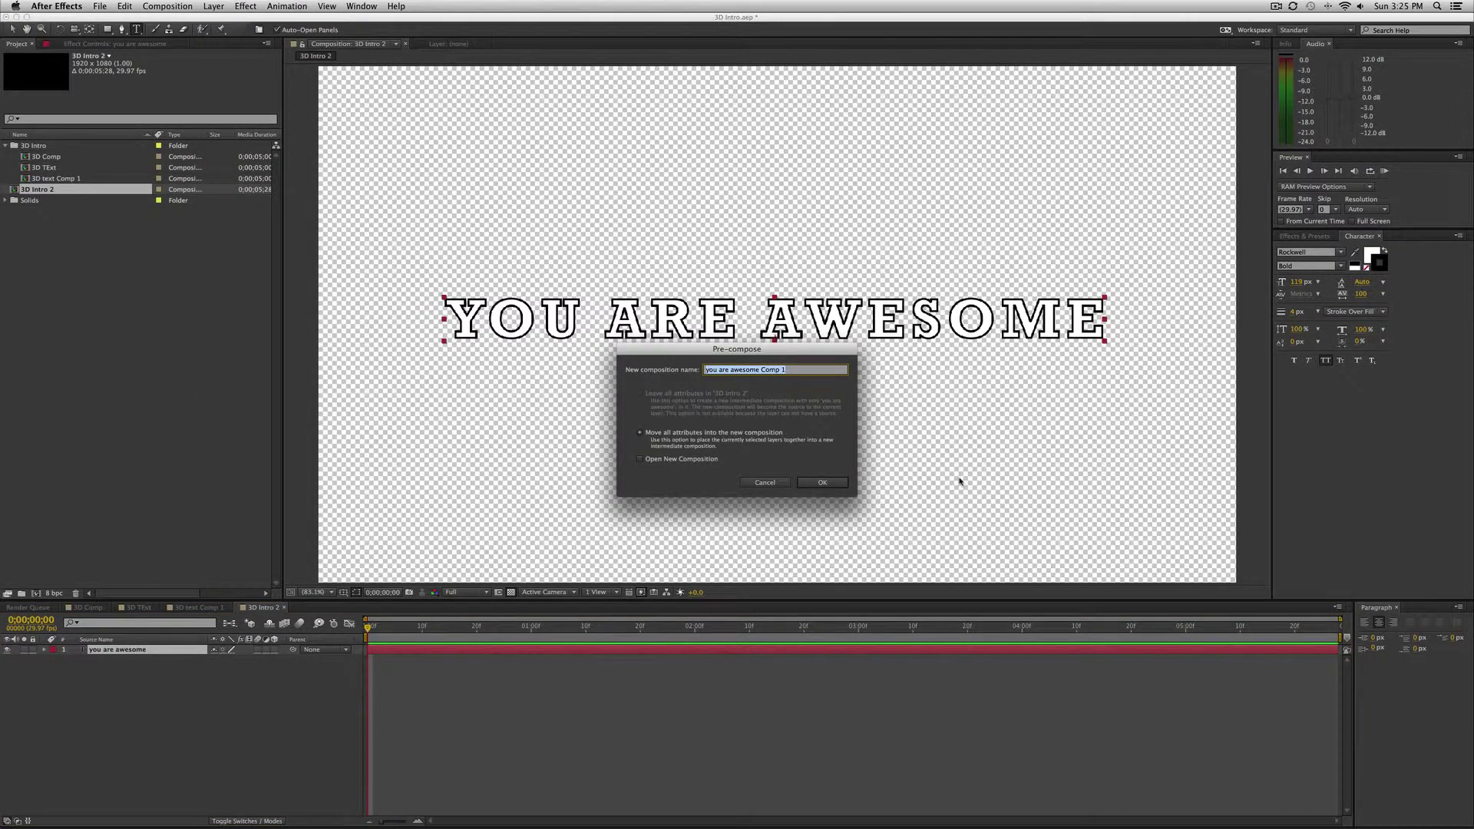
type("Yitle Text")
key("Return")
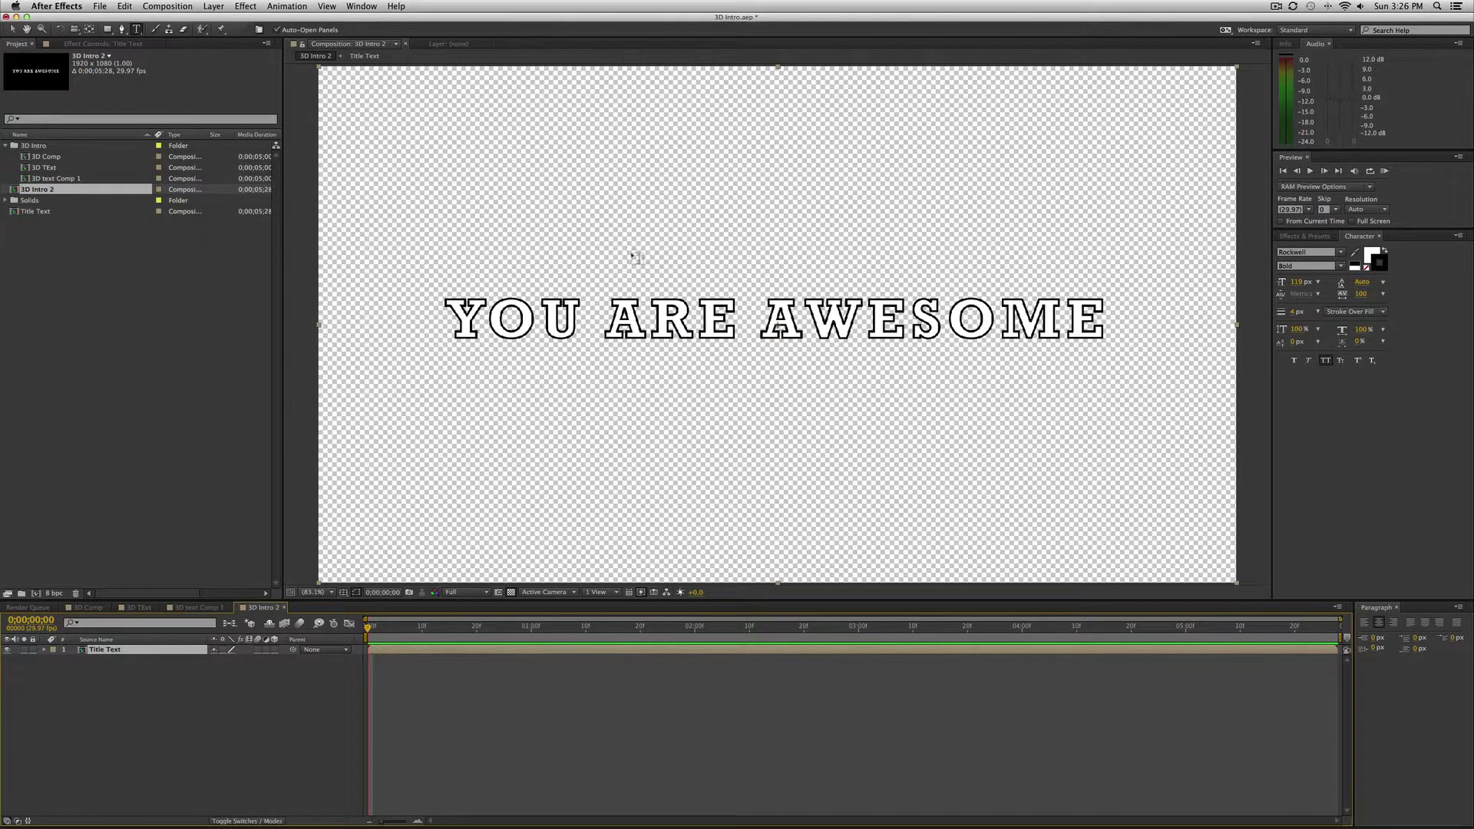
double_click(435, 652)
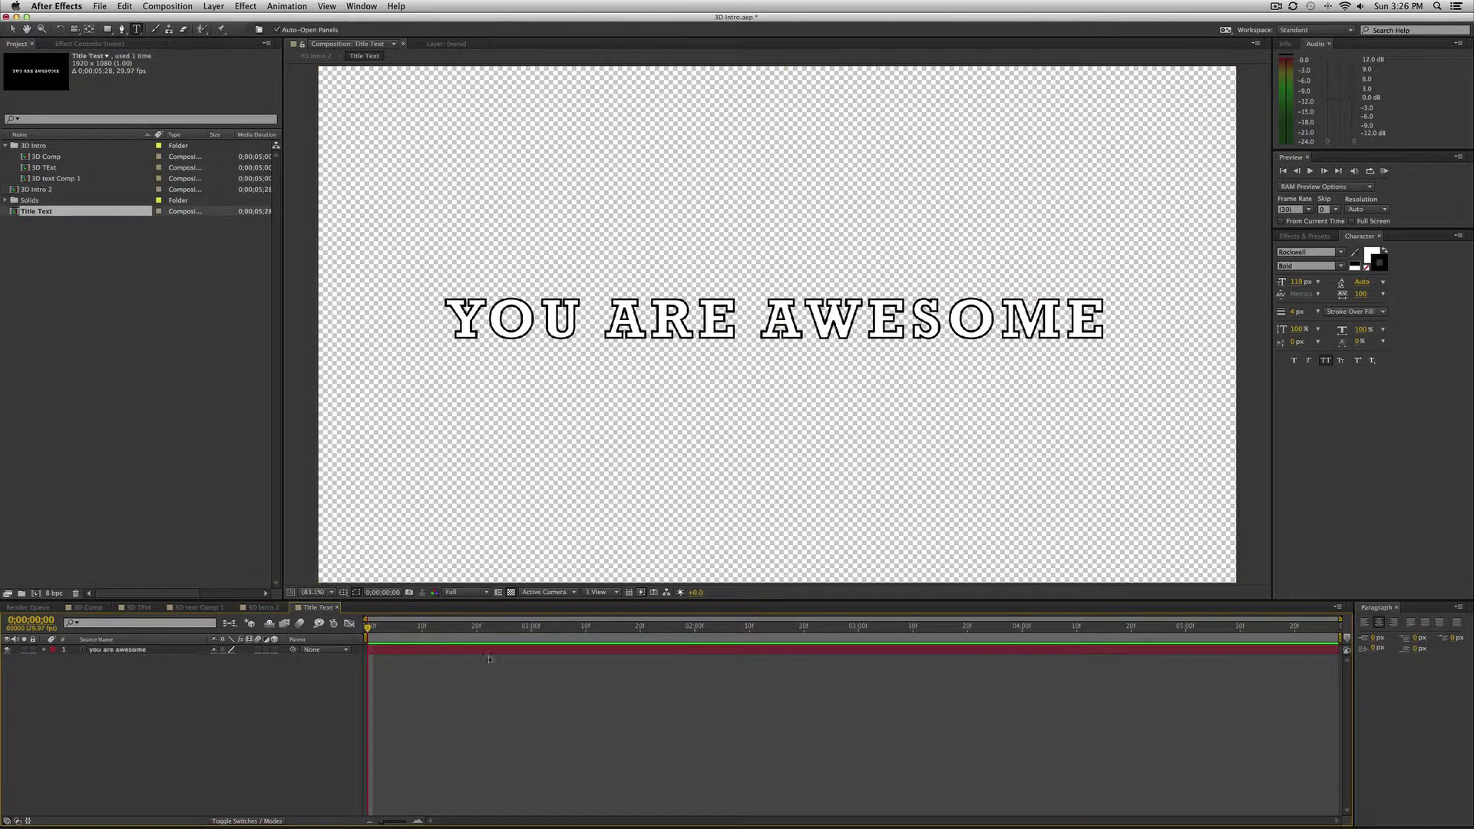
left_click(336, 608)
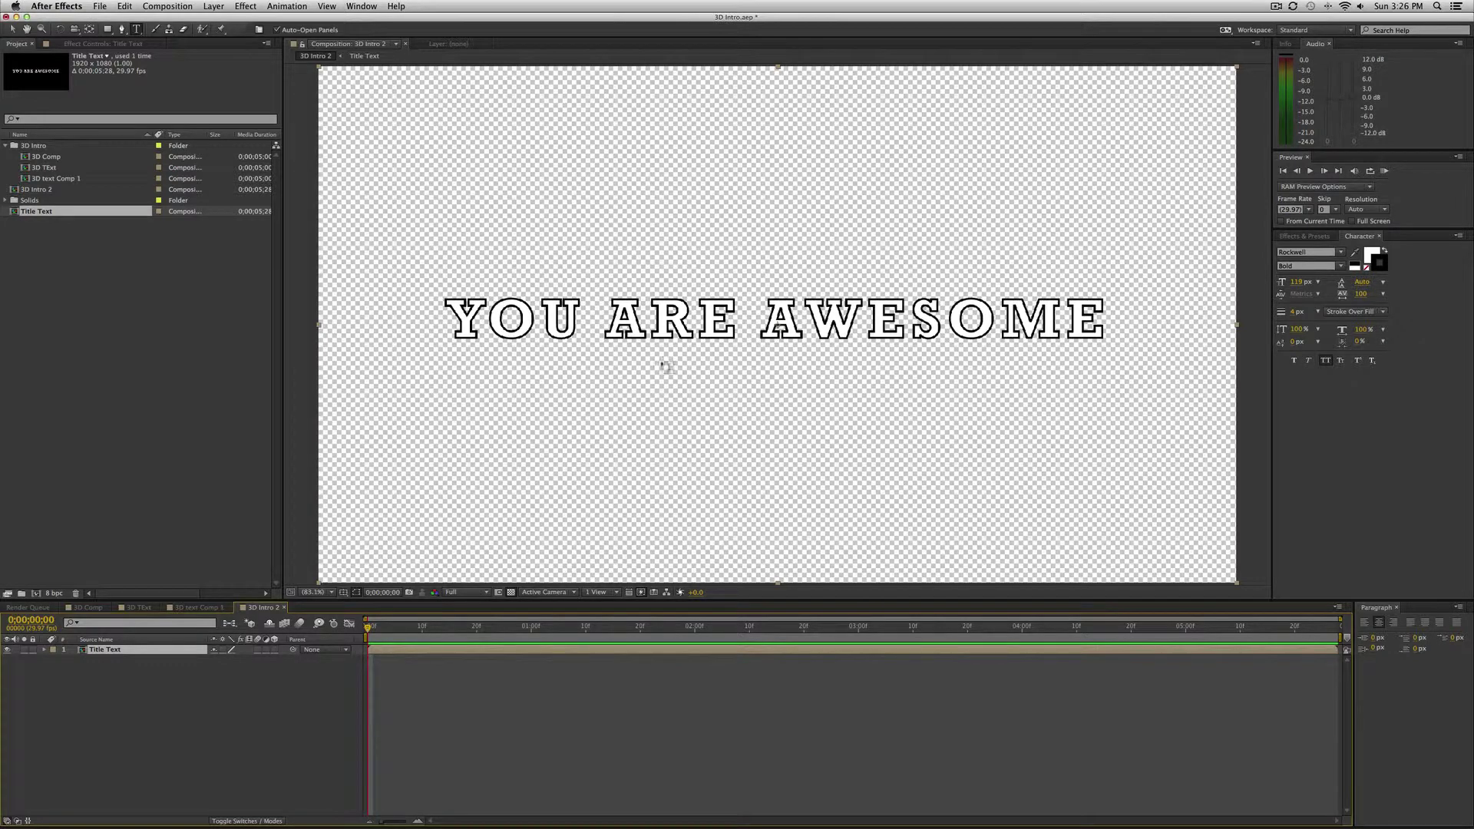
left_click(458, 635)
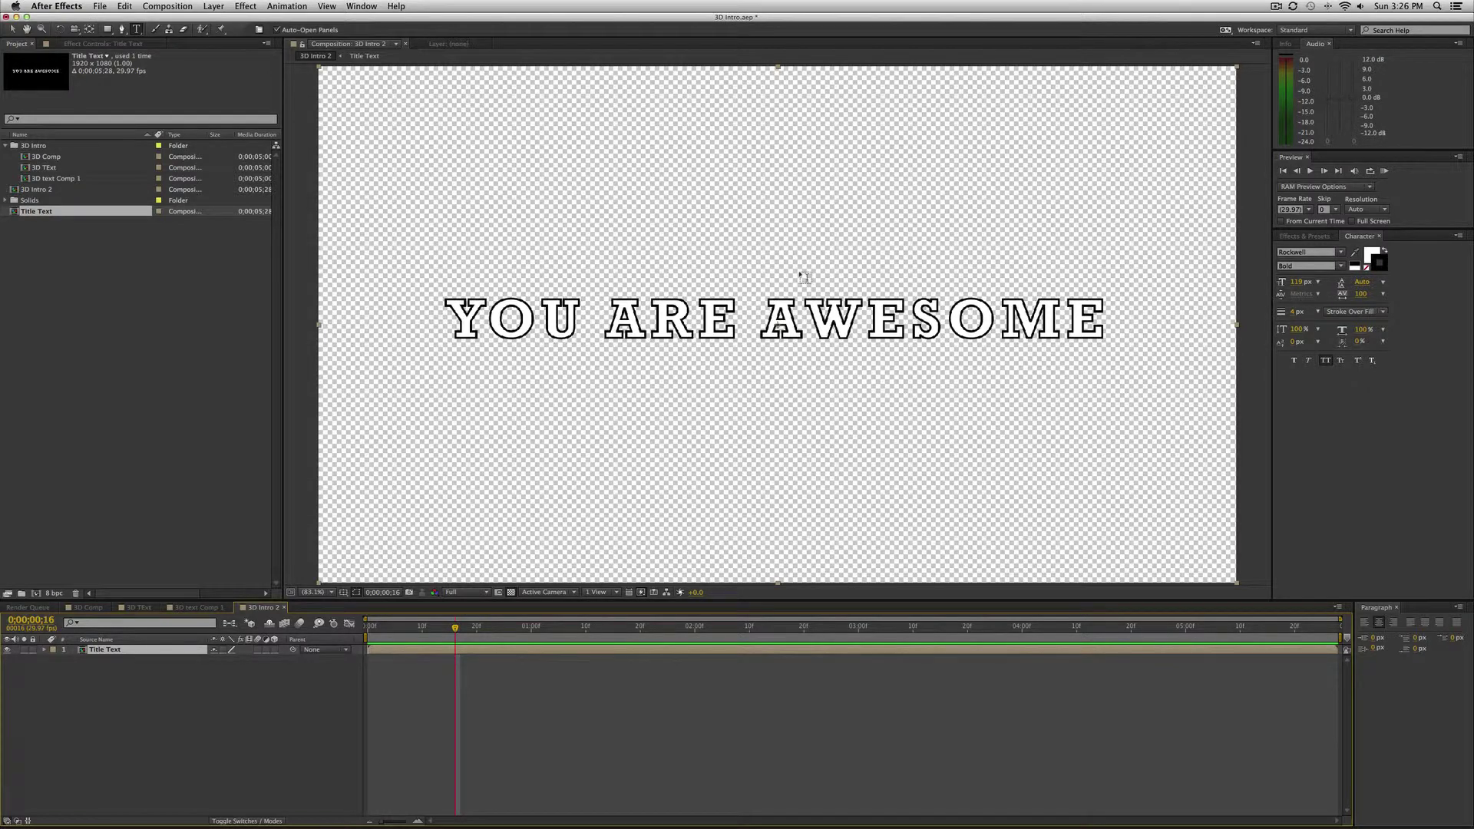
Step: Enable 3D on Title Text, test pushing Position Z back, then reset Z to 0
left_click(275, 650)
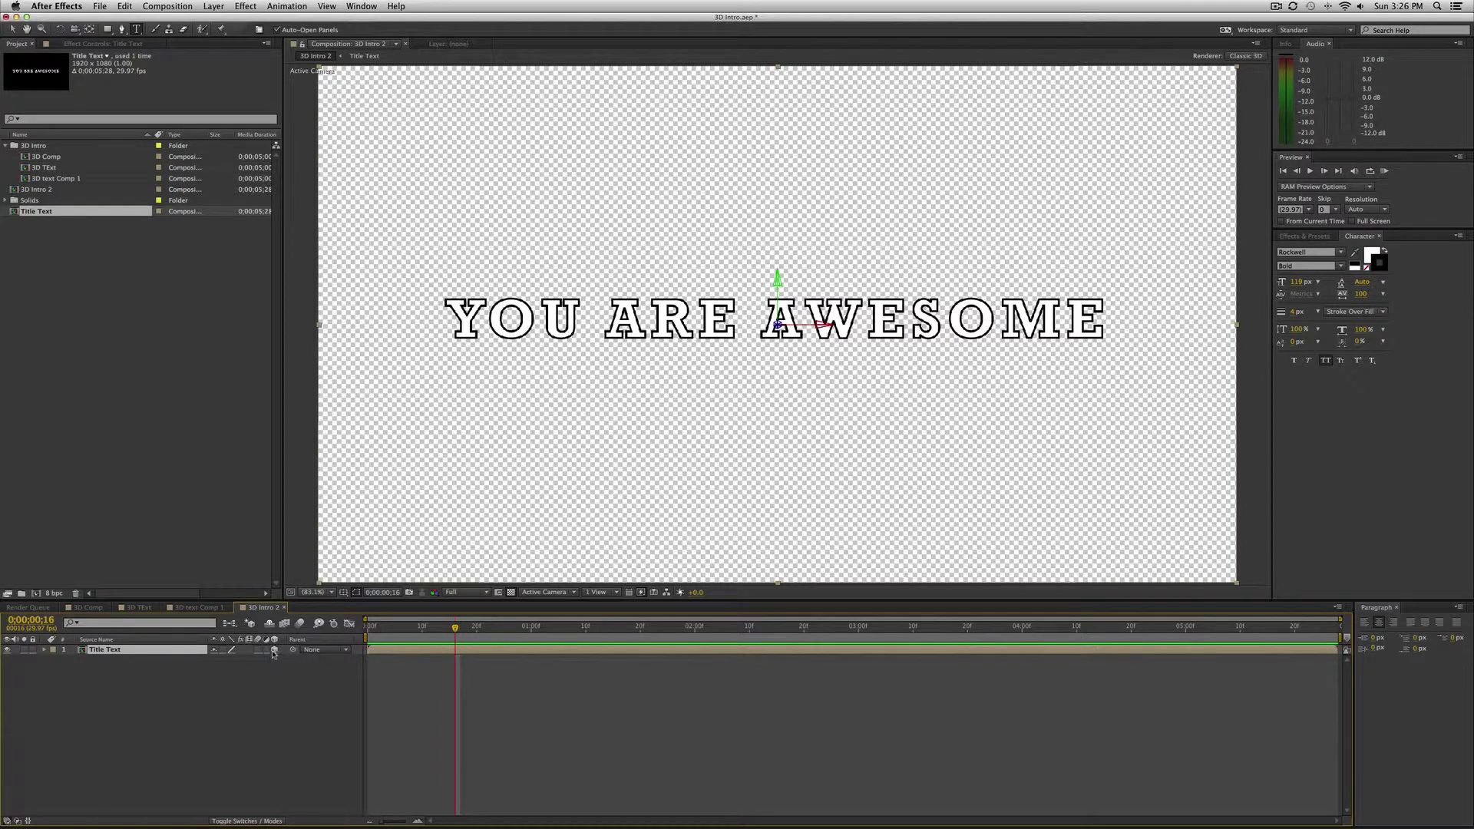
key("p")
left_click(275, 649)
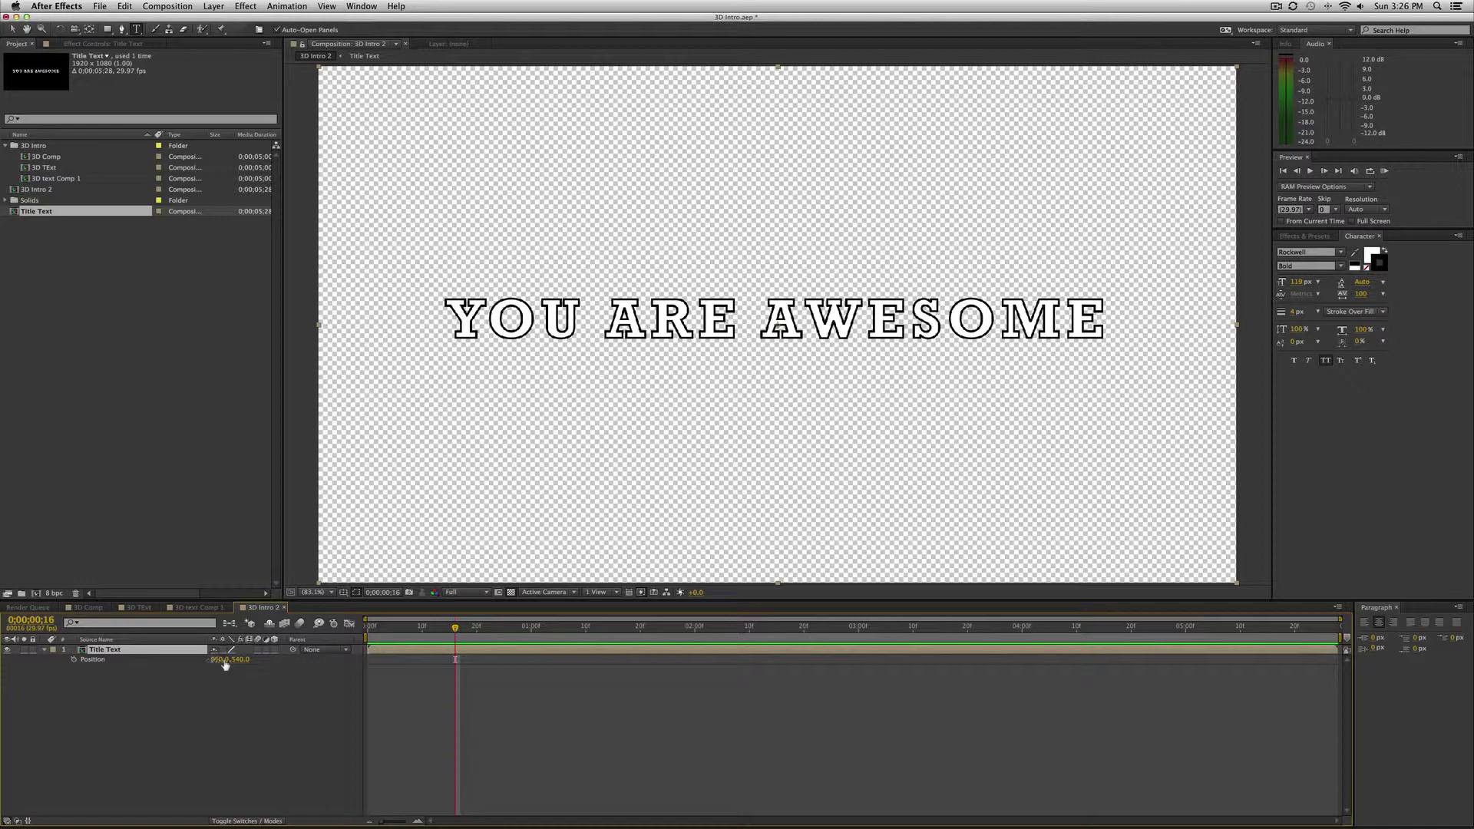
left_click(275, 649)
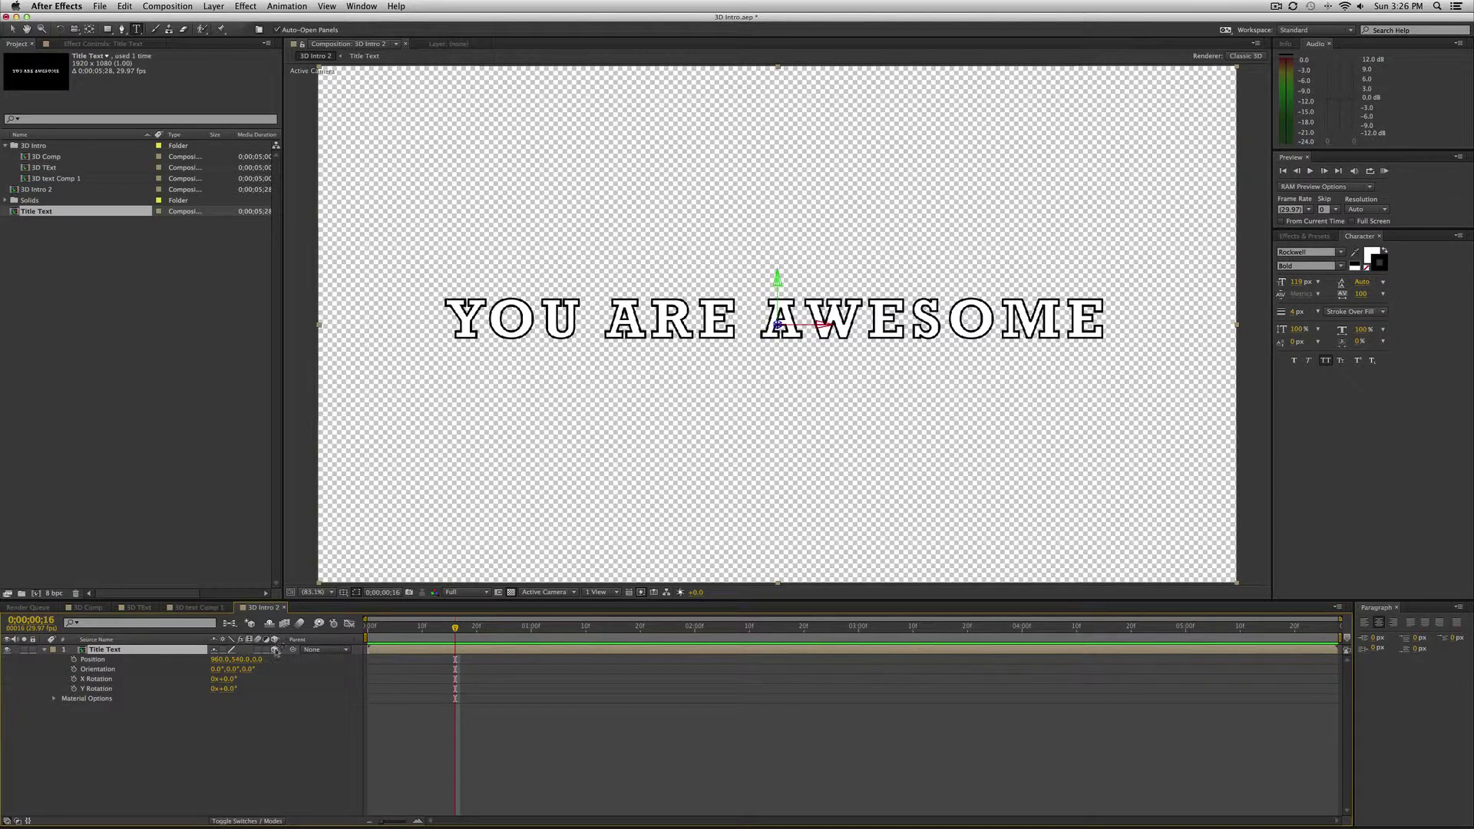
left_click_drag(258, 660, 470, 707)
left_click(592, 668)
Step: Search Effects & Presets for 'slider' and locate the Slider Control effect
left_click(1306, 236)
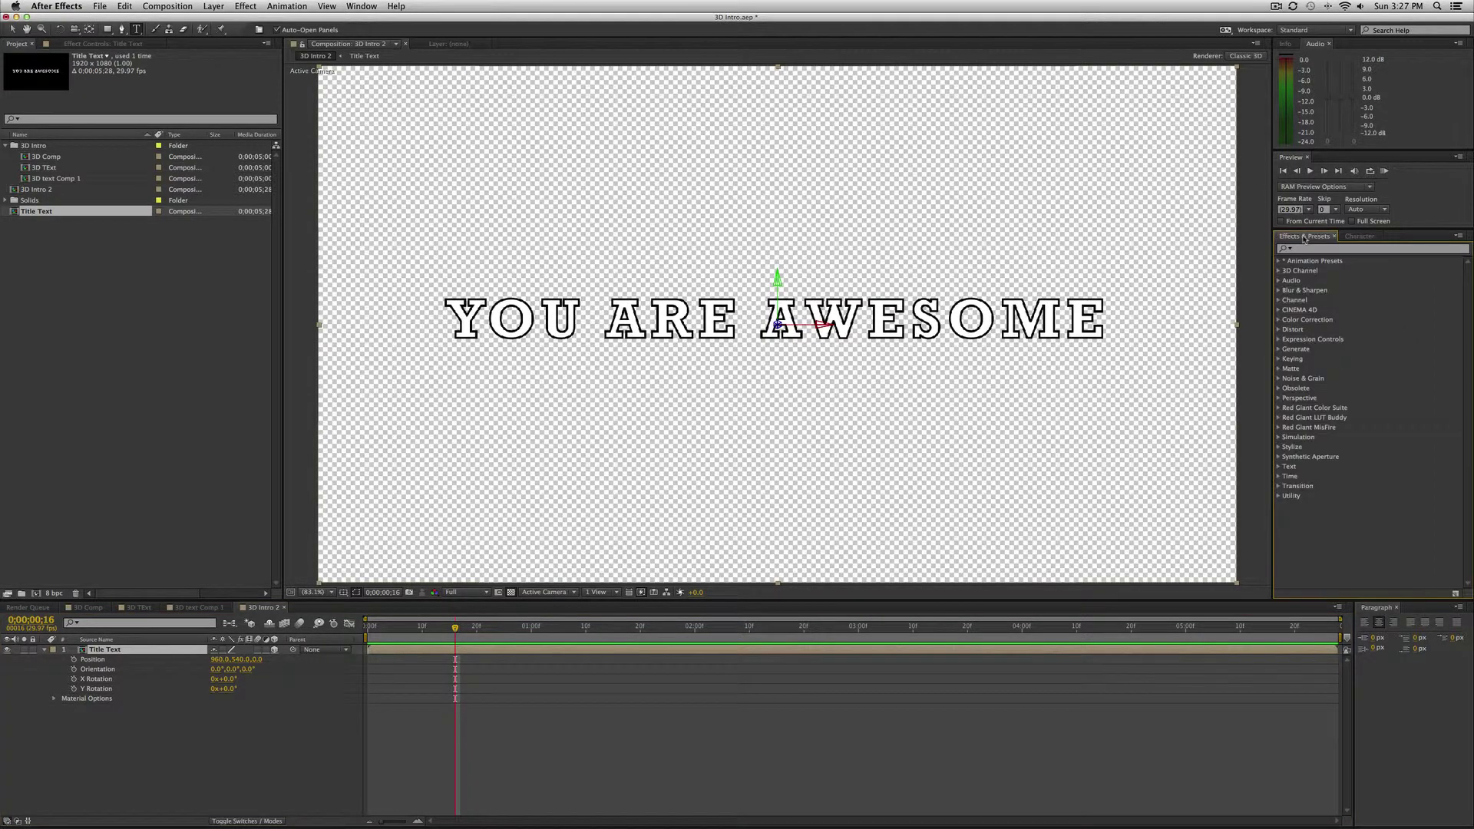
left_click(1309, 250)
type("slider")
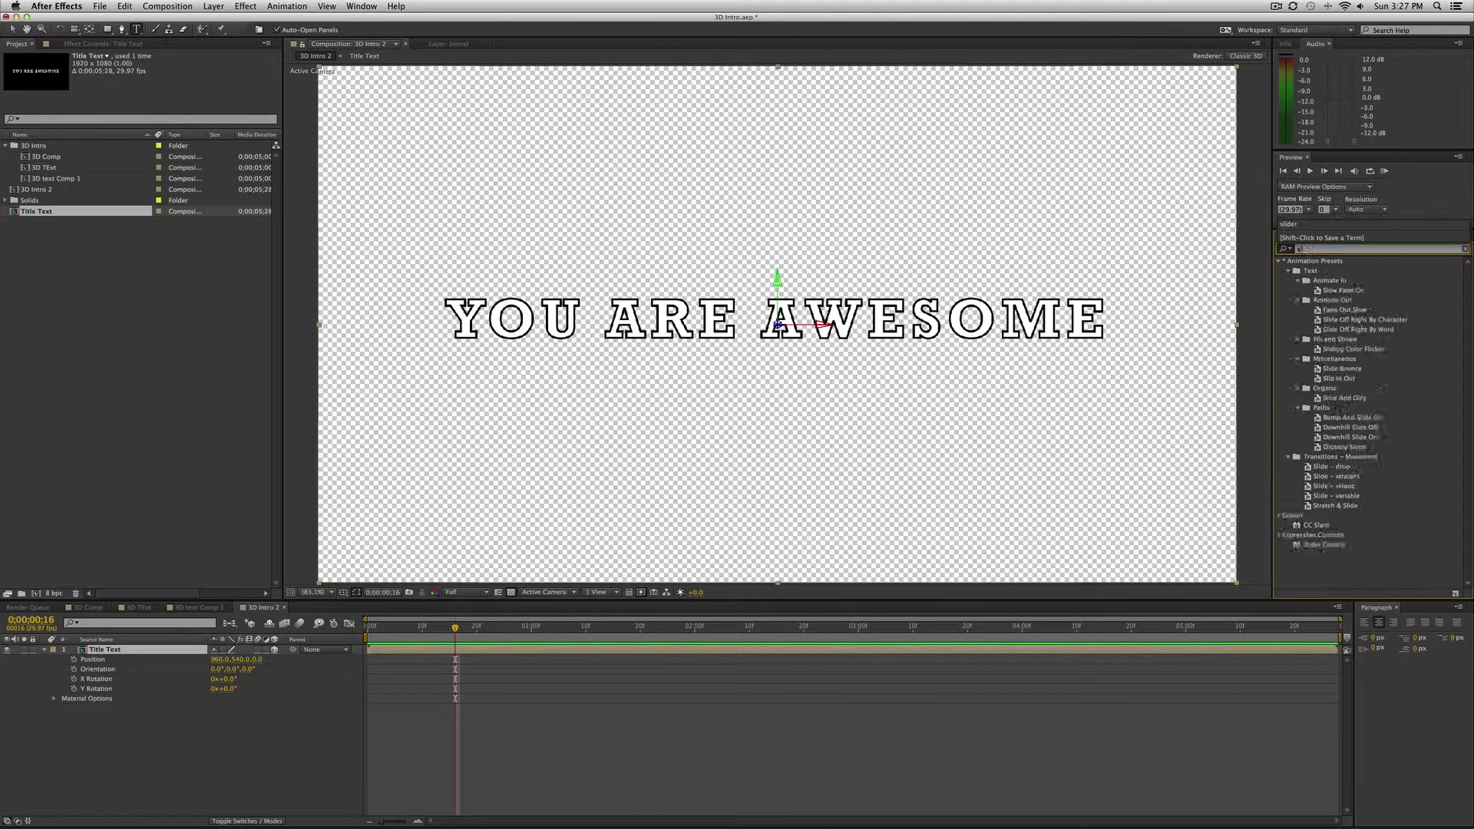
left_click(1332, 273)
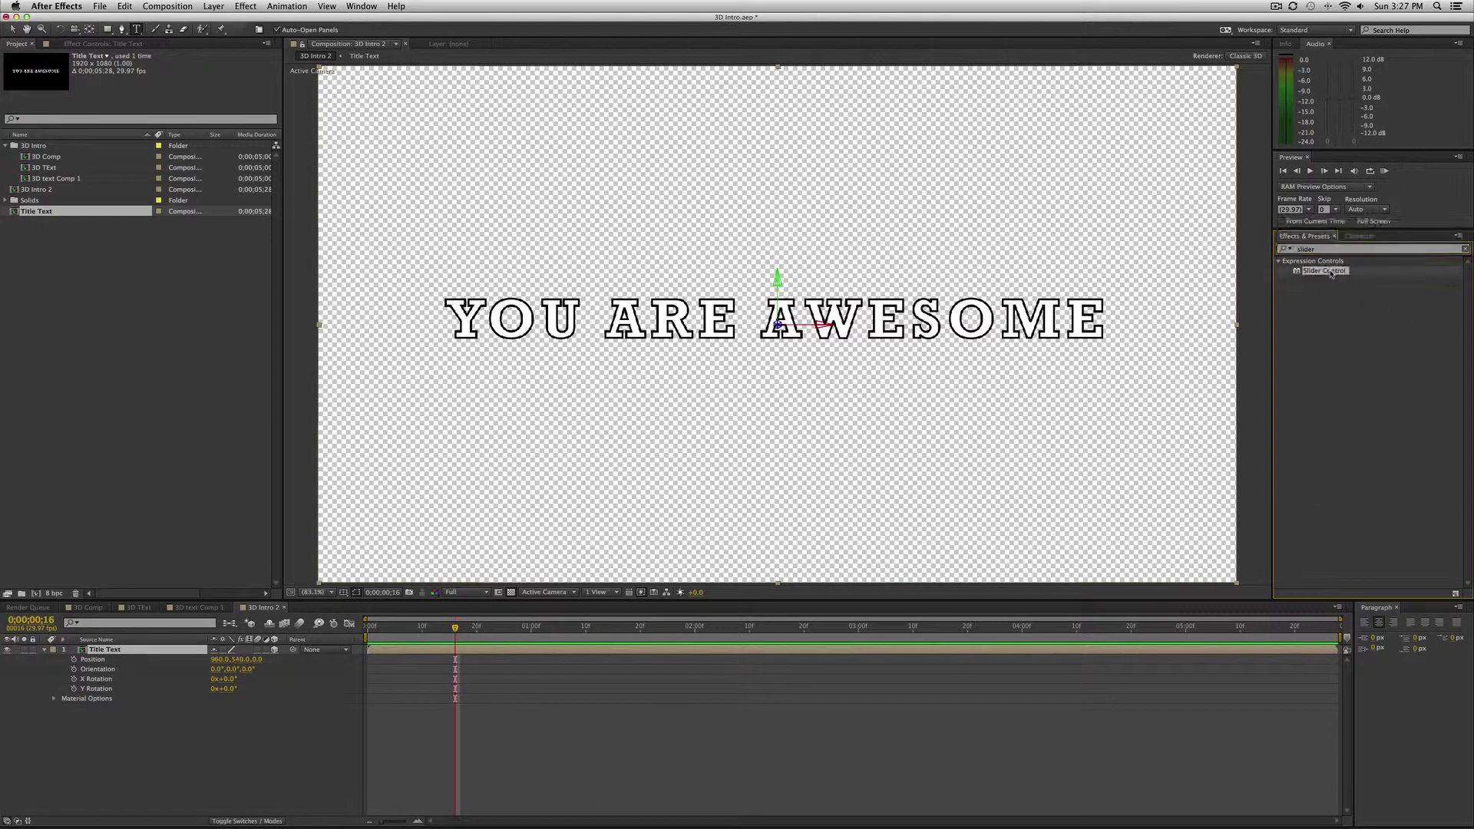
left_click_drag(1309, 275, 390, 760)
Step: Create a new adjustment layer via Layer > New > Adjustment Layer
left_click(186, 6)
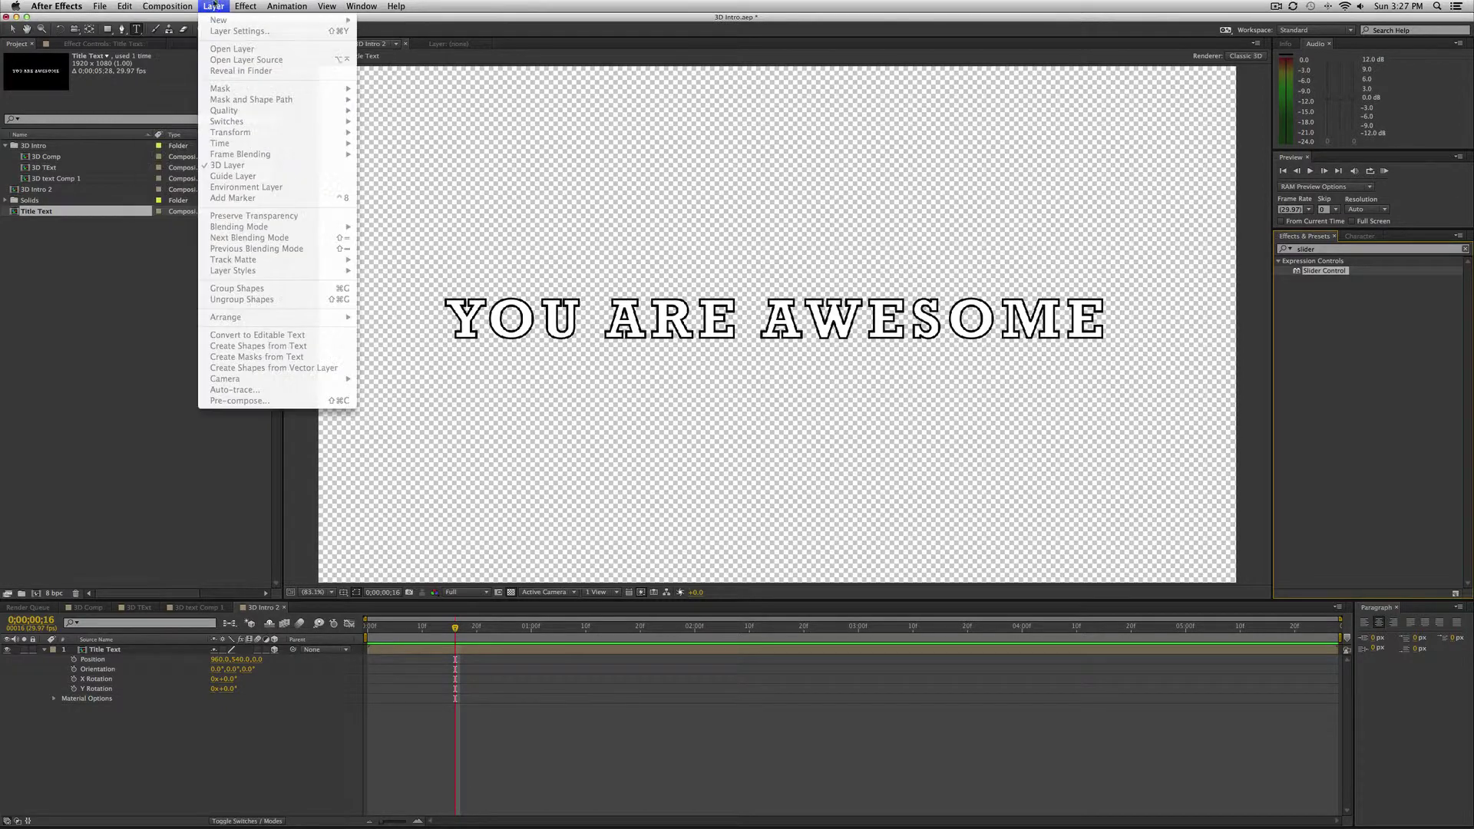
left_click(168, 6)
left_click(215, 6)
left_click(503, 678)
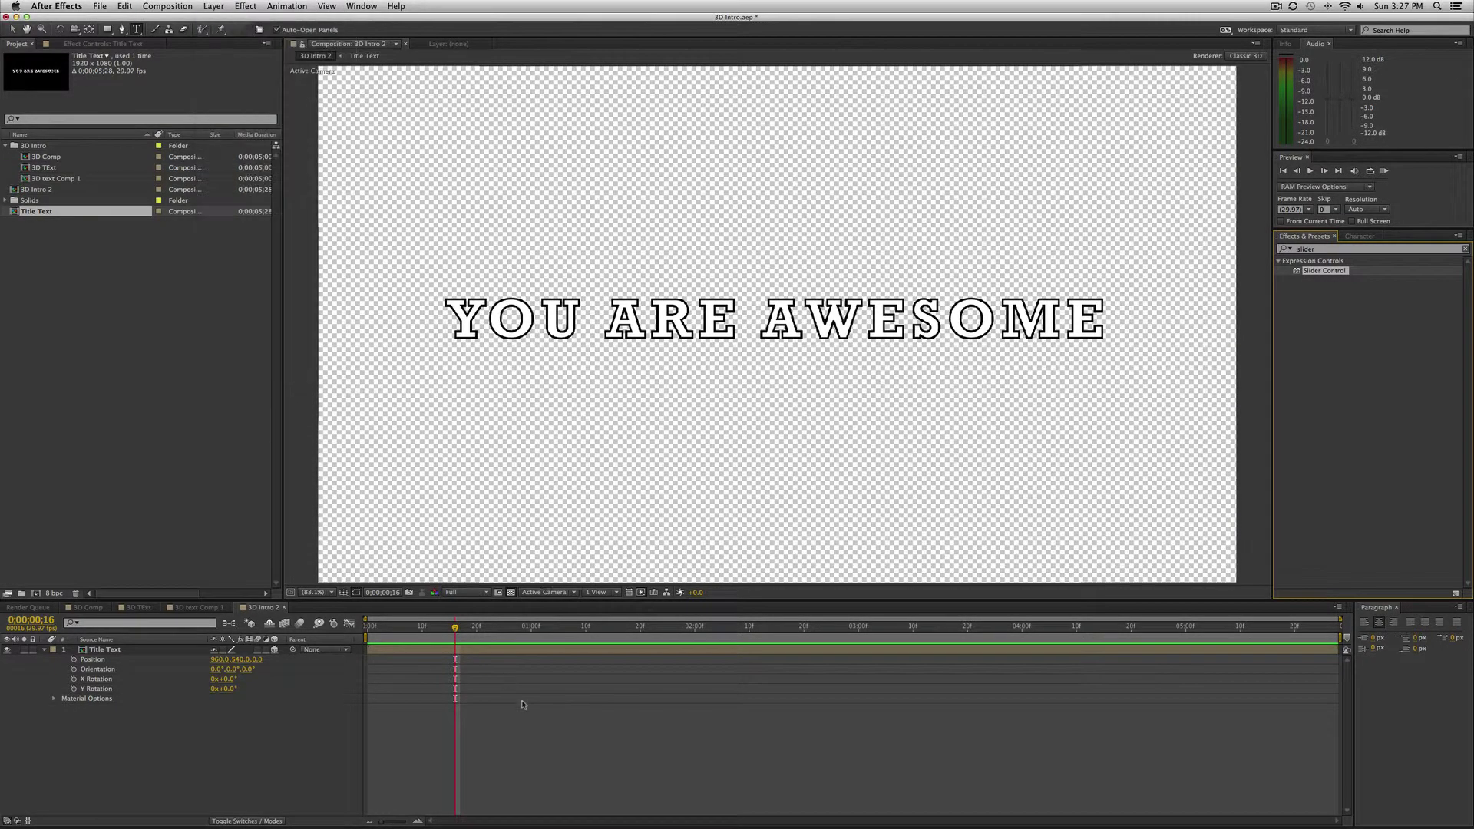
left_click(214, 7)
mouse_move(277, 20)
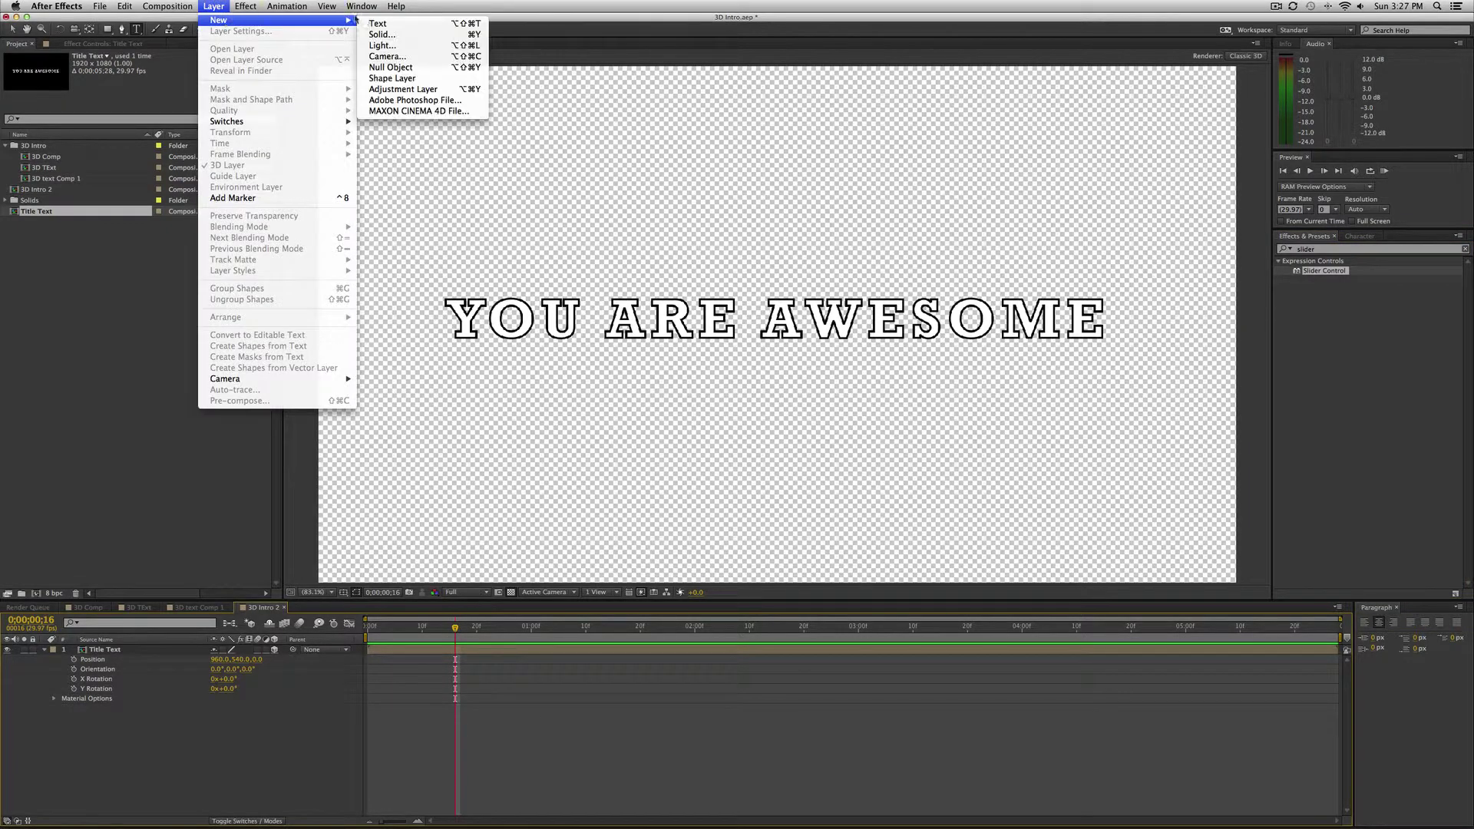
left_click(424, 90)
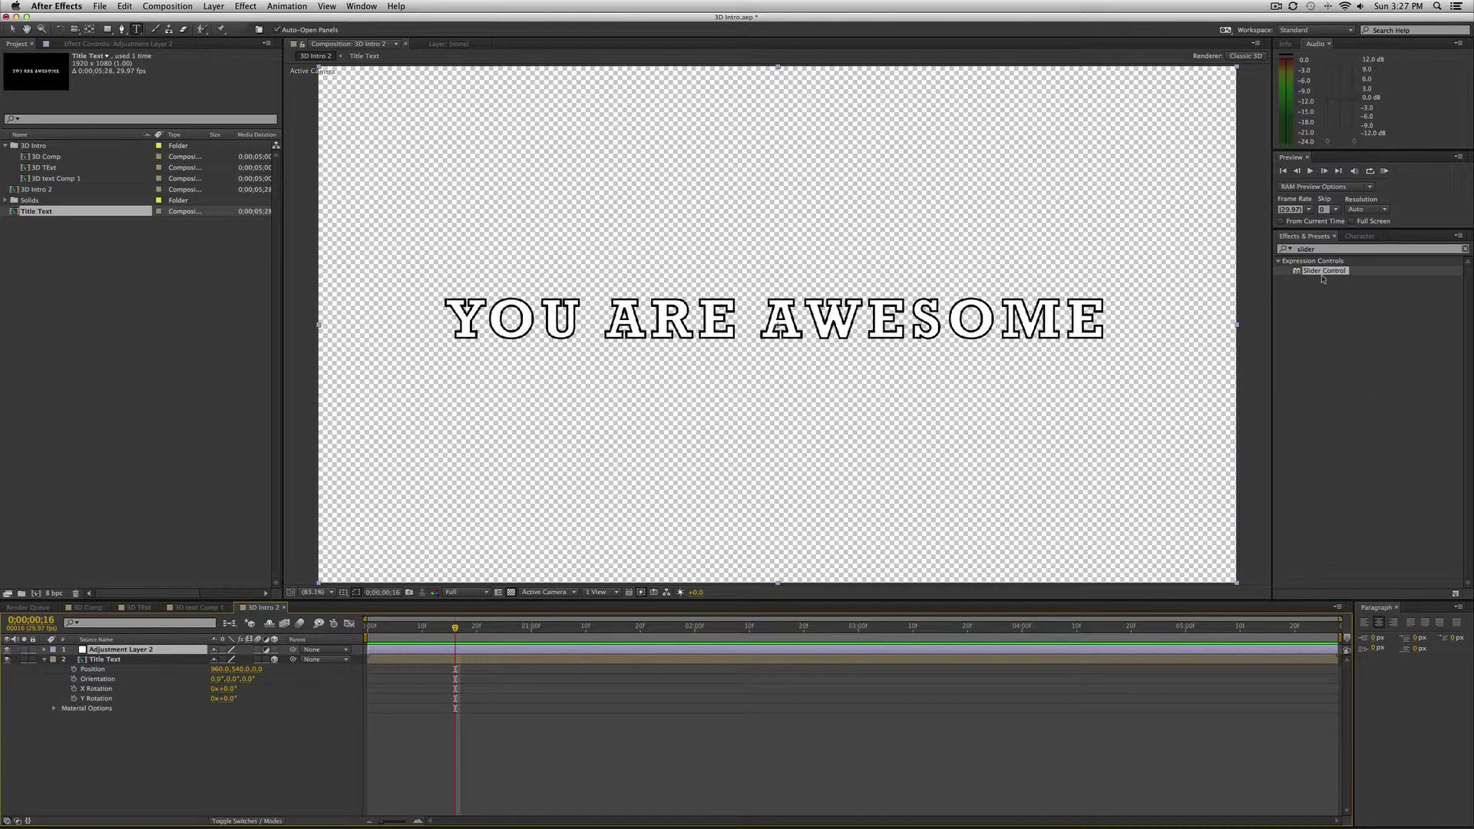
Step: Apply Slider Control to the adjustment layer, move it below Title Text, and rename it Control
left_click_drag(1324, 279, 754, 650)
left_click_drag(205, 649, 142, 710)
key("Return")
type("Control")
key("Return")
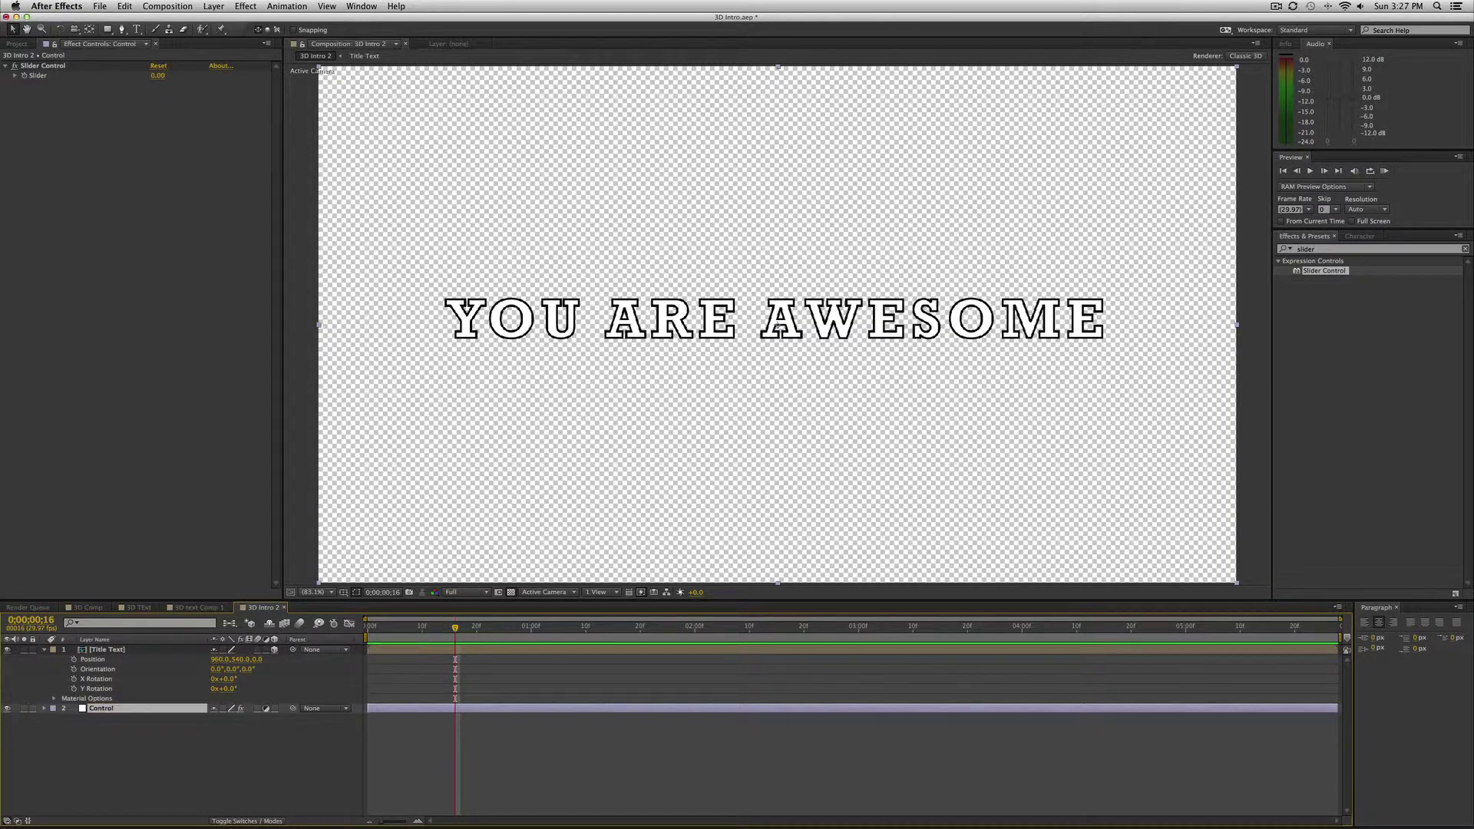
Step: Expand the Control layer to reveal Slider Control's Slider property, then select Title Text
left_click(44, 709)
left_click(54, 719)
left_click(64, 728)
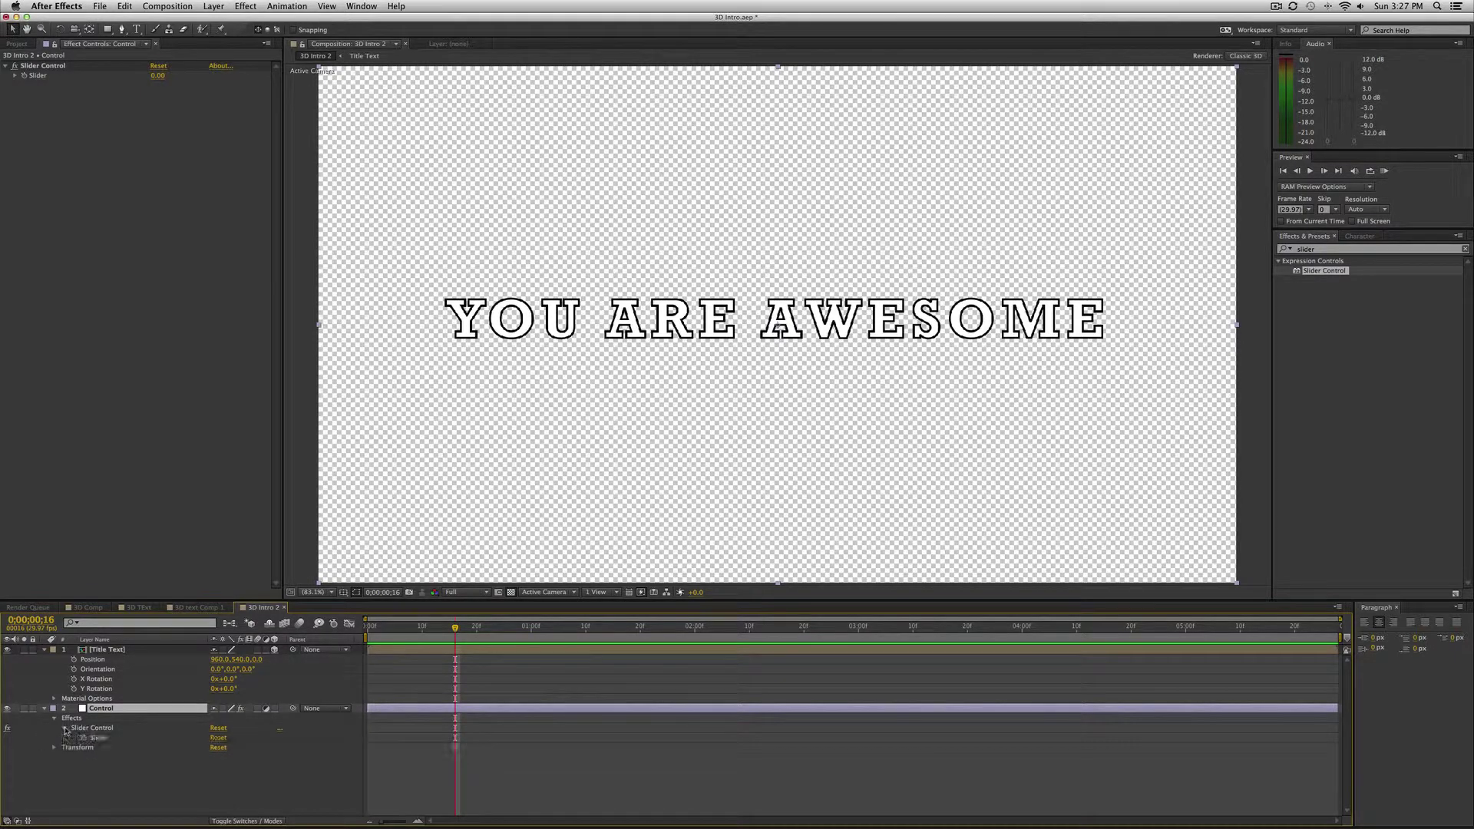
left_click(108, 650)
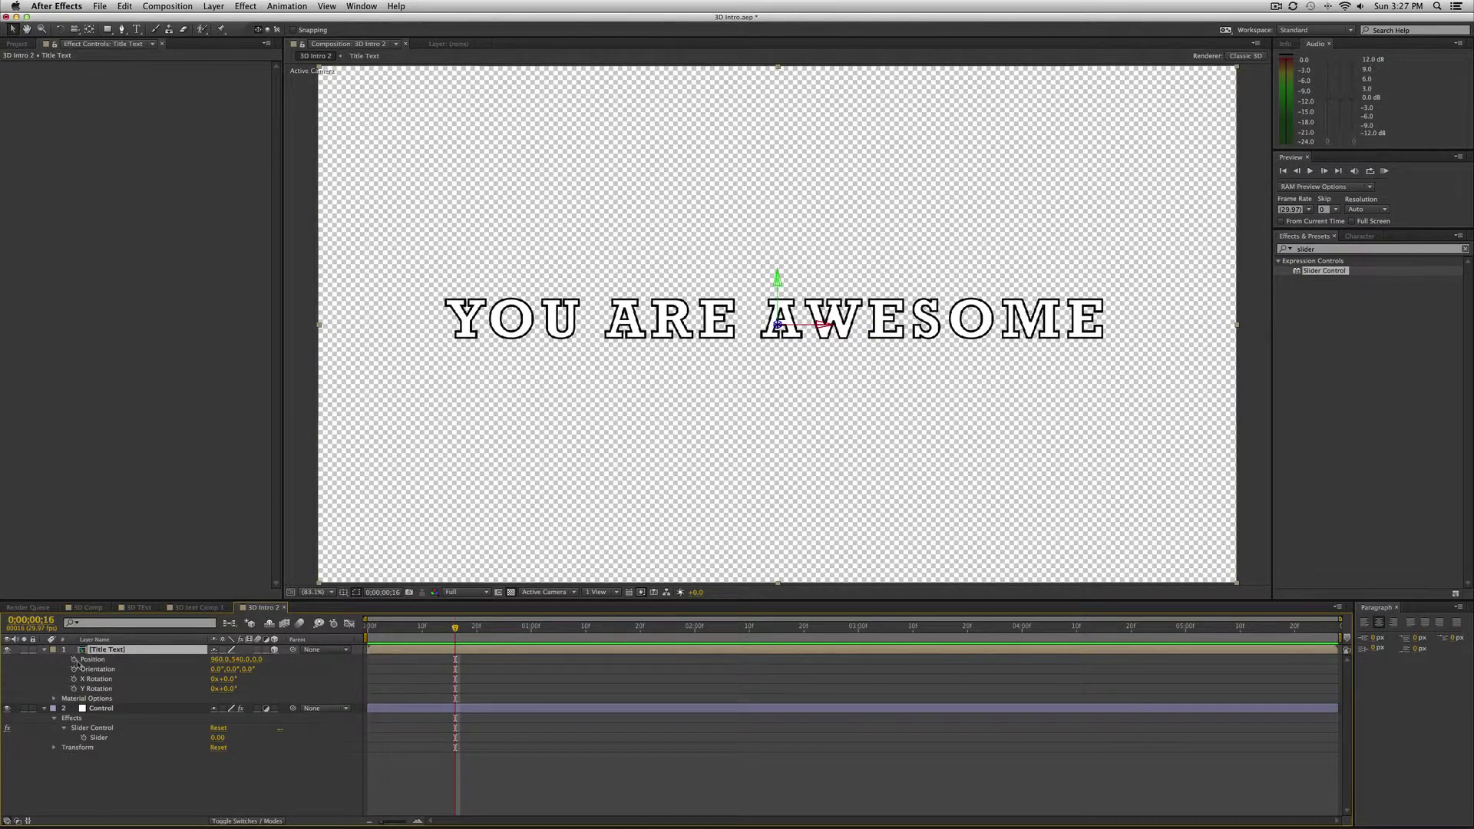
Step: Copy layer 1's Position expression from the 3D TExt comp and return to 3D Intro 2
left_click(91, 607)
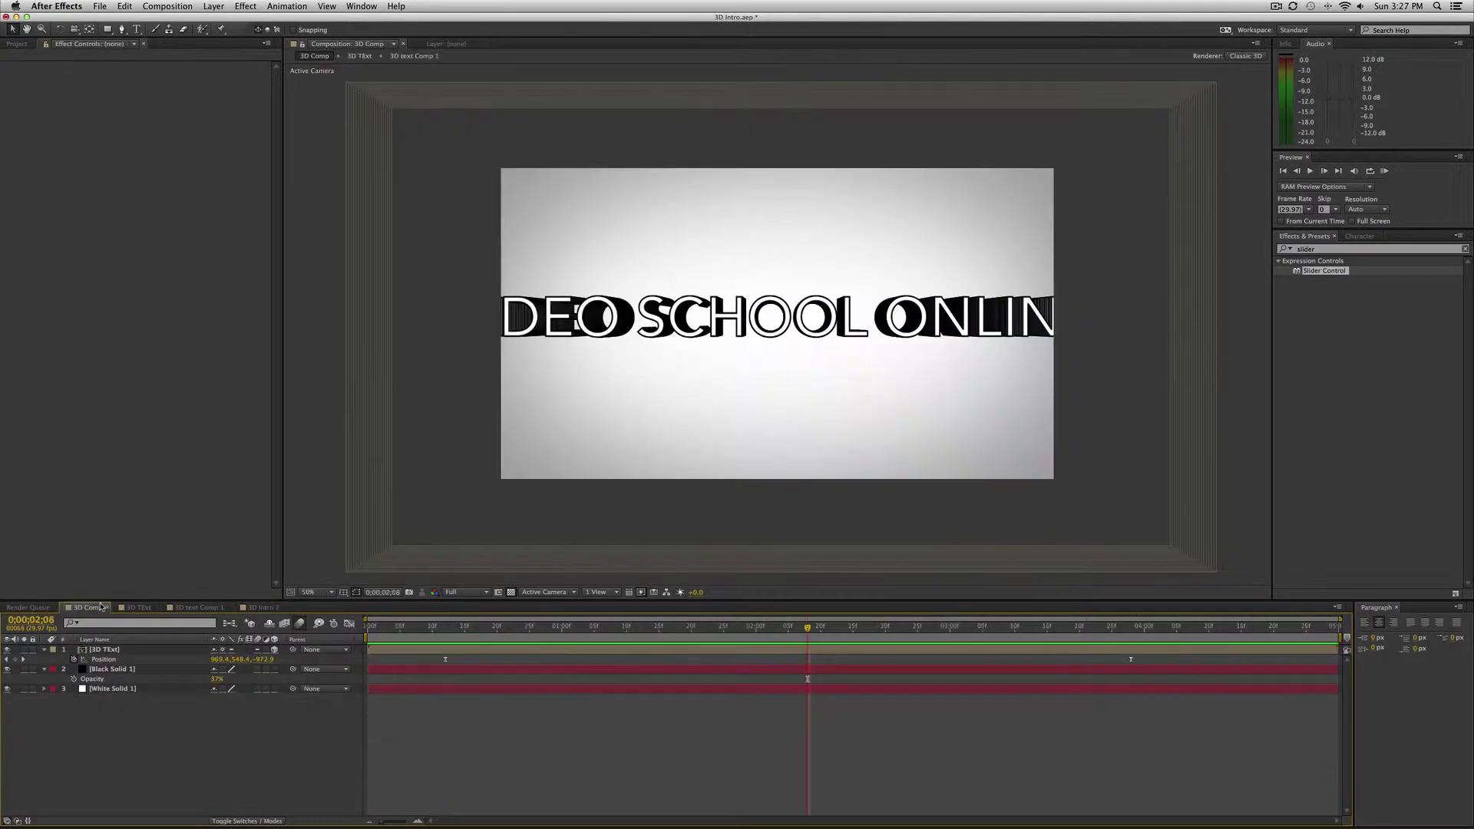
left_click(138, 609)
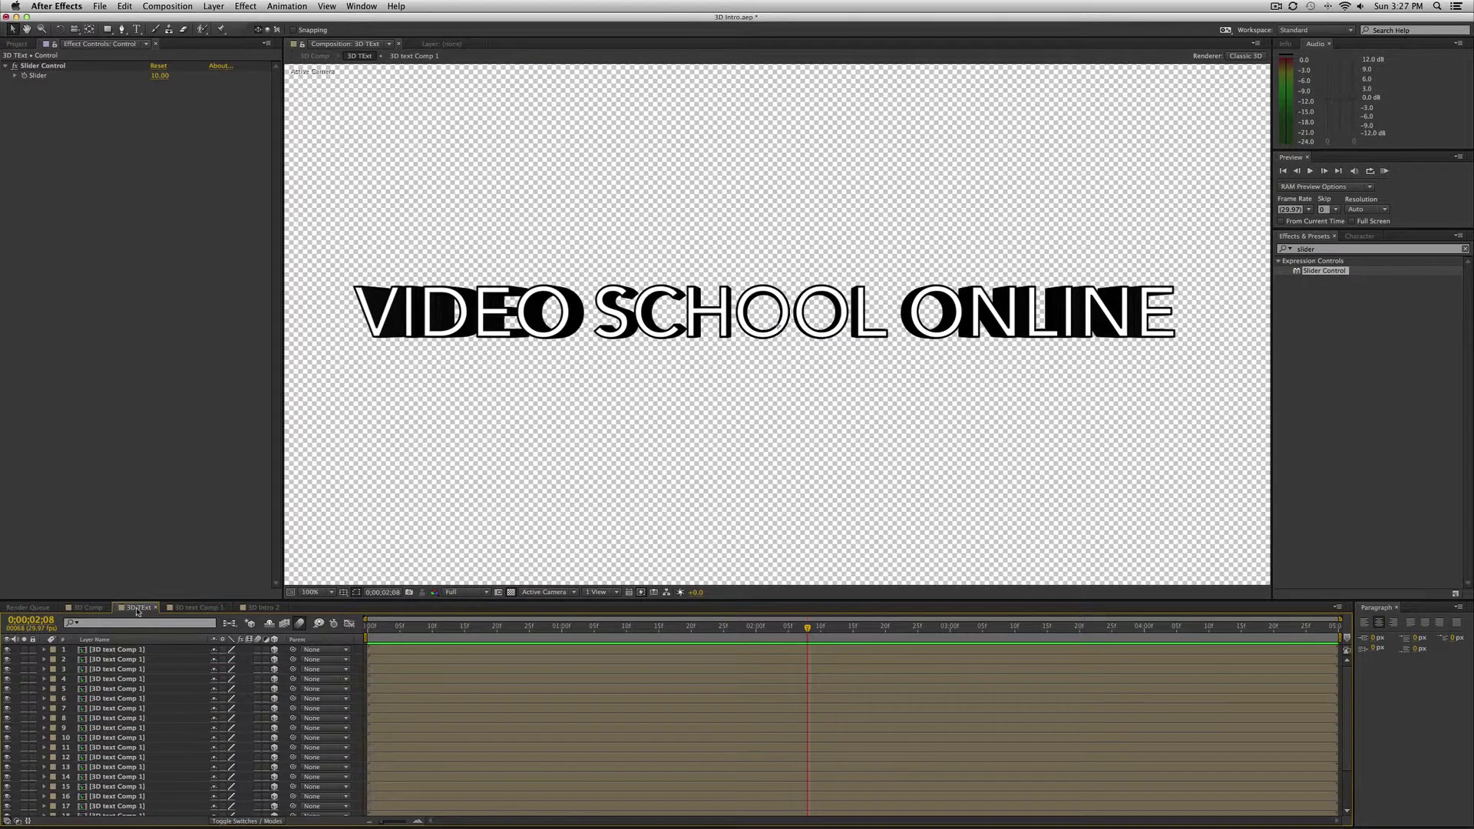
left_click(44, 651)
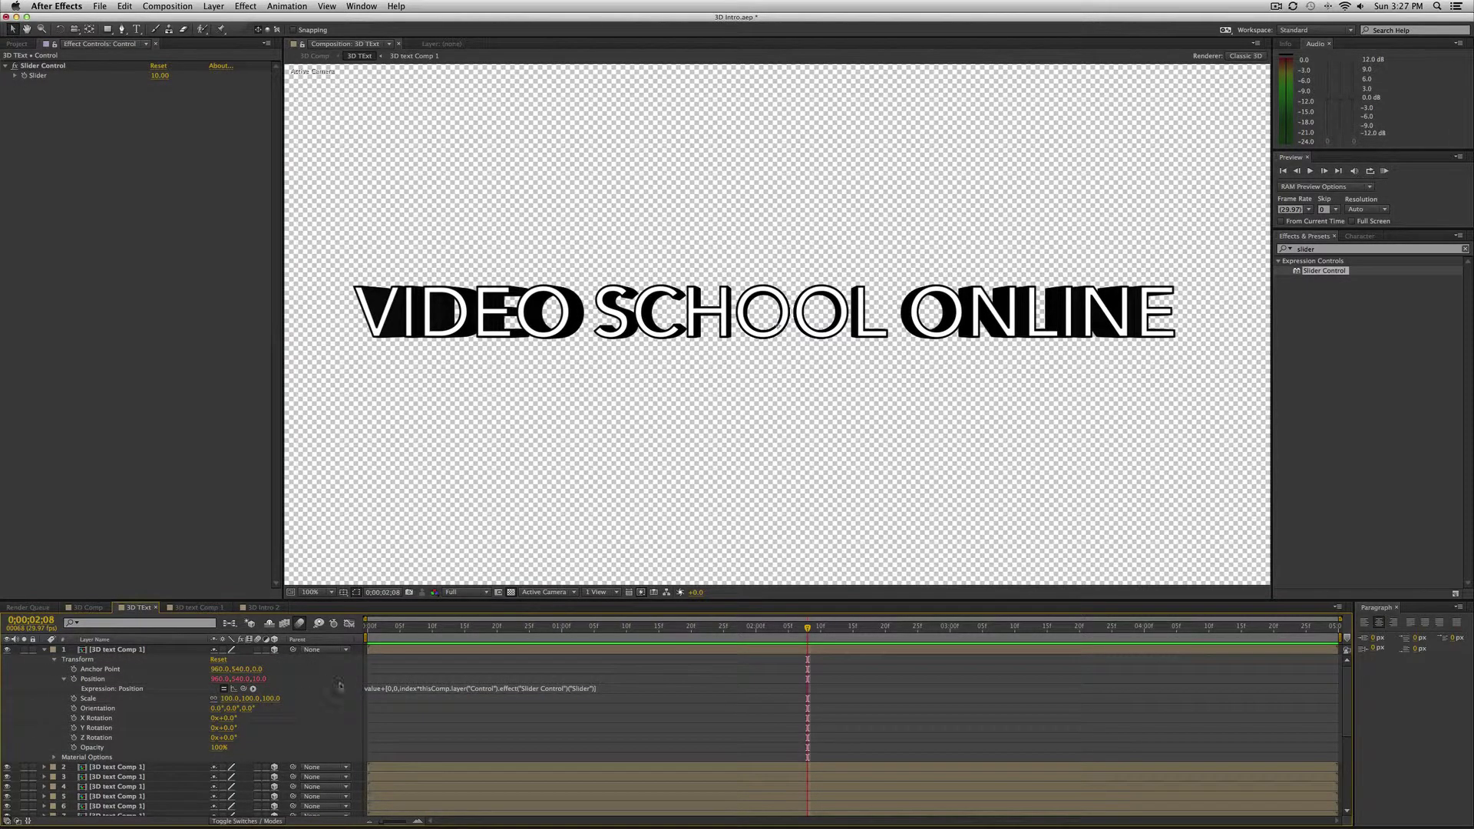
left_click(499, 692)
left_click(612, 688)
key("Return")
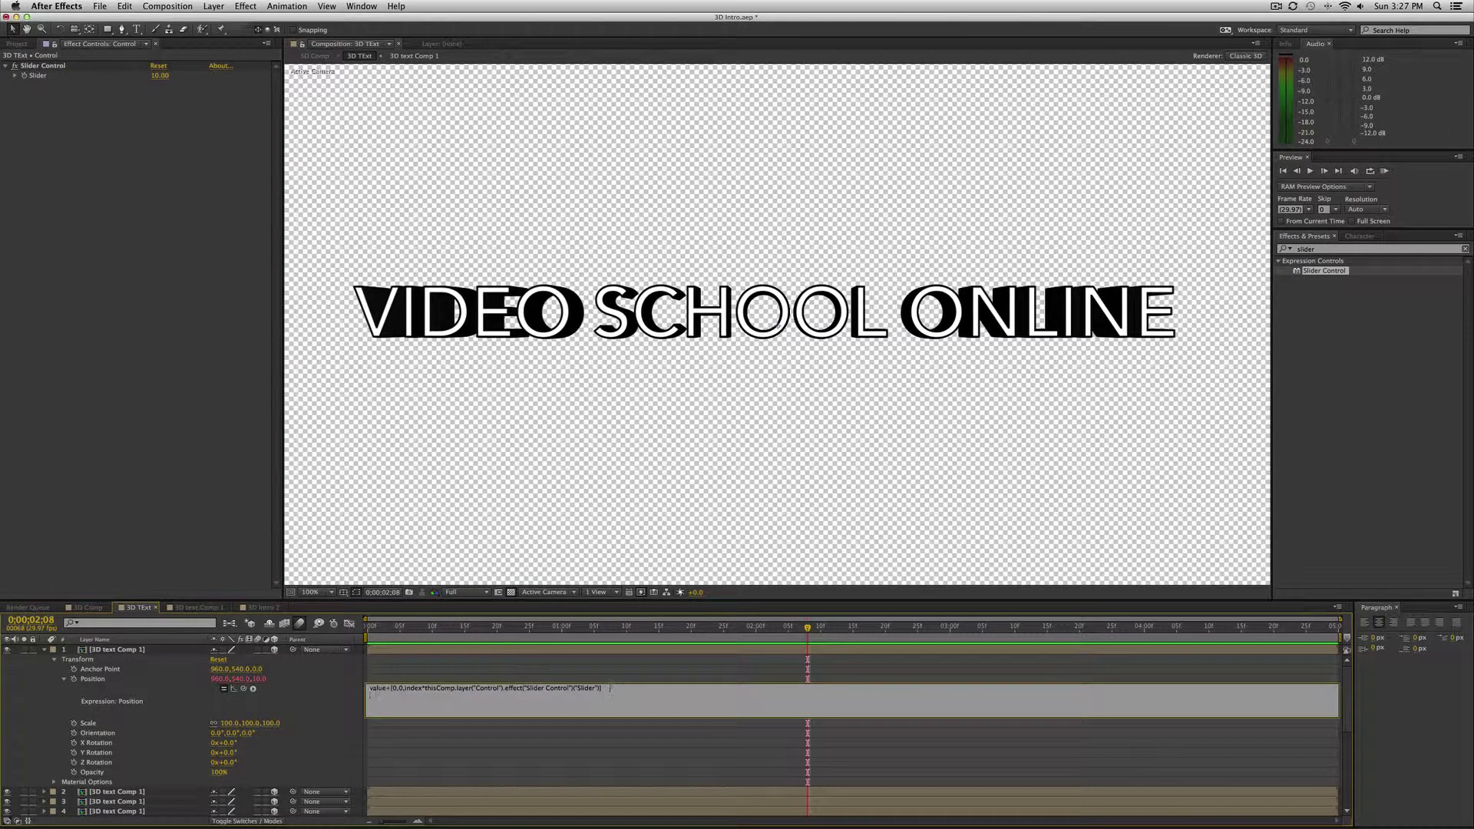
key("super+a")
key("super+c")
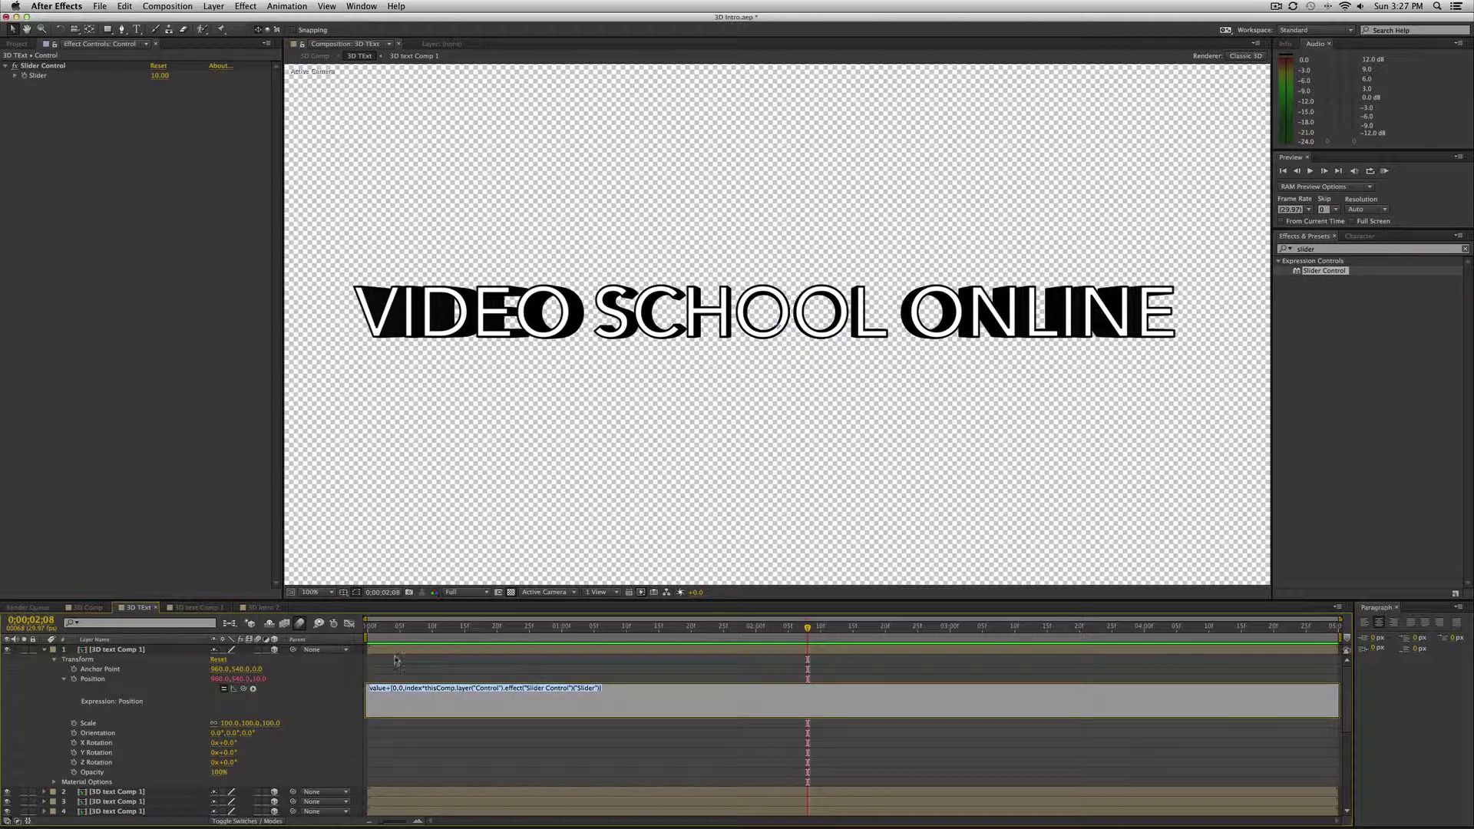
left_click(264, 608)
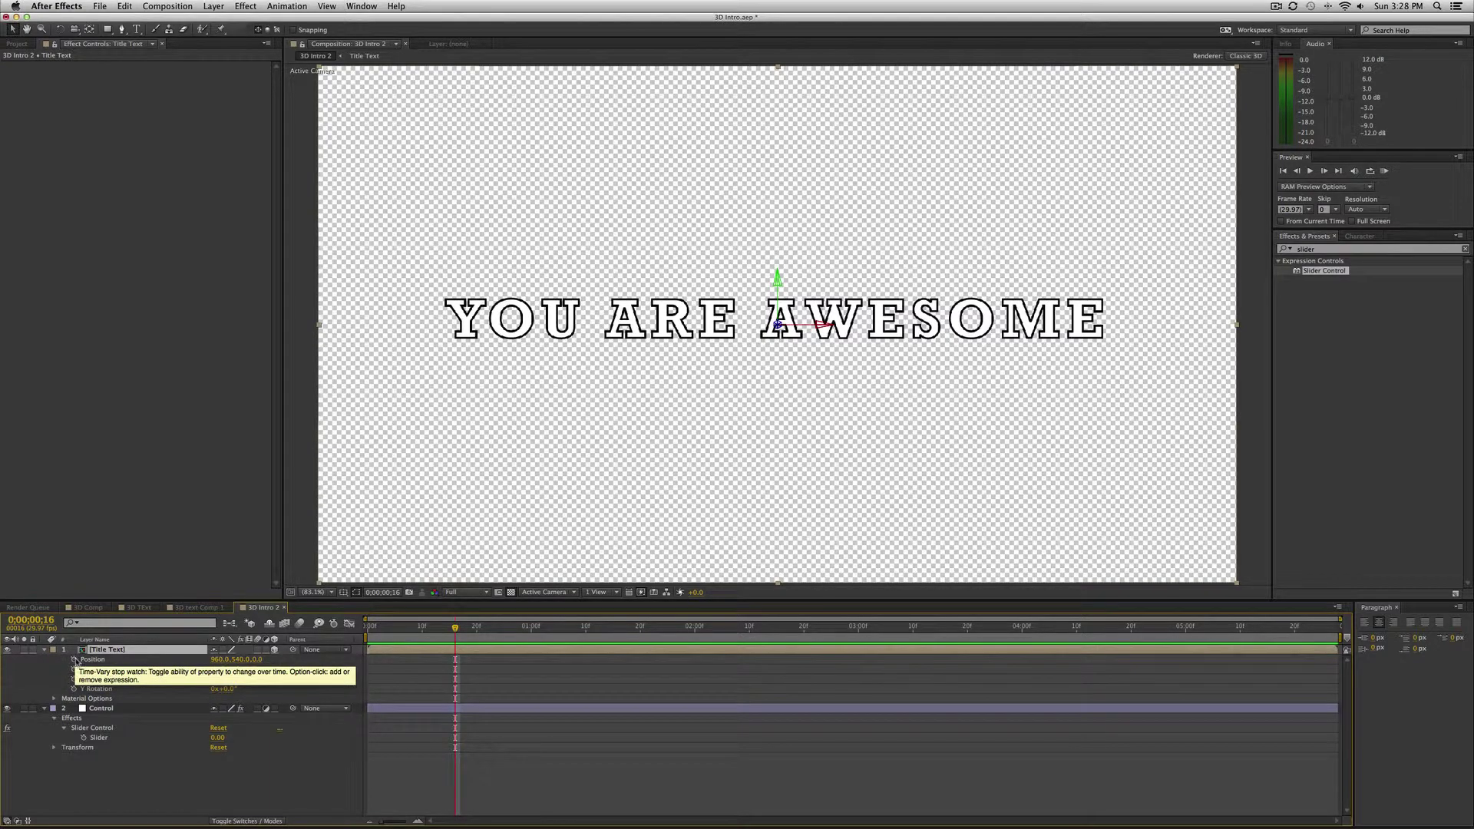
Step: Give Title Text's Position the expression value+[0,0,index*Control Slider], pick-whipped to the Control layer's Slider
left_click(75, 660, "alt")
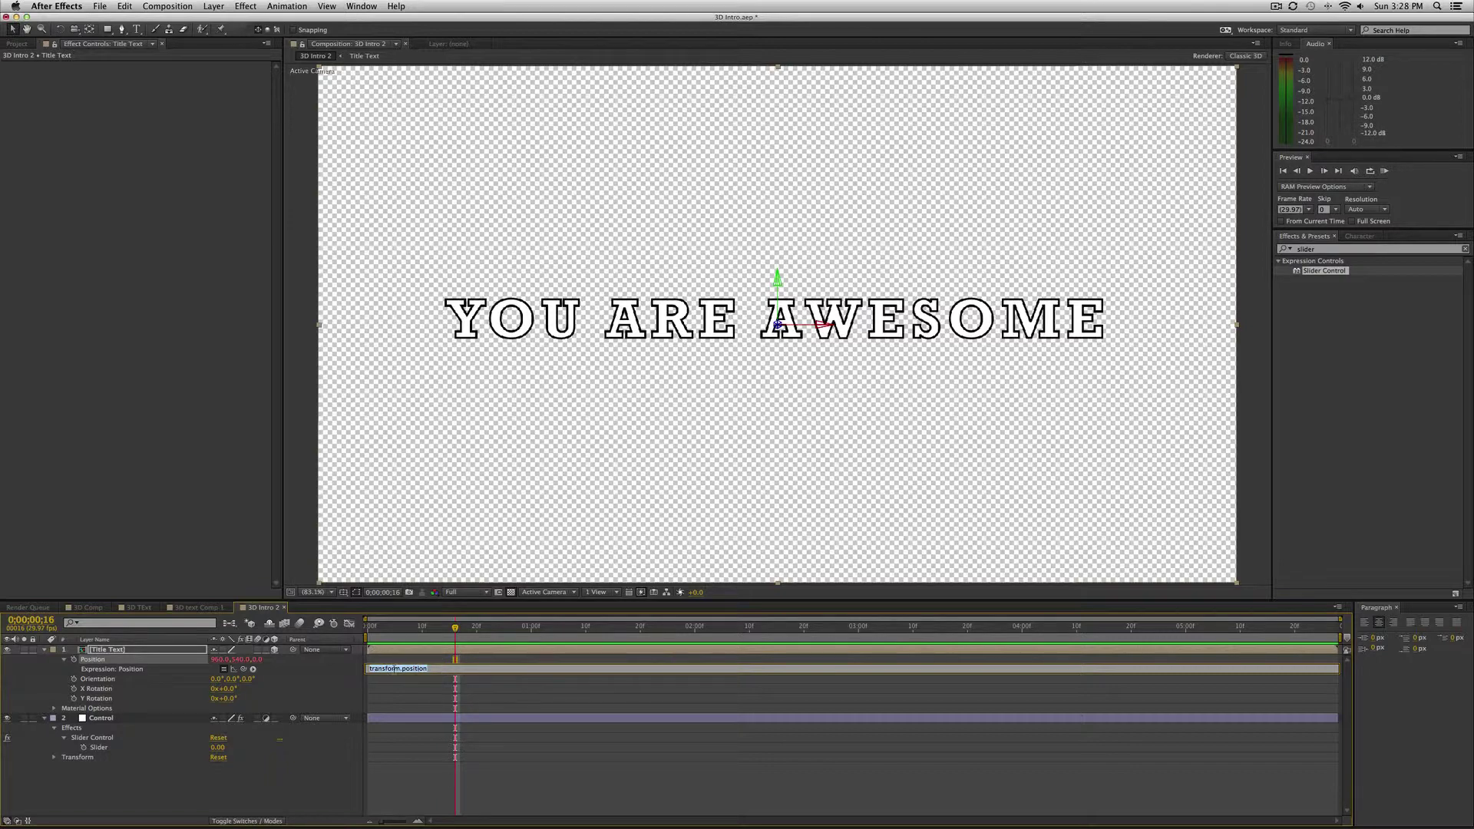
key("super+v")
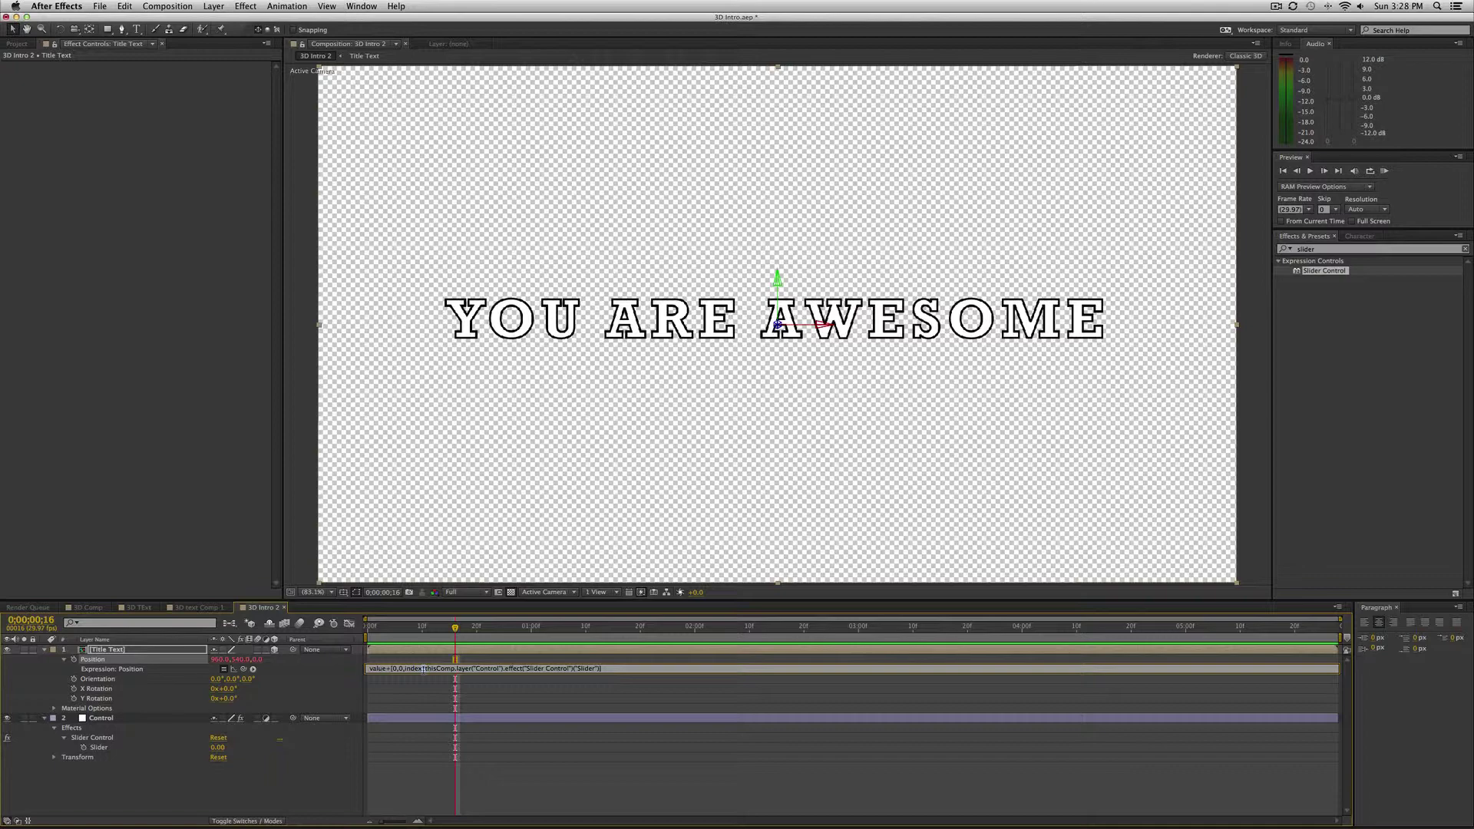
type("*")
key("super+a")
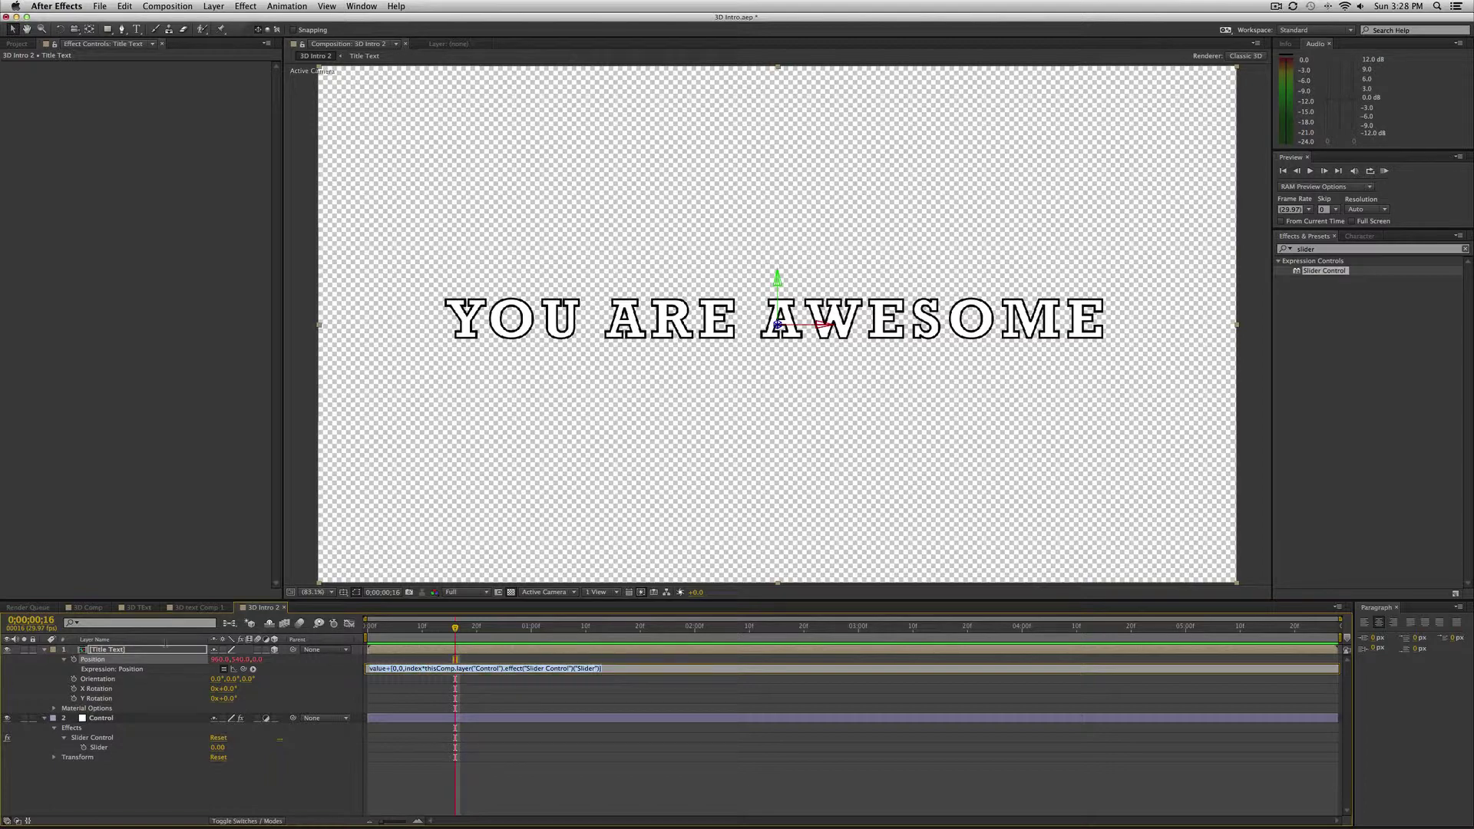
type("value+[0,0,index*")
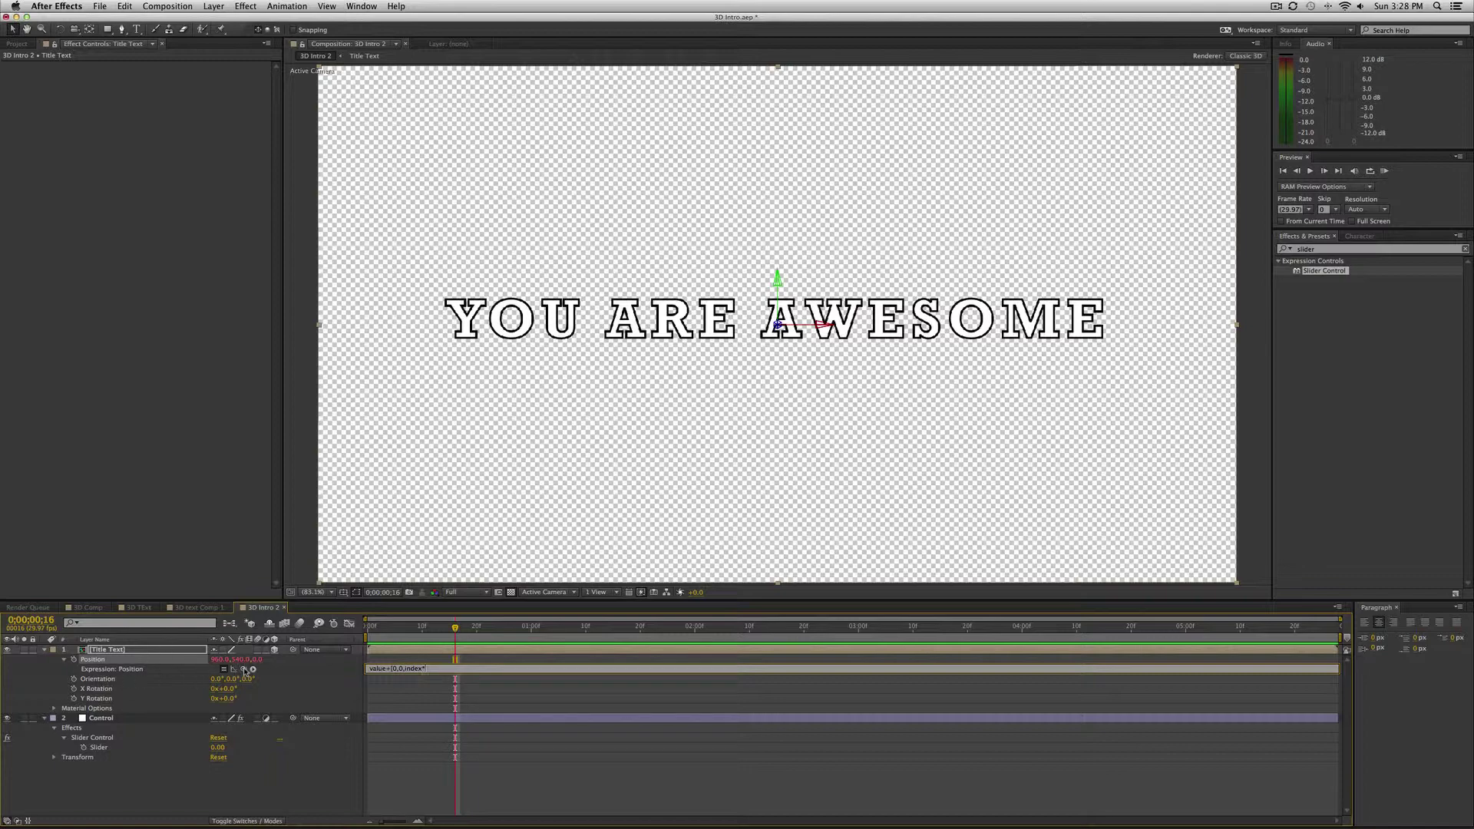
mouse_move(244, 671)
left_mouse_down()
mouse_move(85, 694)
mouse_move(95, 755)
mouse_move(121, 756)
mouse_move(104, 750)
left_mouse_up()
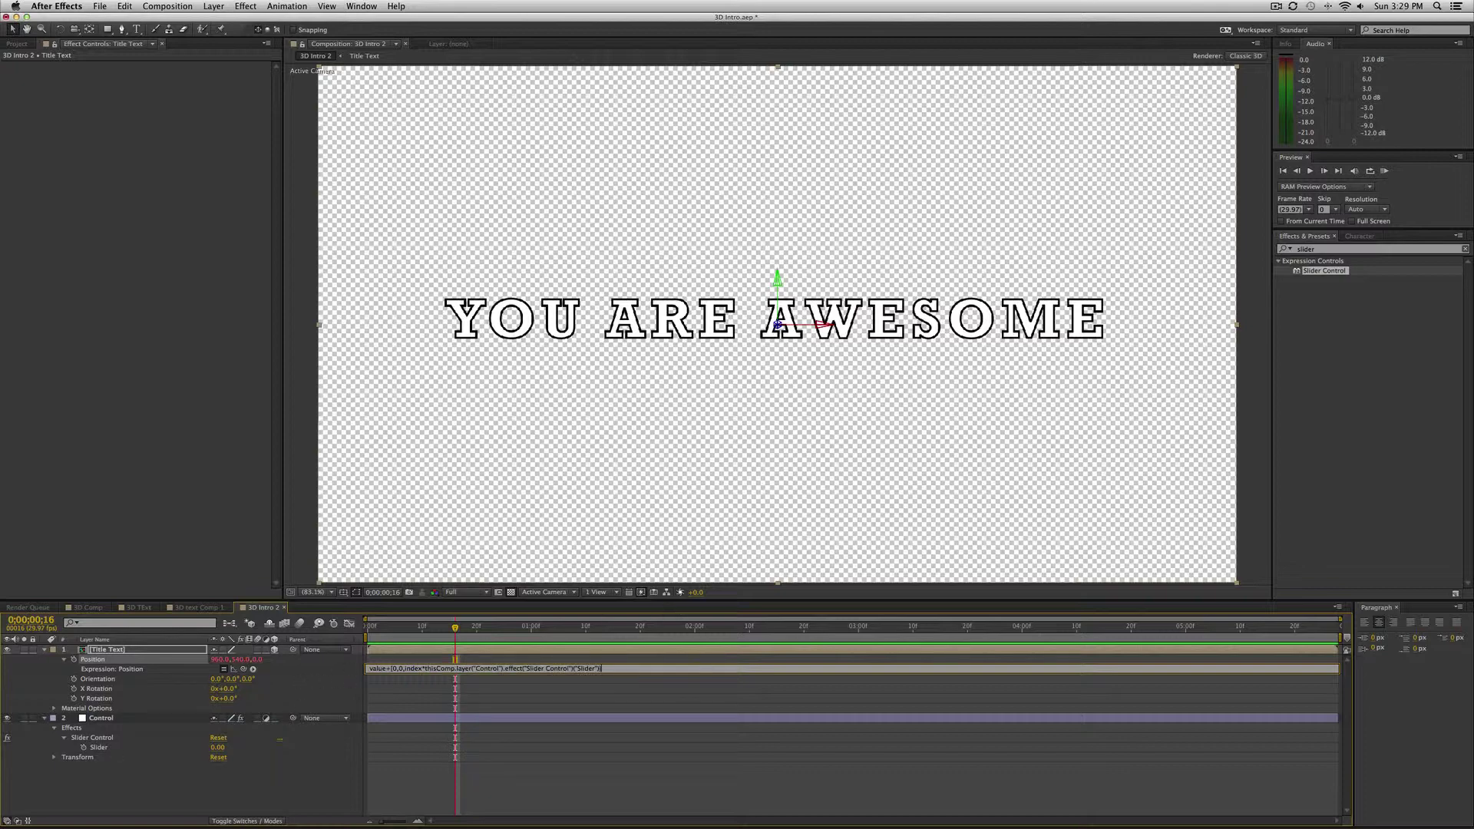
key("Return")
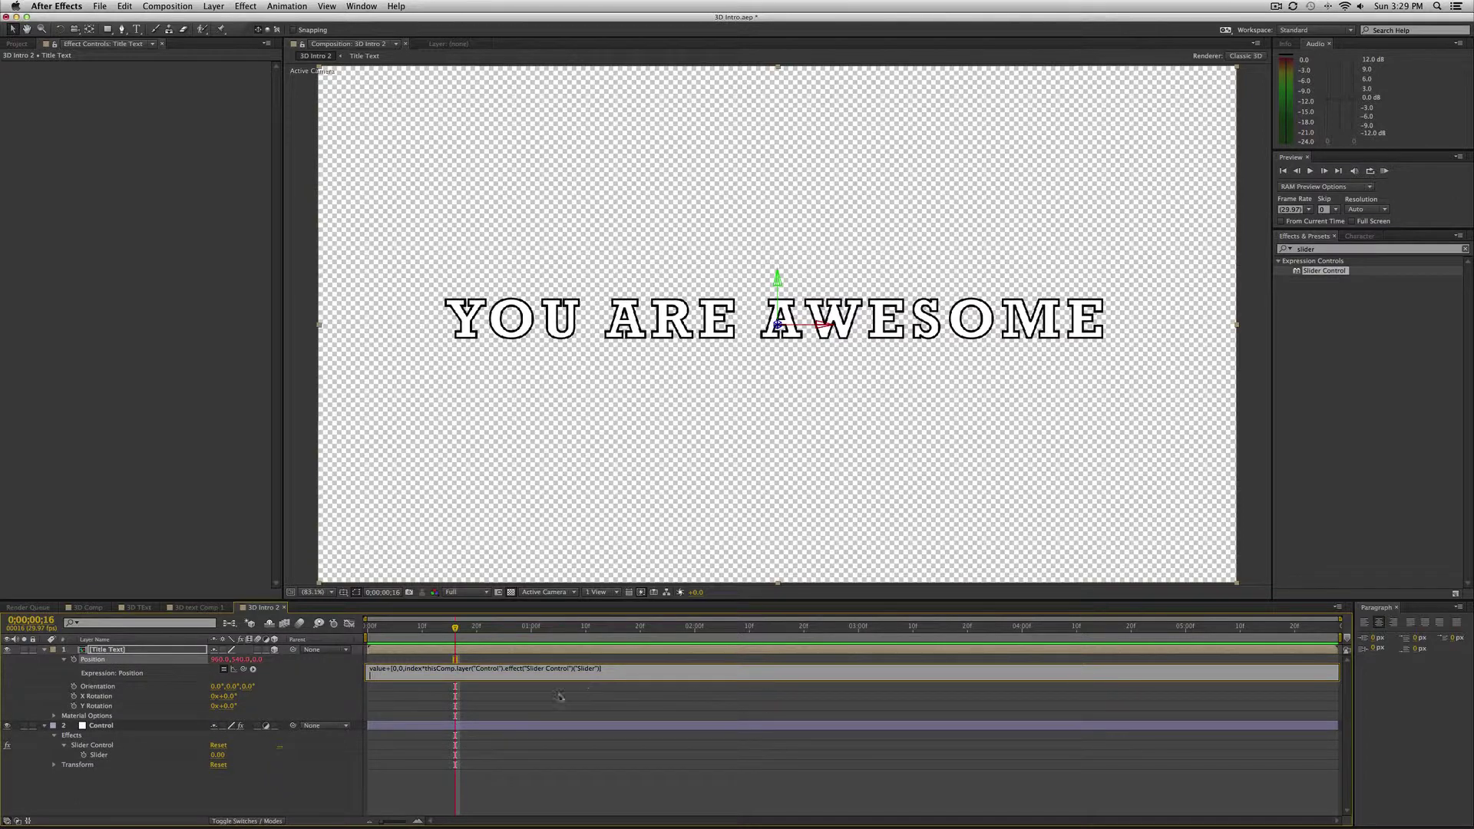
left_click(668, 695)
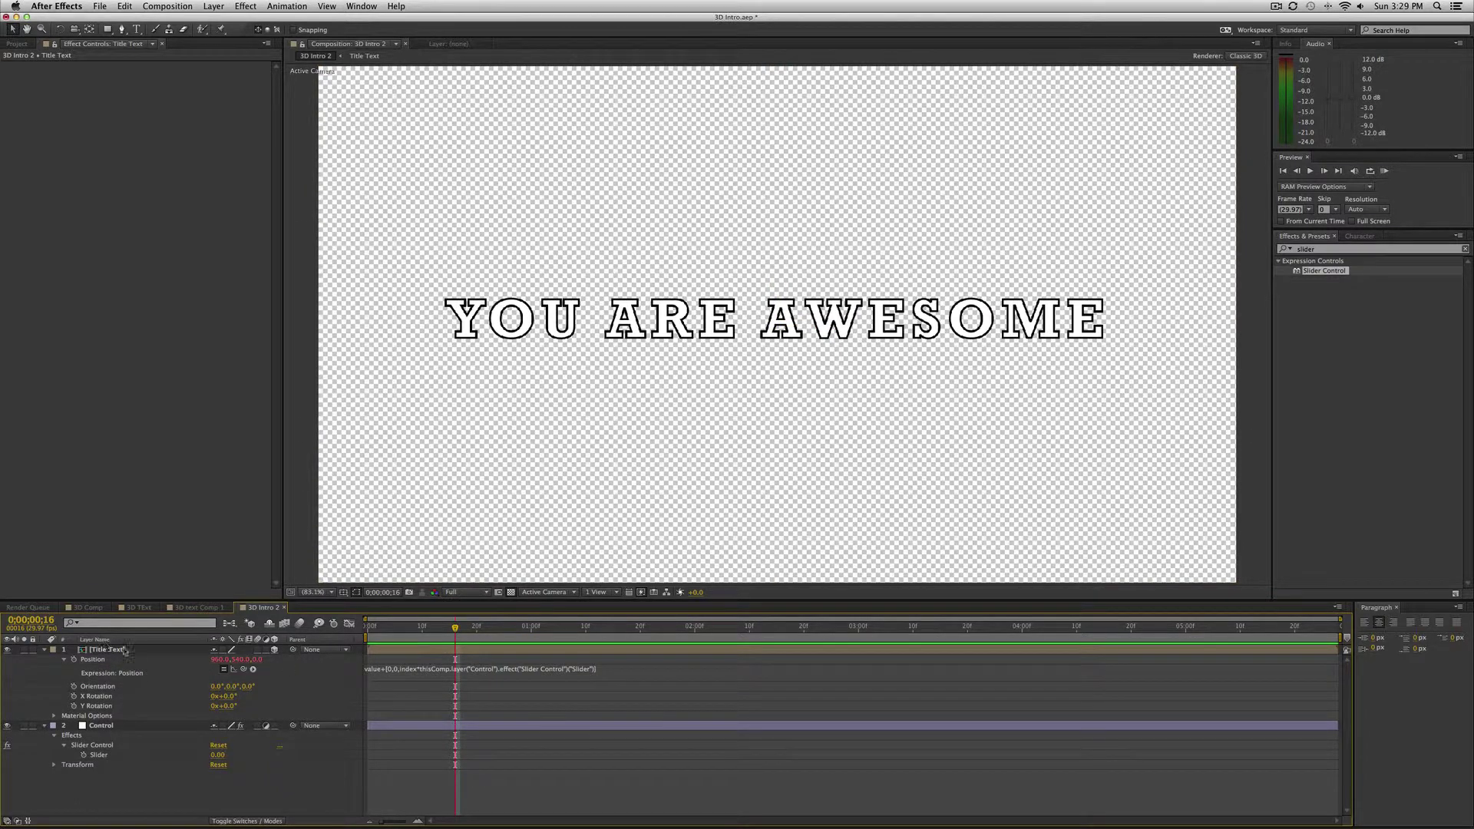
left_click(115, 727)
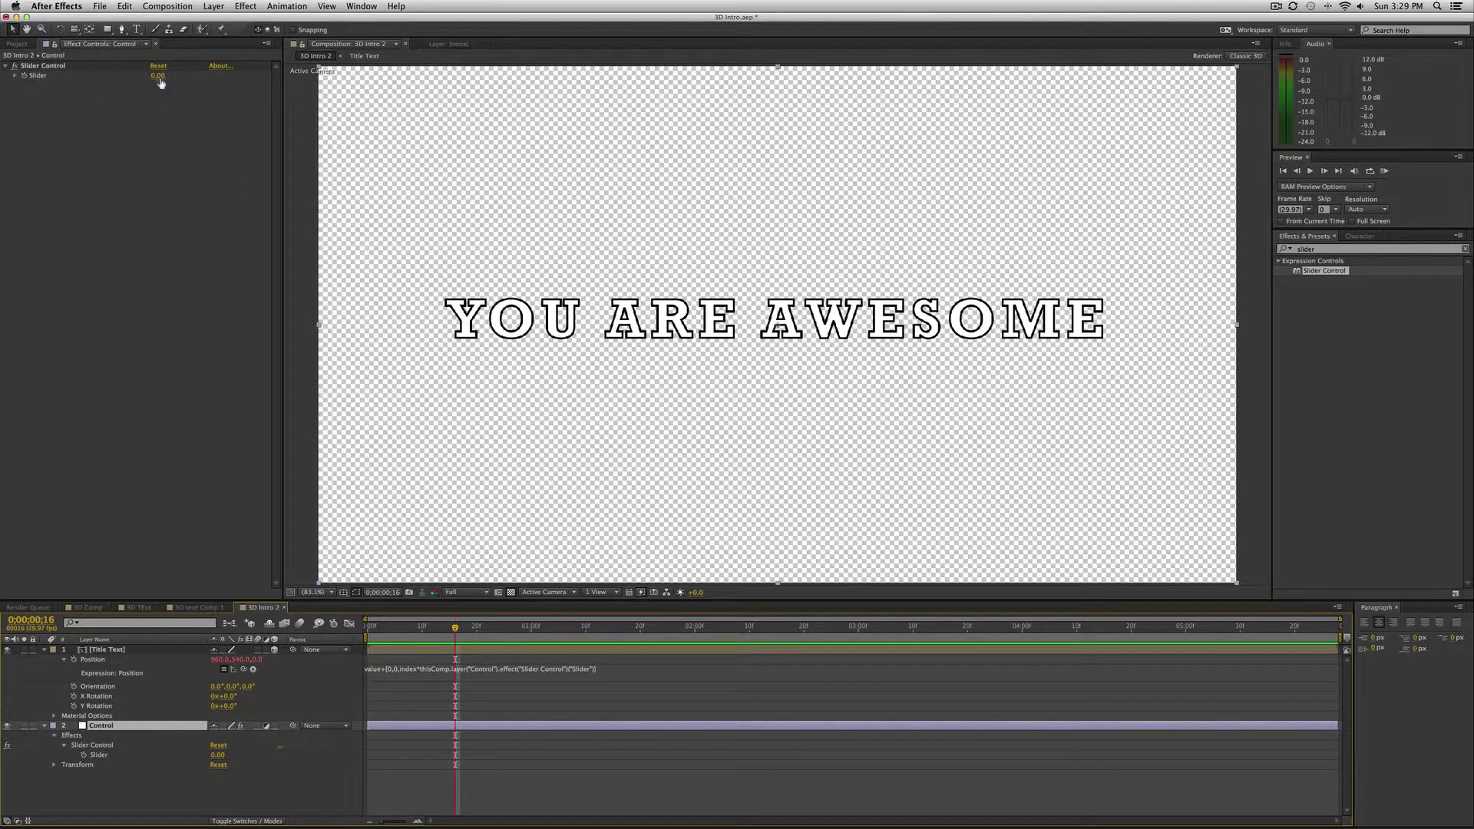
left_click_drag(161, 80, 437, 144)
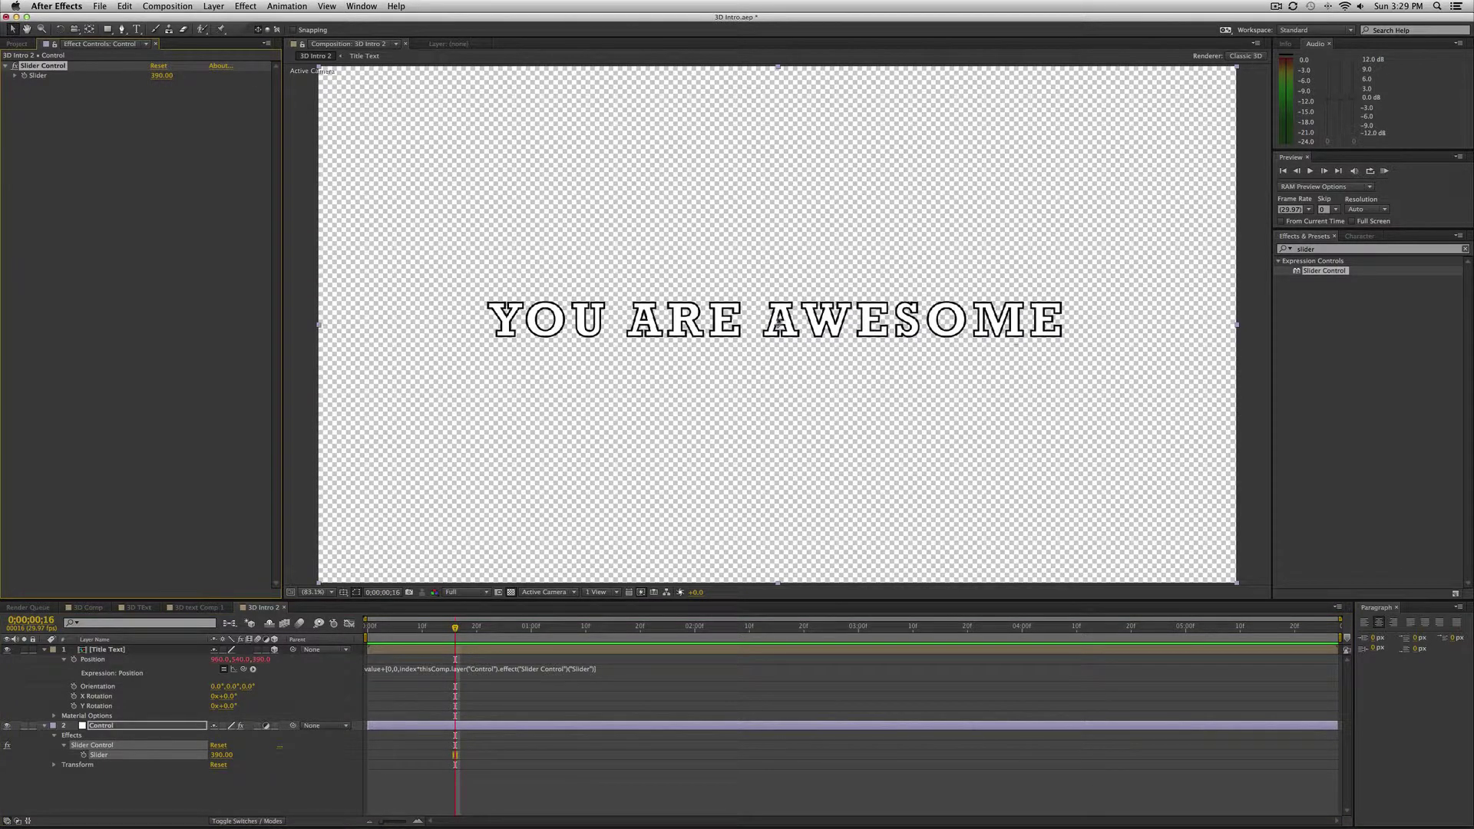
key("super+z")
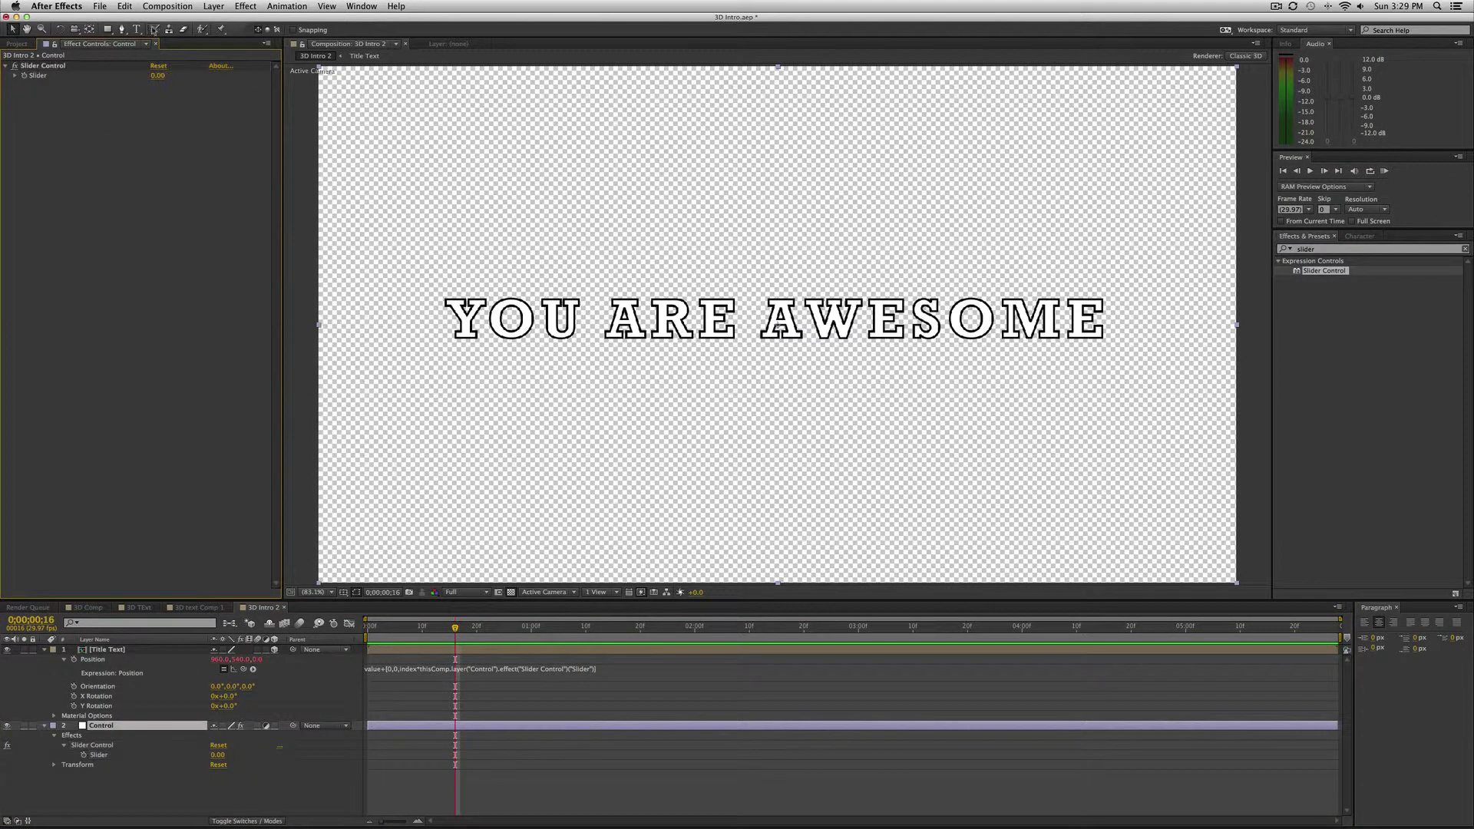
left_click(170, 649)
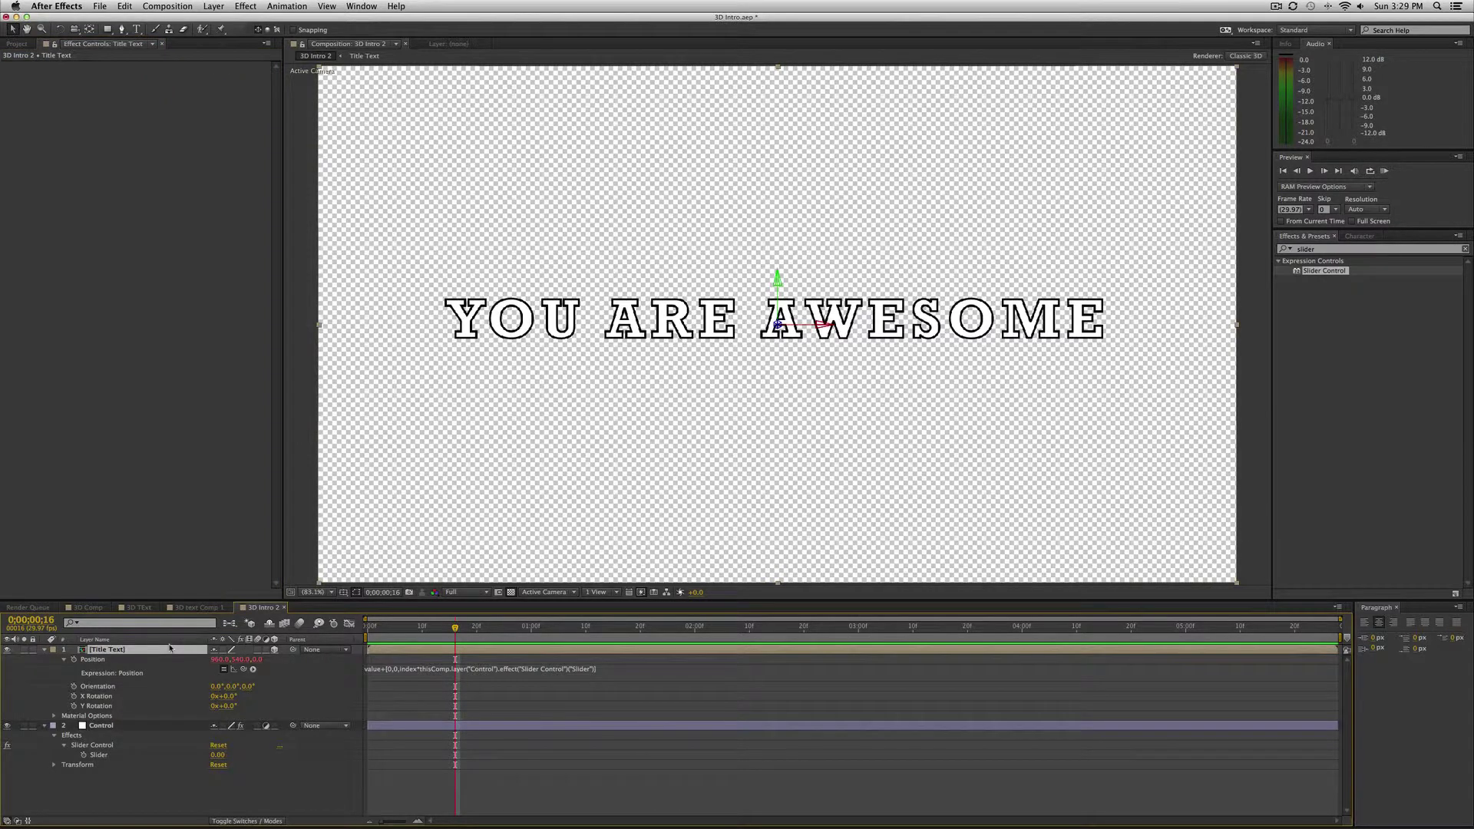
key("super+d")
key("super+d")
key("super+d")
key("super+d")
key("super+d")
key("super+d")
key("super+d")
key("super+d")
key("super+d")
key("super+d")
key("super+d")
key("super+d")
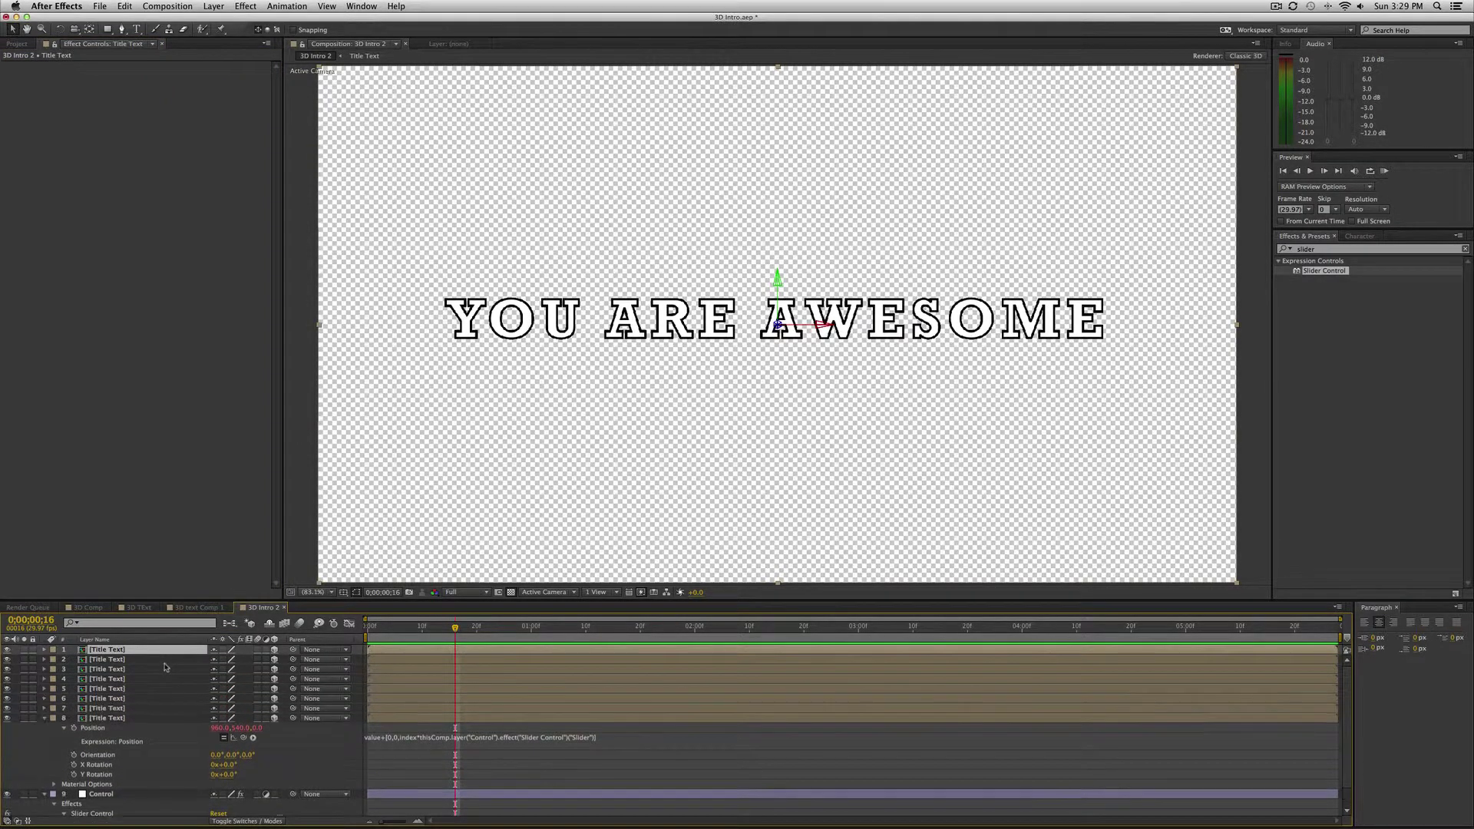
key("super+d")
key("super+d")
key("super+d")
key("super+d")
key("super+d")
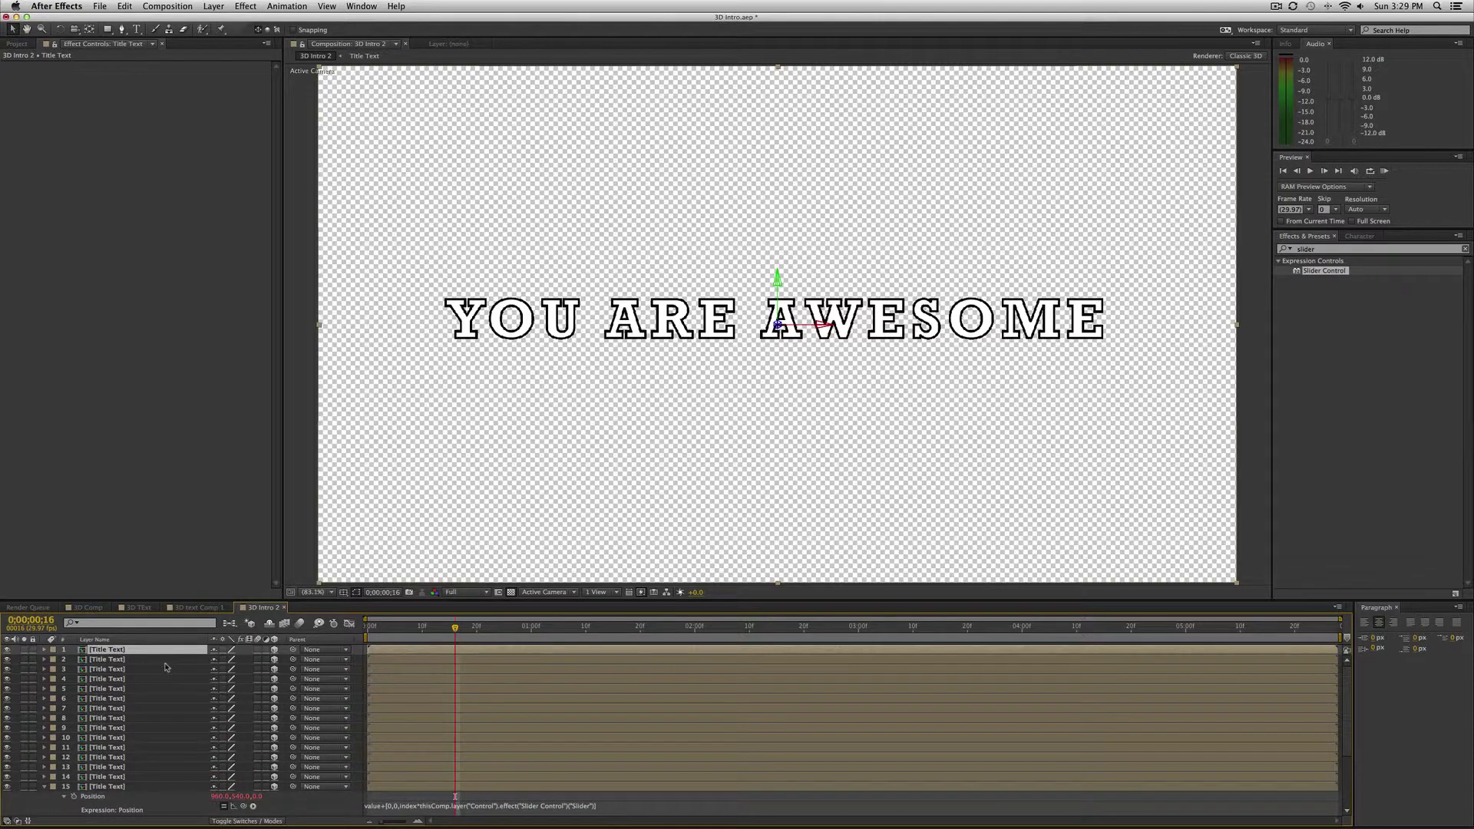
scroll(165, 668, "down", 5)
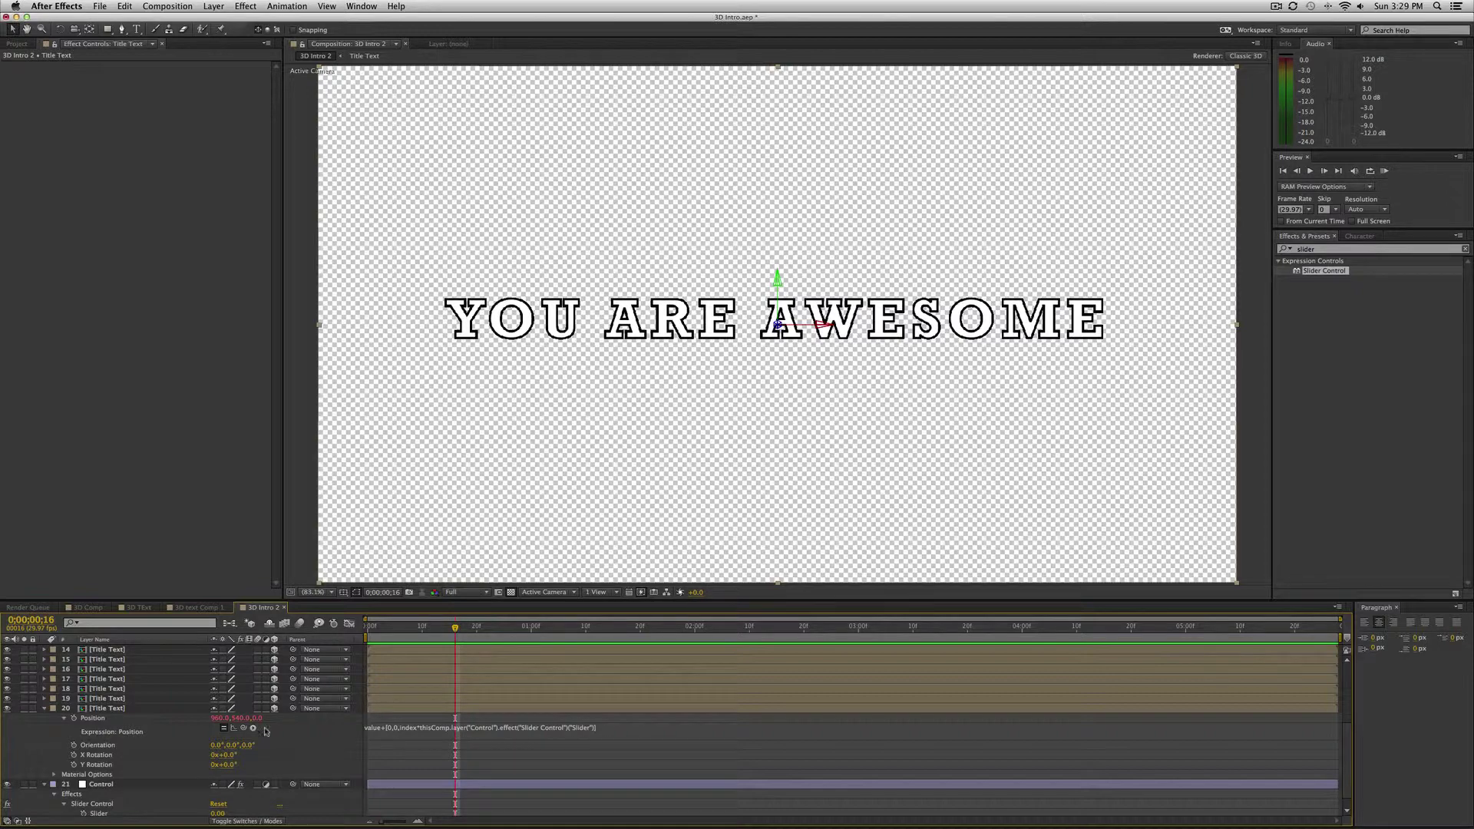
scroll(465, 757, "down", 1)
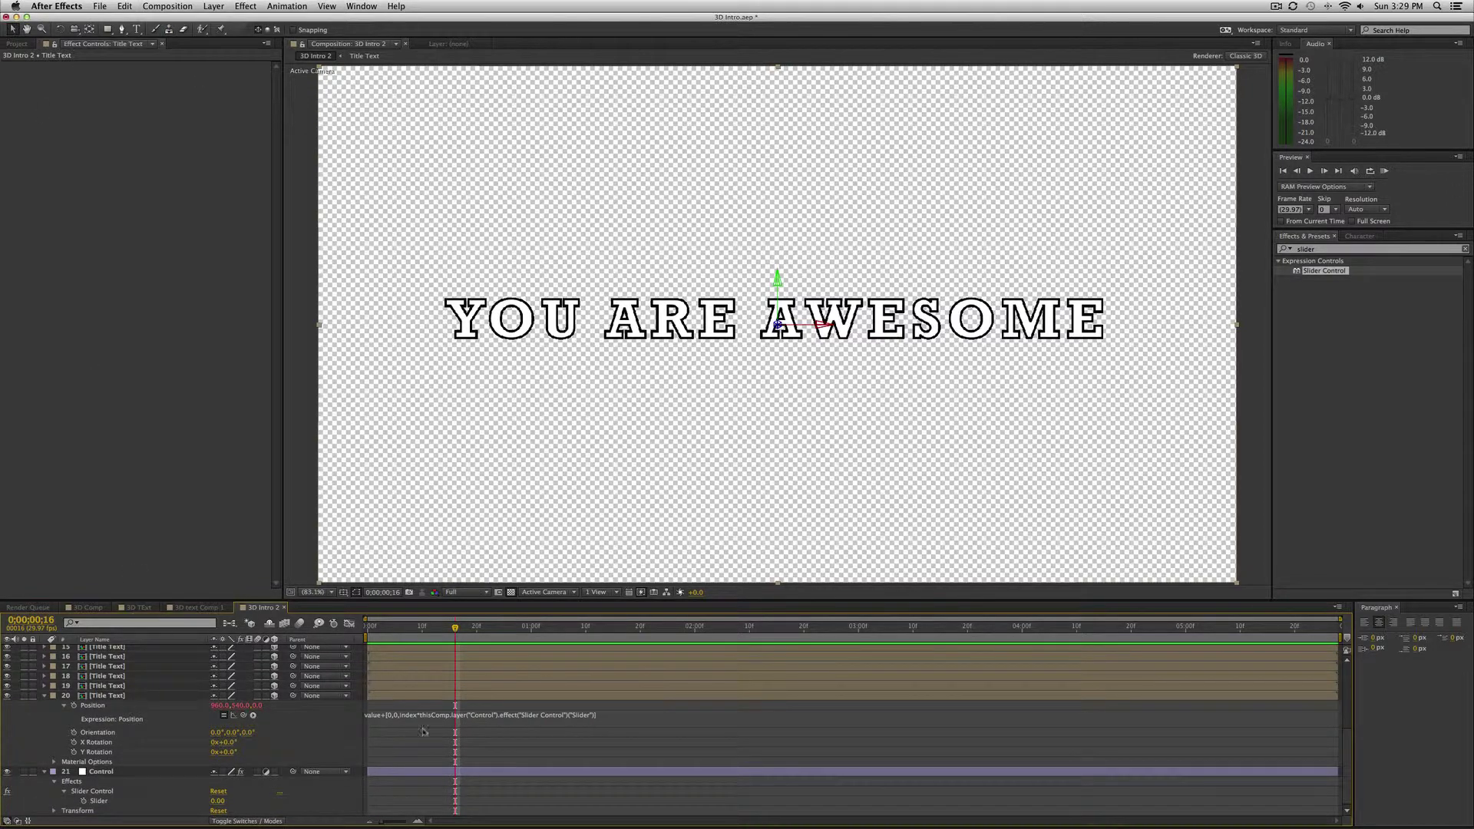
Step: Select the Control layer, test its Slider, then enter a value of 10
left_click(441, 770)
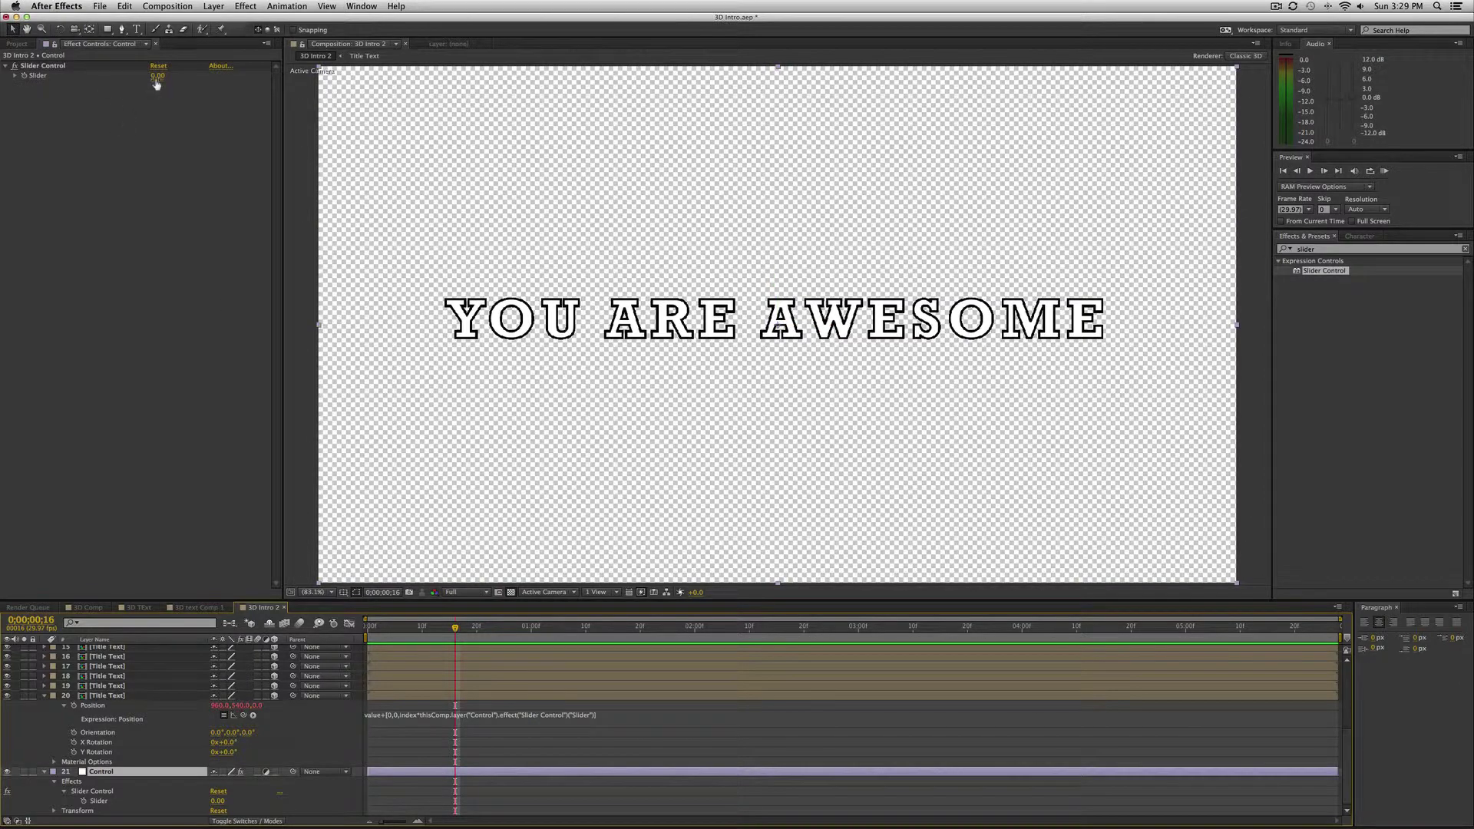
mouse_move(157, 76)
left_mouse_down()
mouse_move(179, 79)
mouse_move(161, 78)
left_mouse_up()
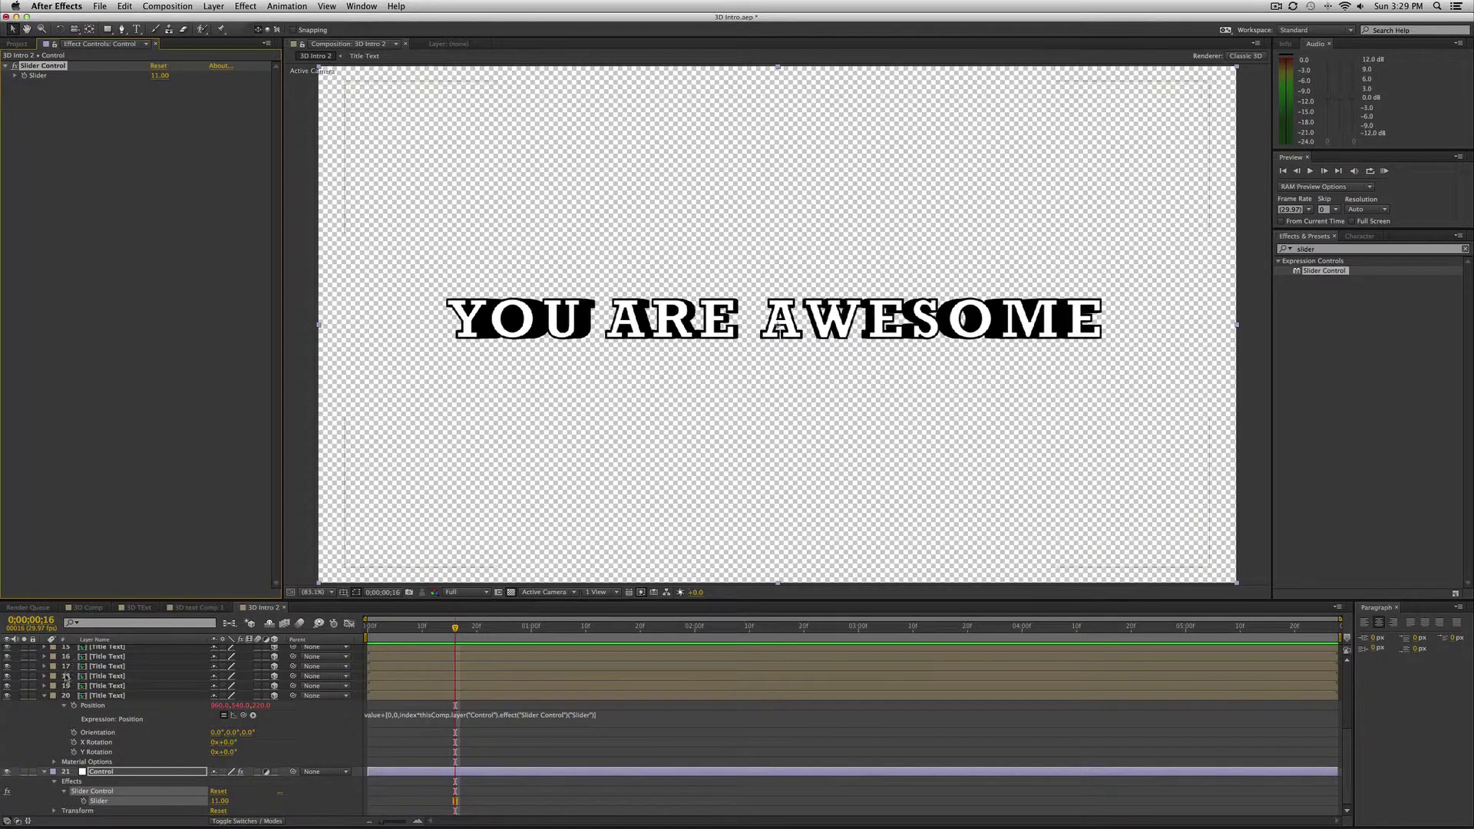
key("u")
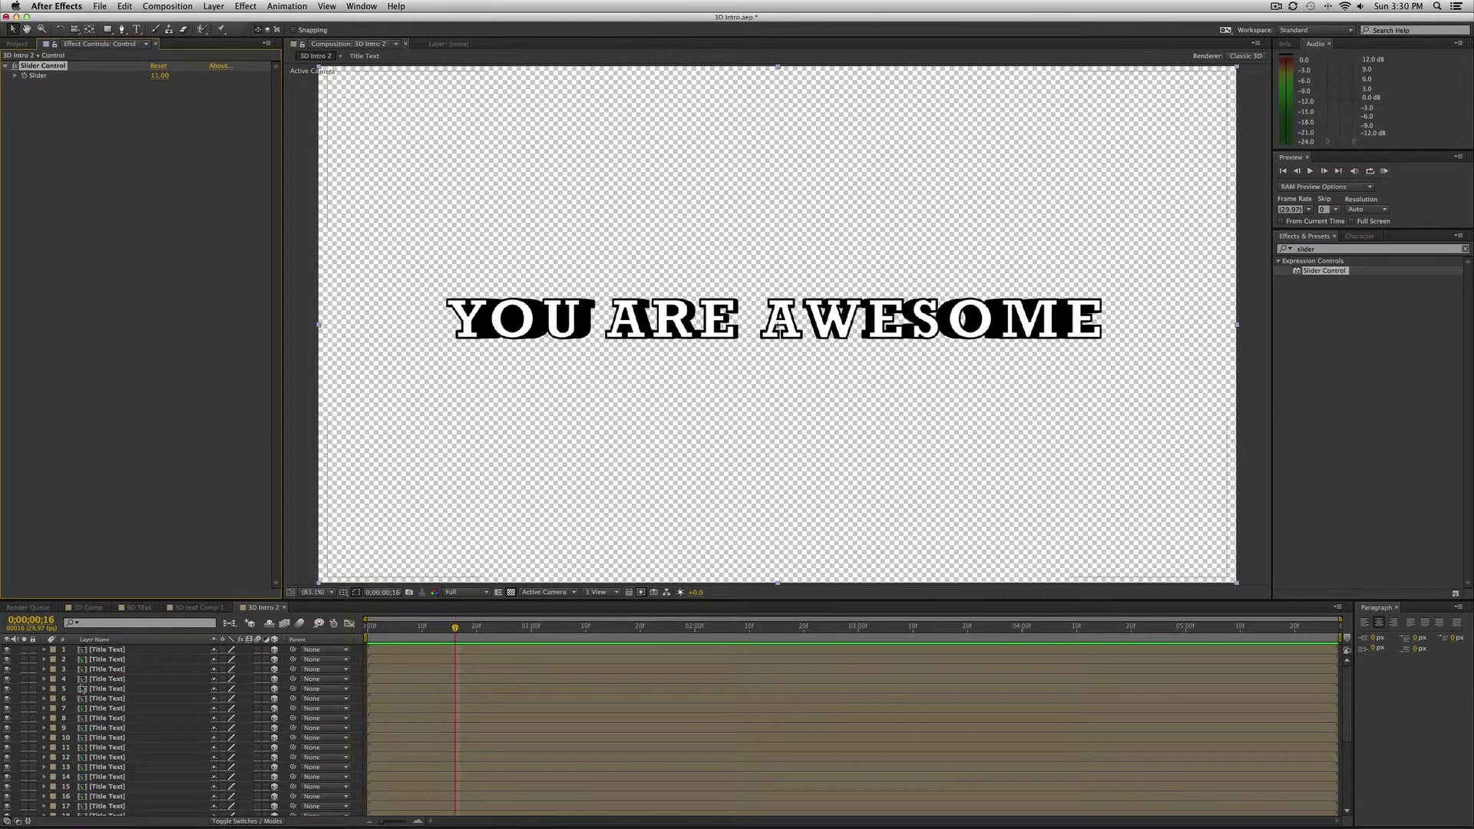
key("u")
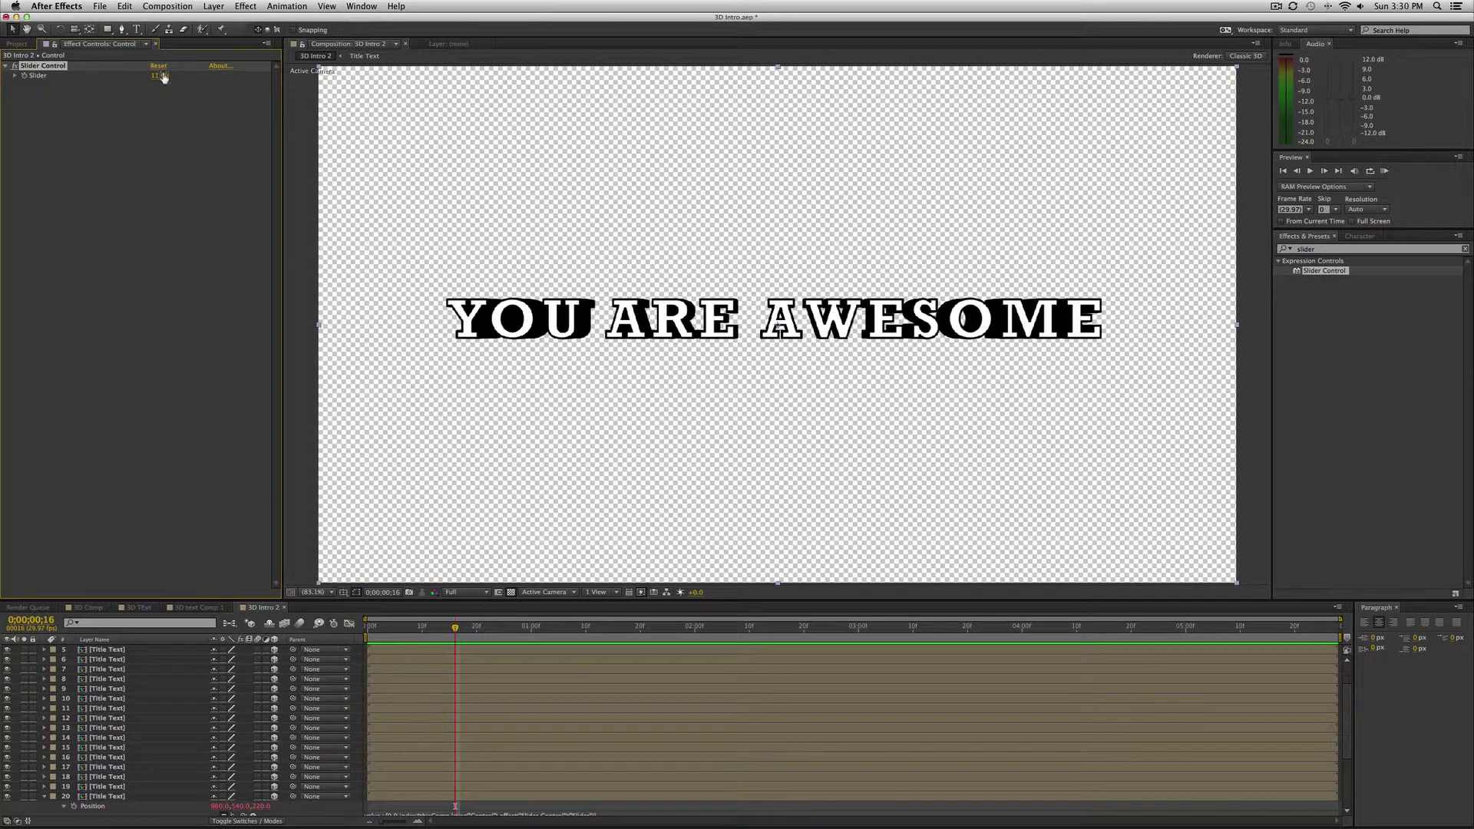
left_click(161, 76)
type("10")
key("Return")
Step: Reselect the Control layer, try a higher Slider value, then return it to 10
scroll(126, 651, "up", 2)
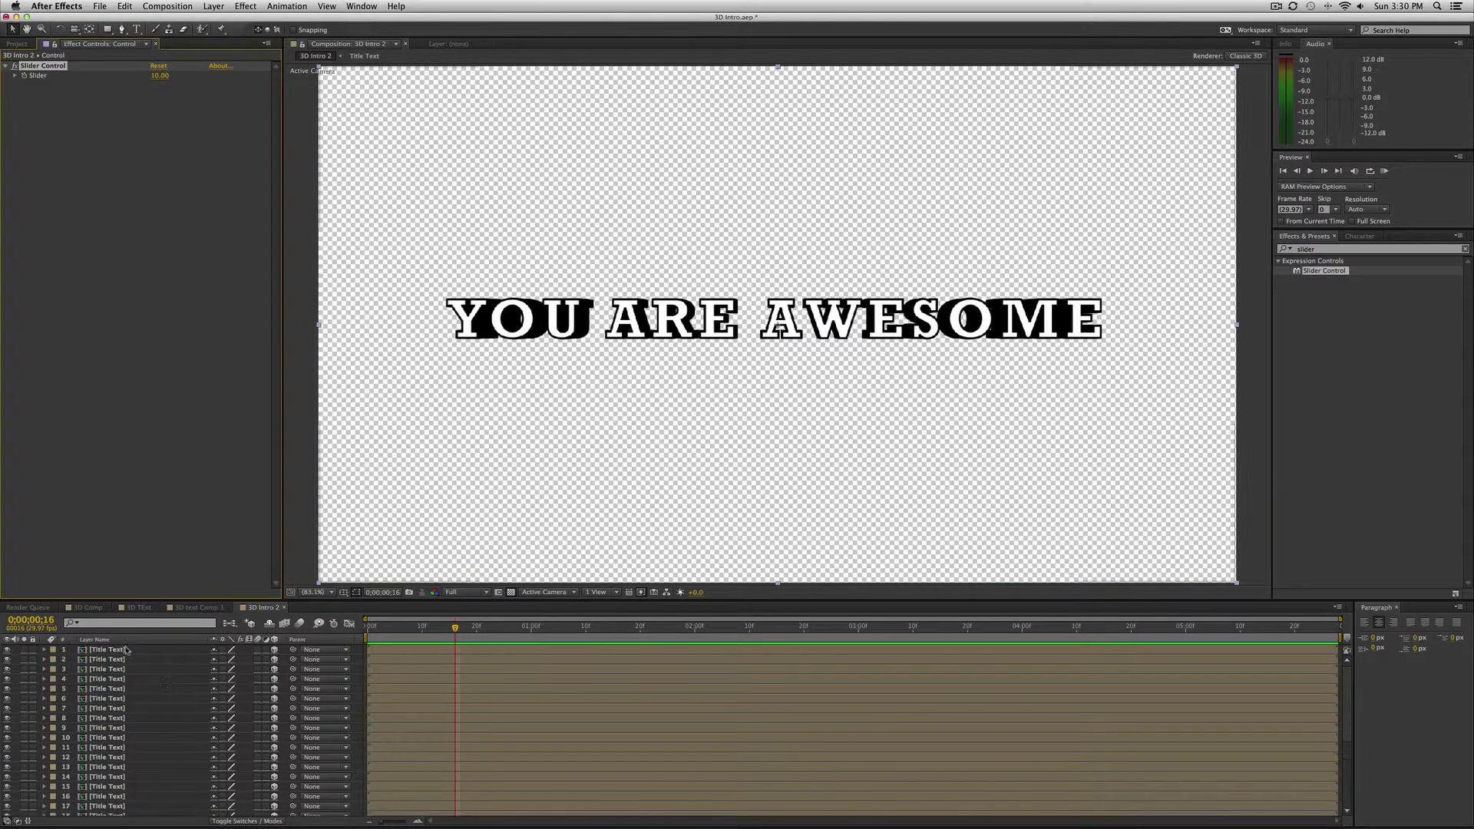
left_click(127, 651)
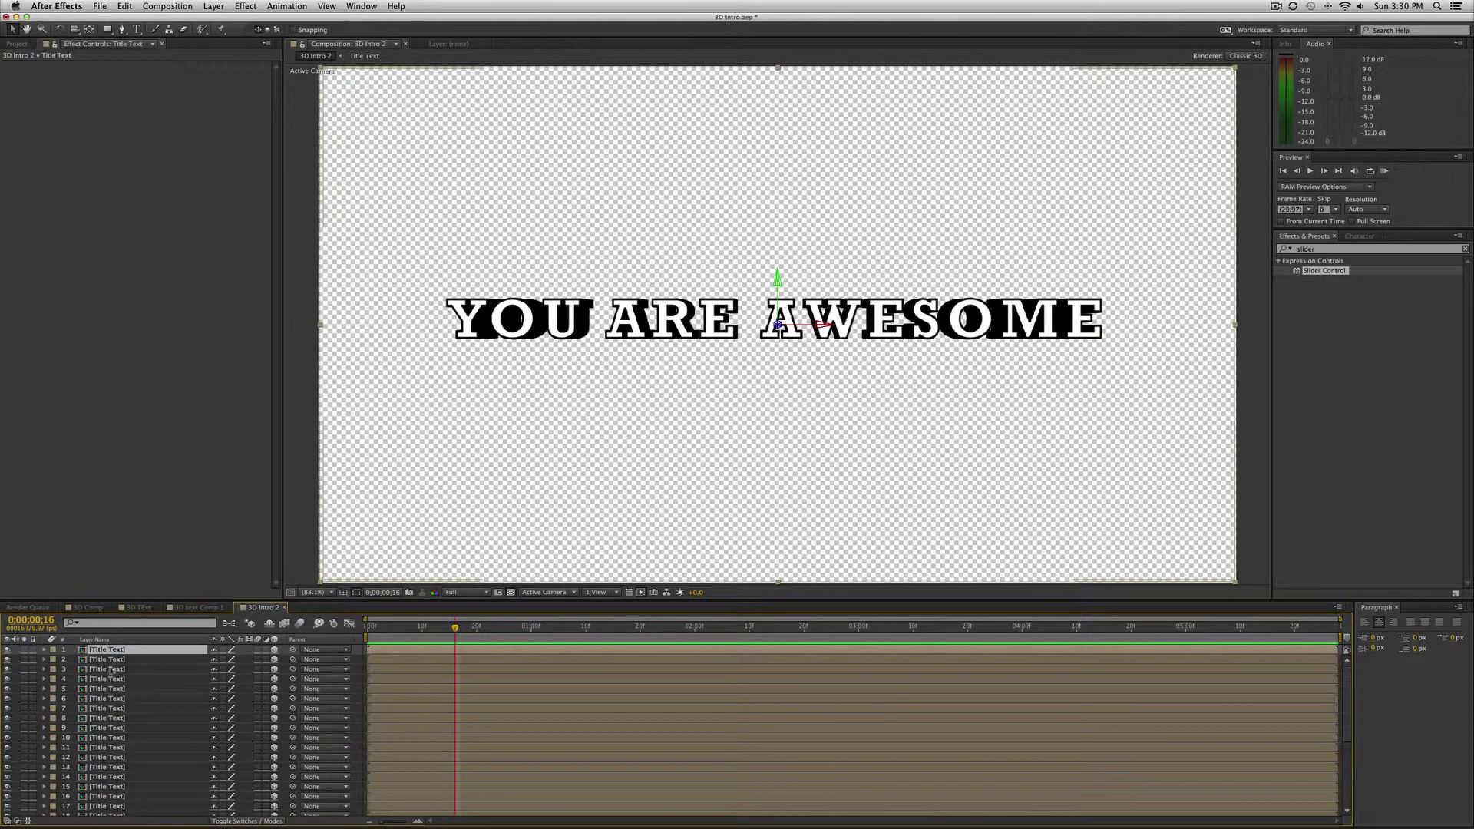
scroll(115, 722, "down", 3)
left_click(119, 773)
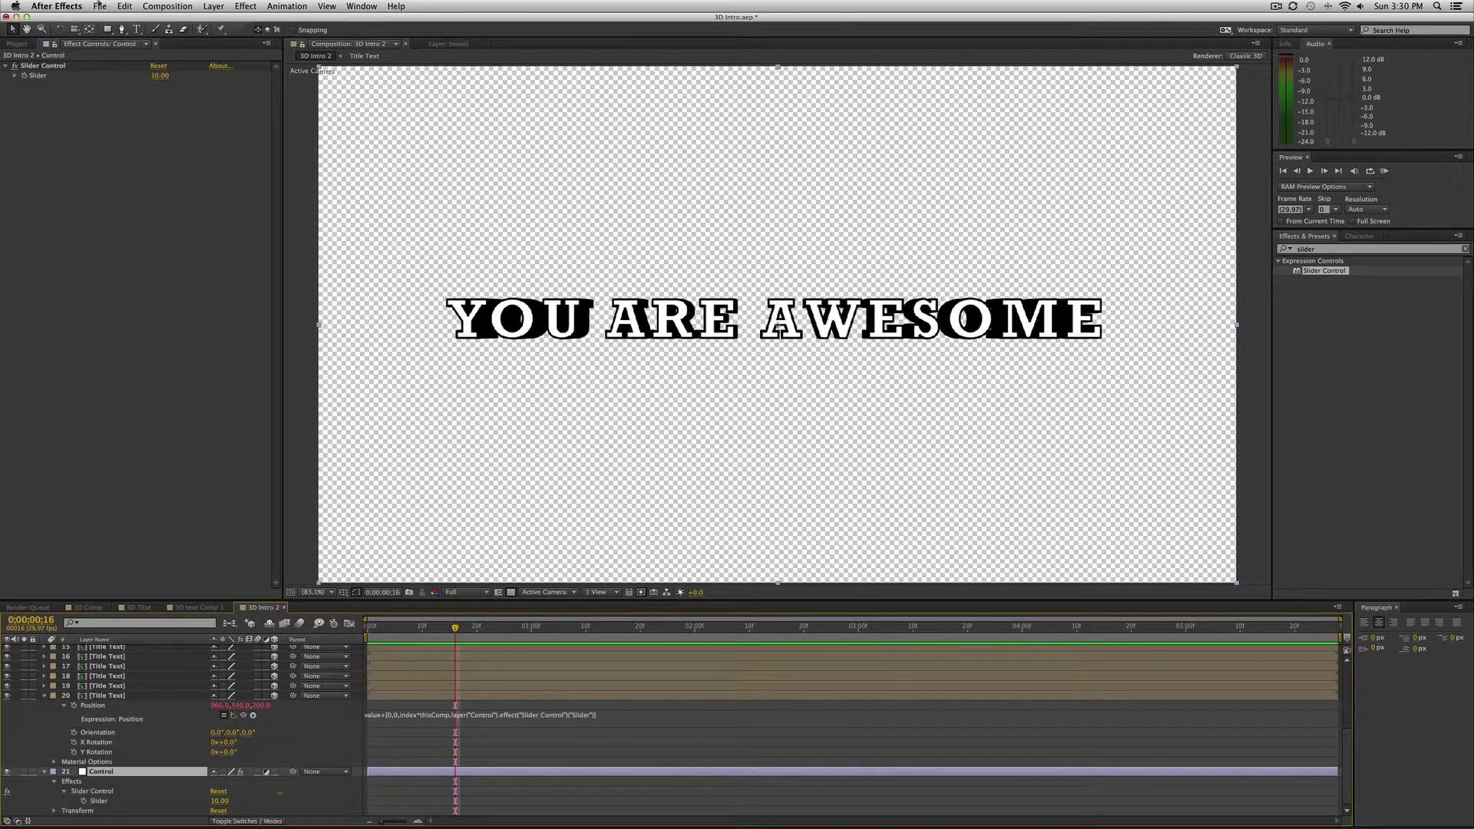
scroll(113, 720, "up", 5)
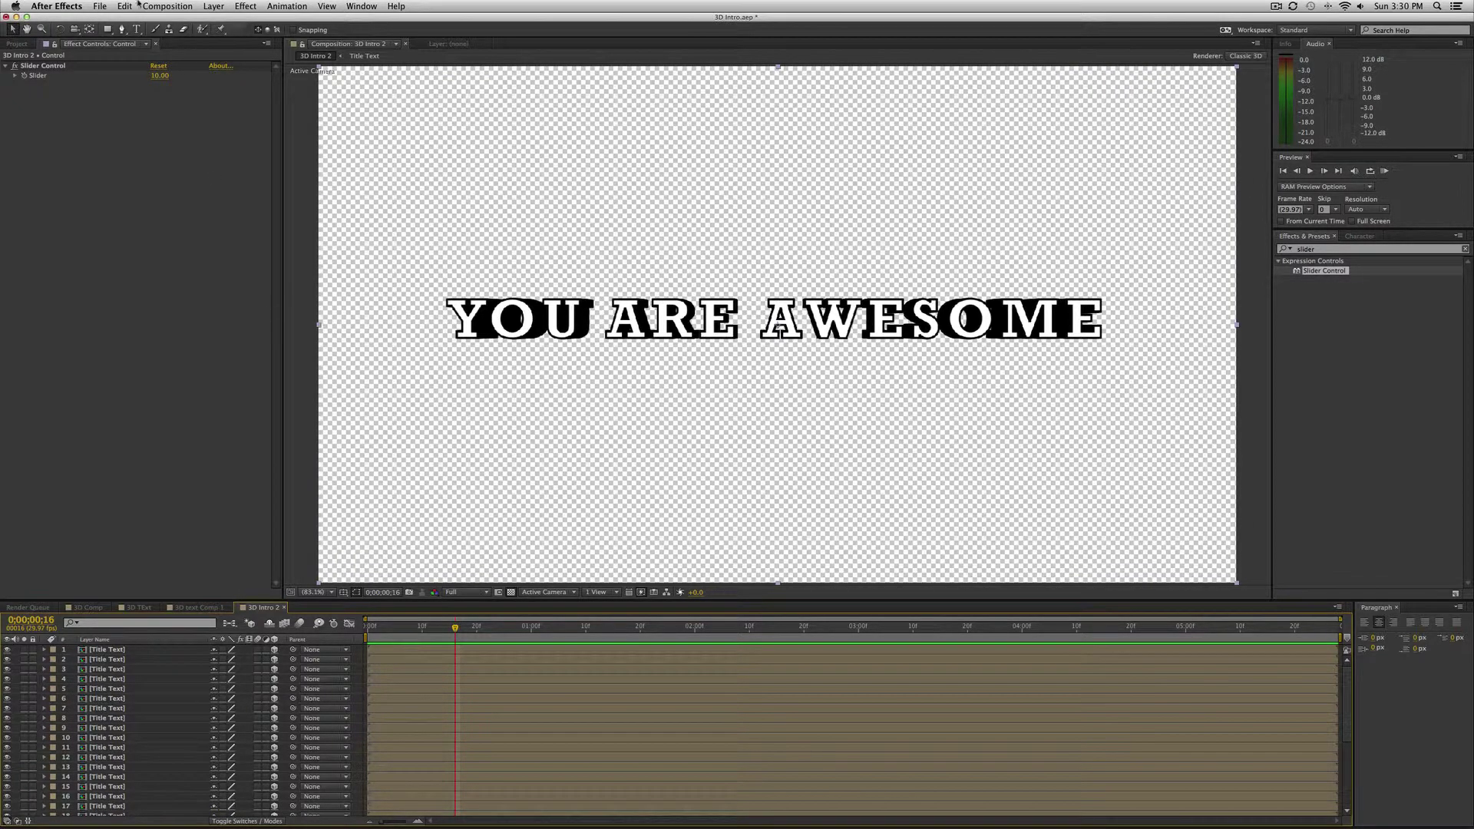
mouse_move(162, 76)
left_mouse_down()
mouse_move(196, 77)
mouse_move(164, 80)
left_mouse_up()
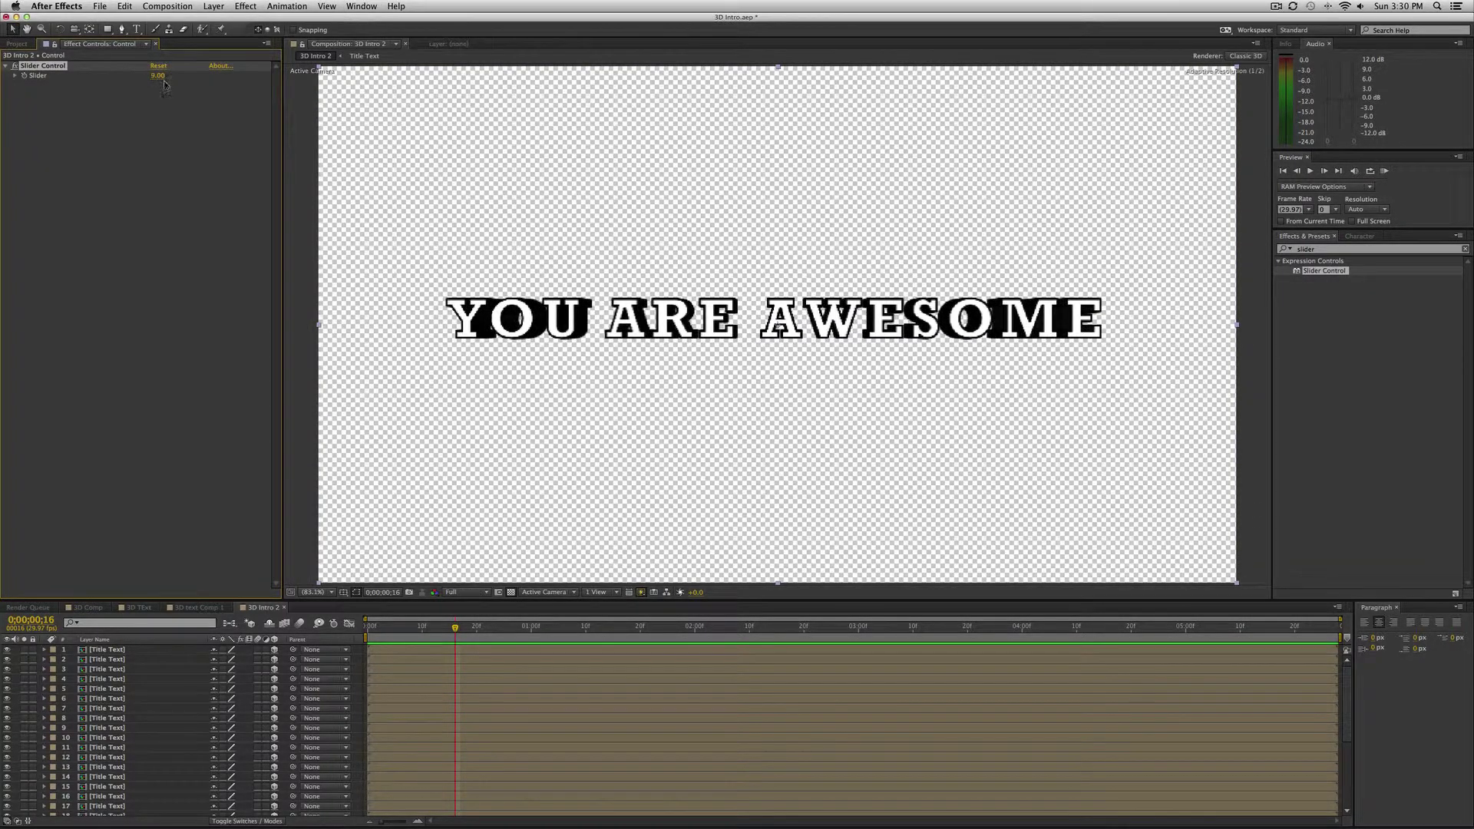
left_click(161, 75)
key("Return")
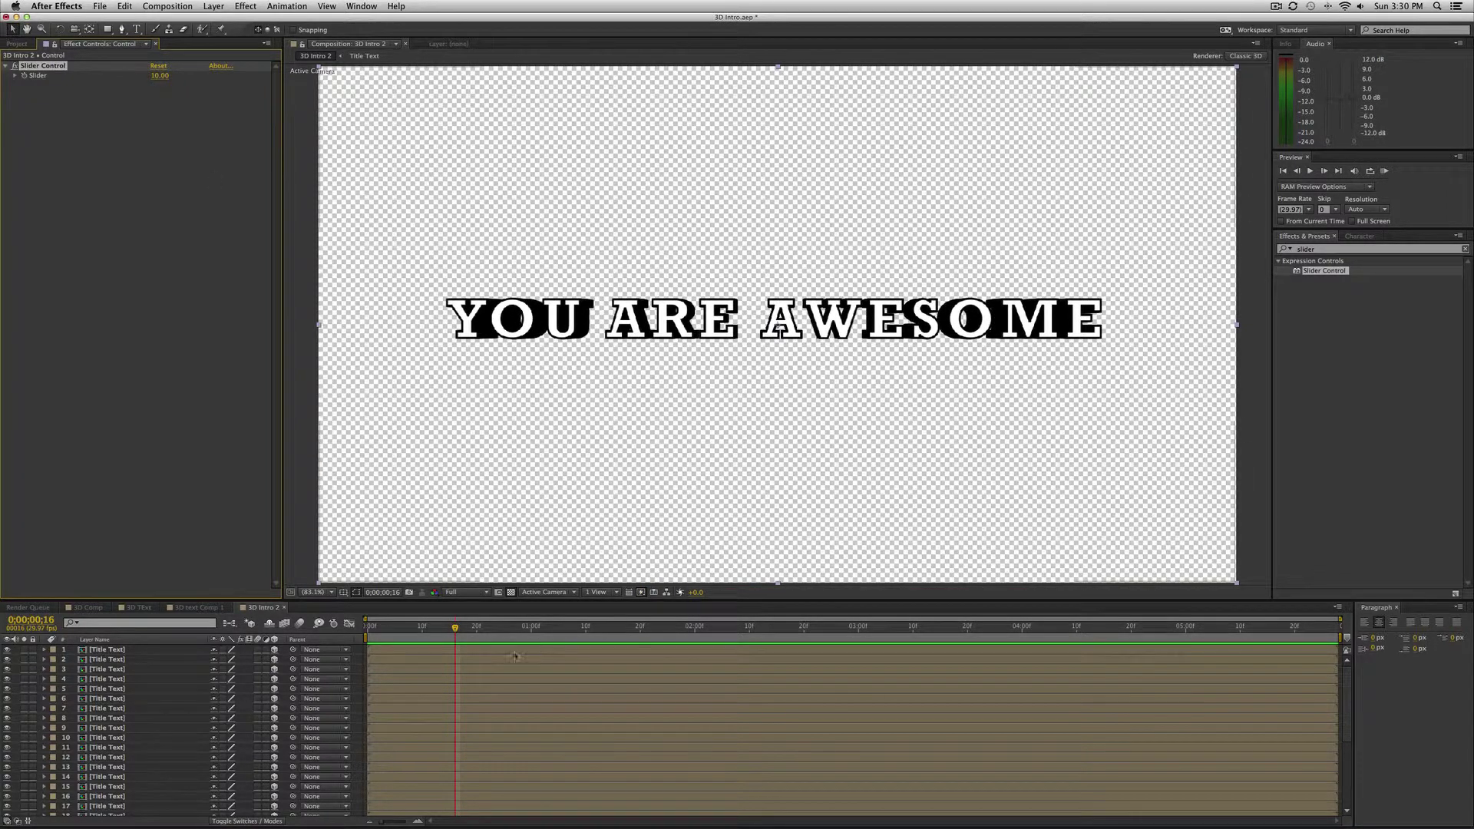
Step: Select all the stacked Title Text layers and pre-compose them as '3D Text'
key("super+a")
key("u")
key("u")
scroll(32, 707, "down", 2)
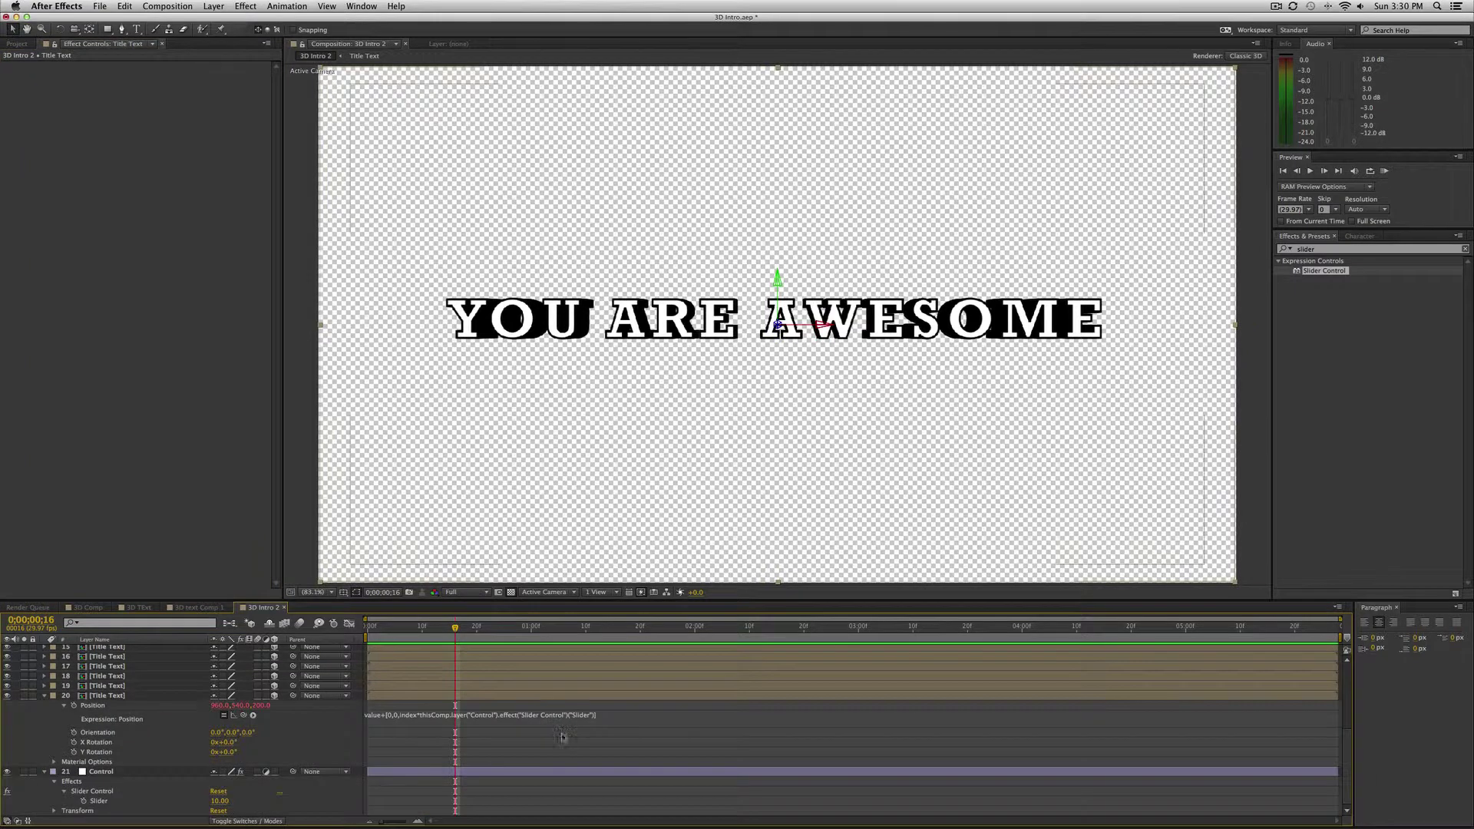
left_click(44, 696)
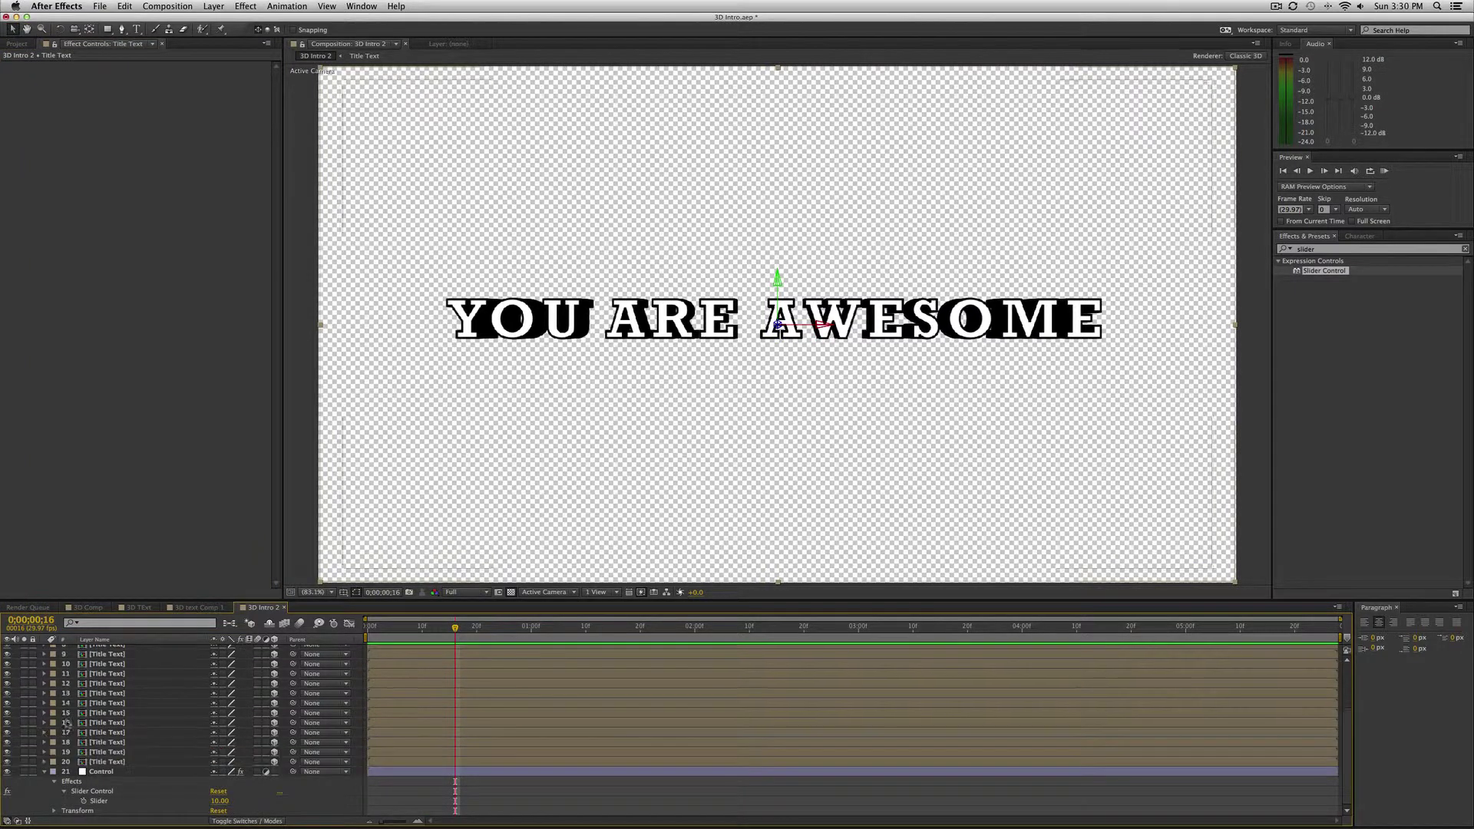
key("super+a")
scroll(514, 761, "up", 3)
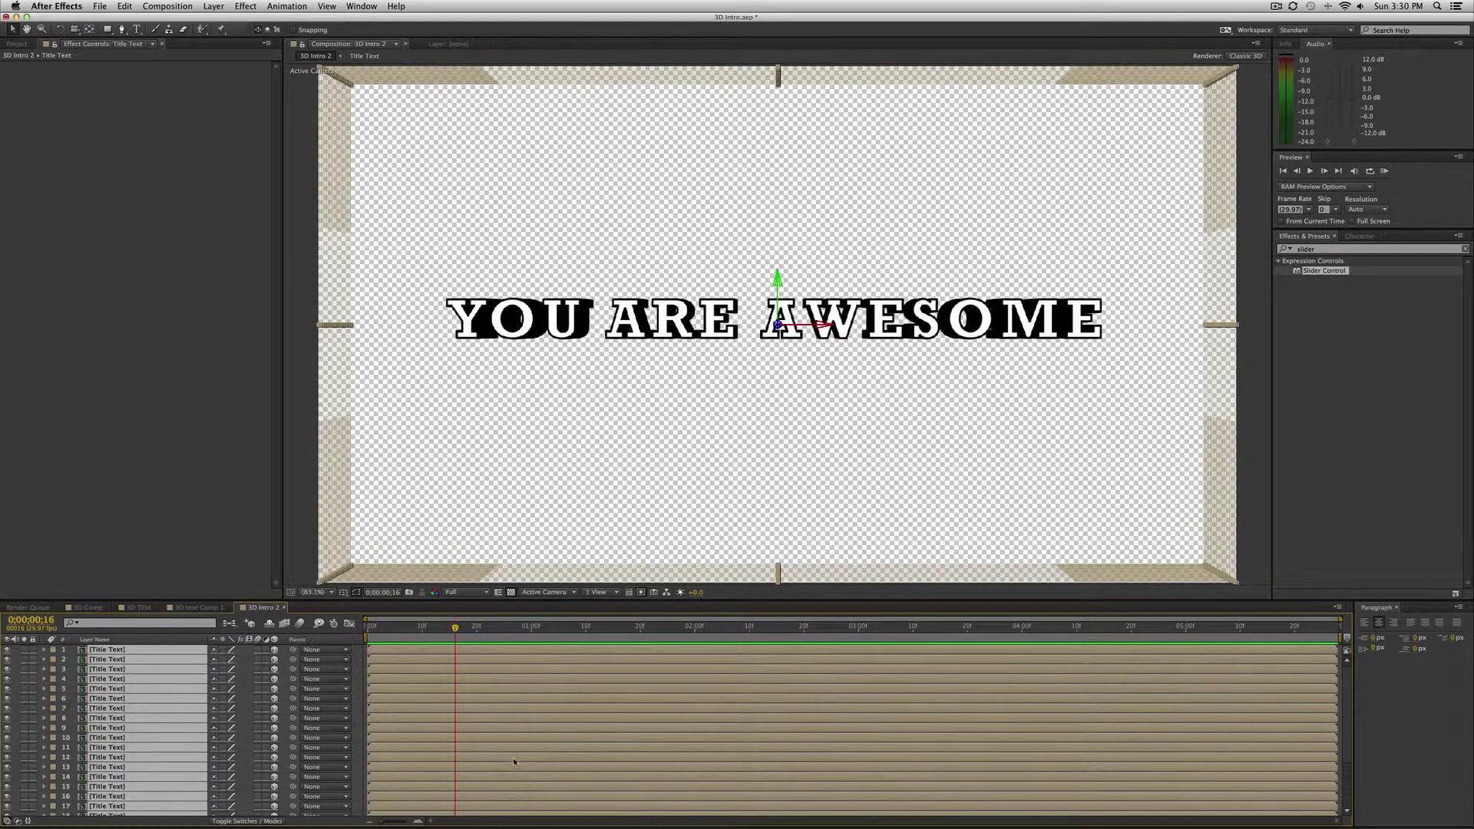
key("super+shift+c")
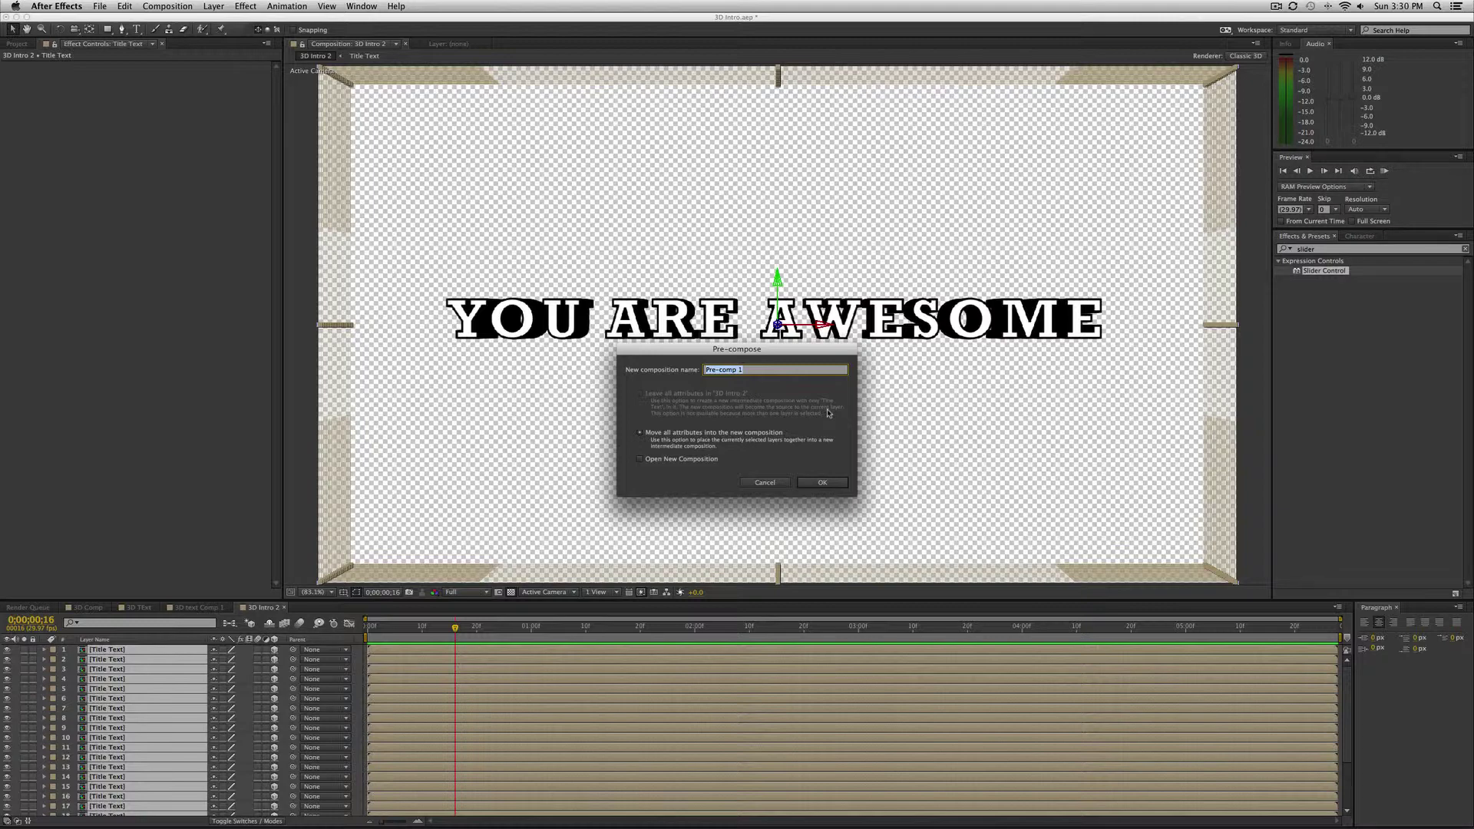
type("3D Text")
key("Return")
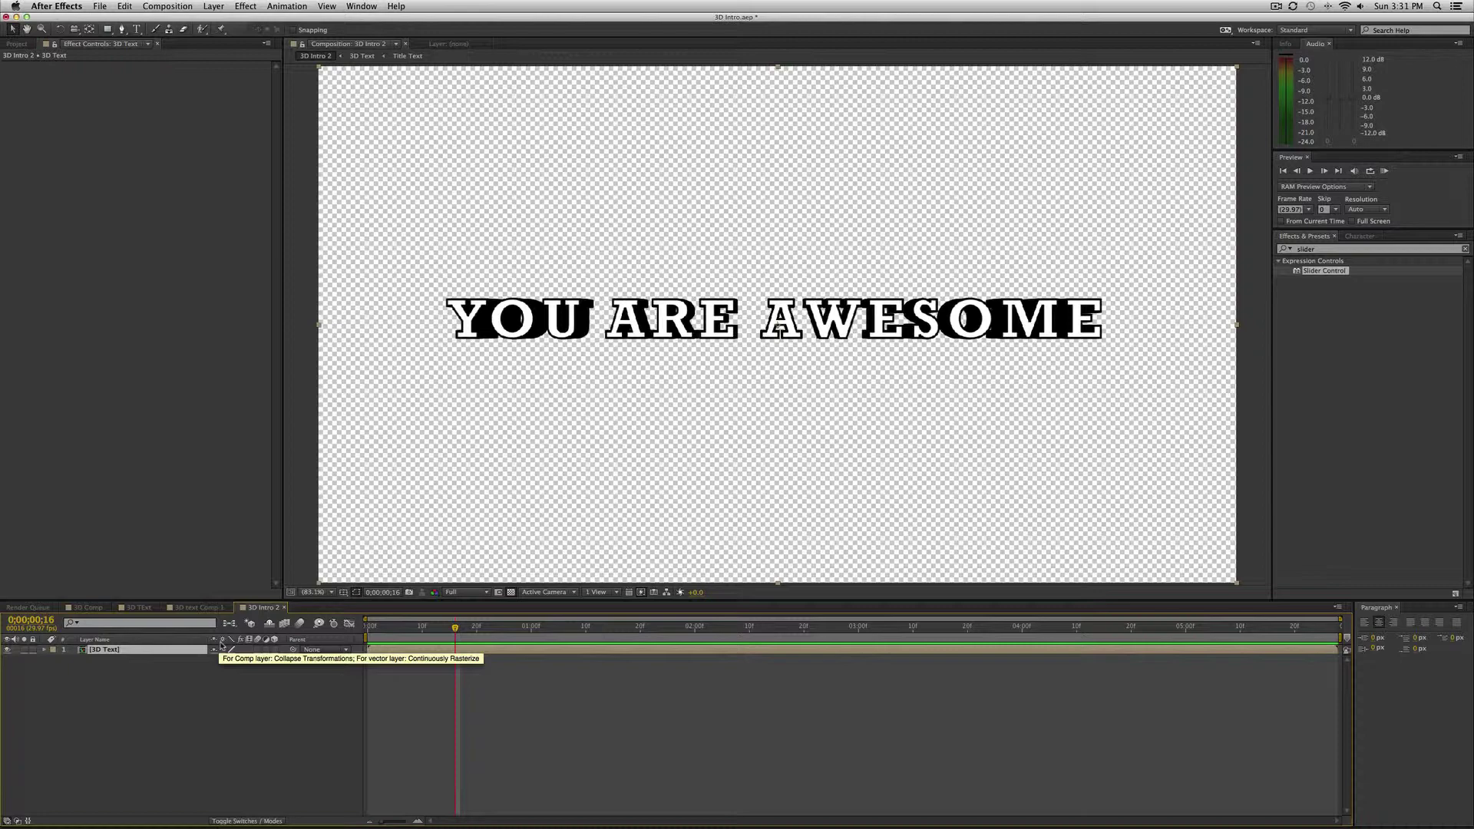
Step: Turn on 3D Layer and Collapse Transformations for 3D Text, testing its Y Rotation
left_click(222, 650)
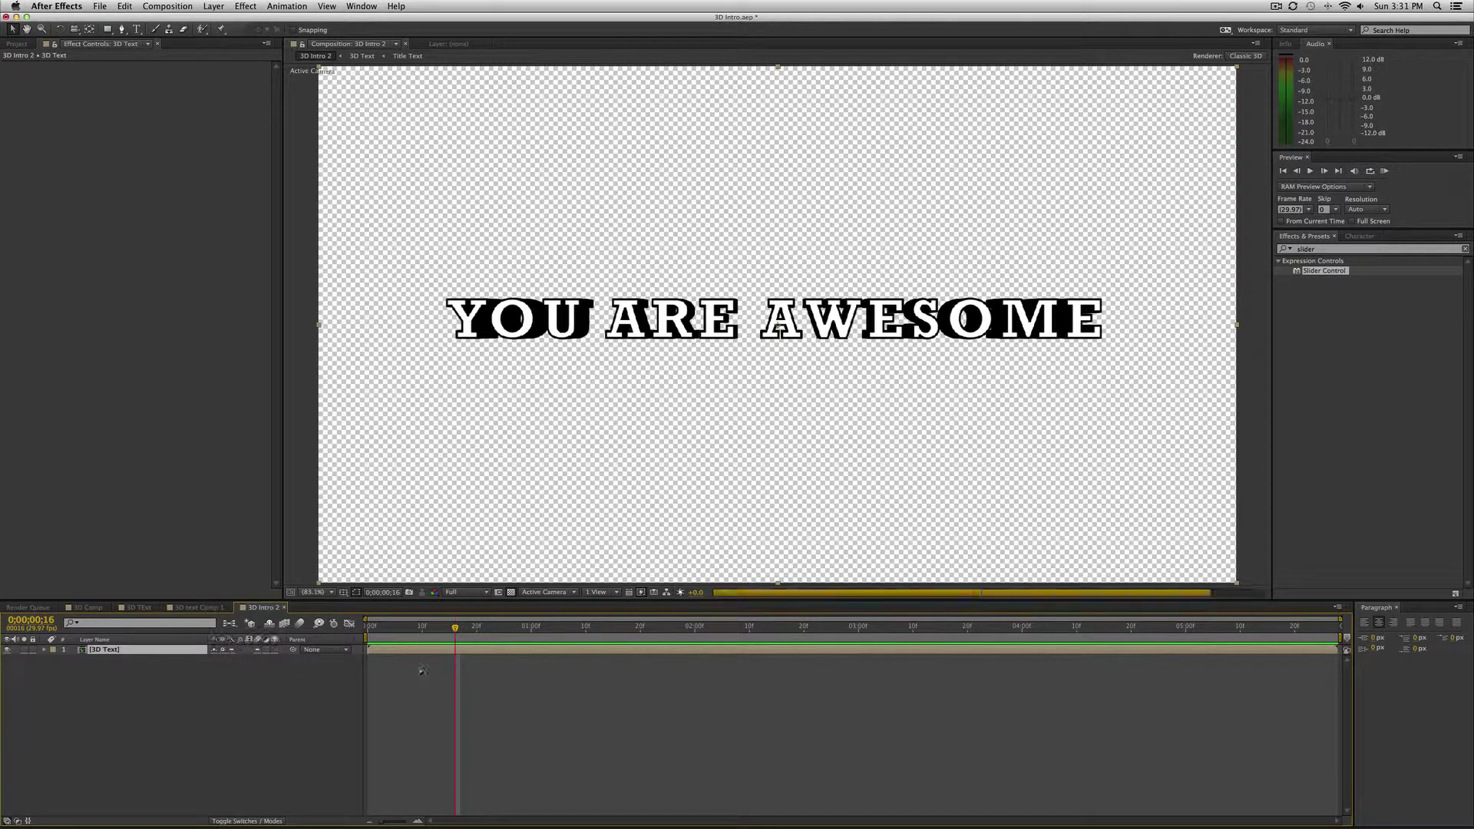
left_click(274, 650)
key("r")
mouse_move(227, 679)
left_mouse_down()
mouse_move(252, 678)
mouse_move(218, 679)
left_mouse_up()
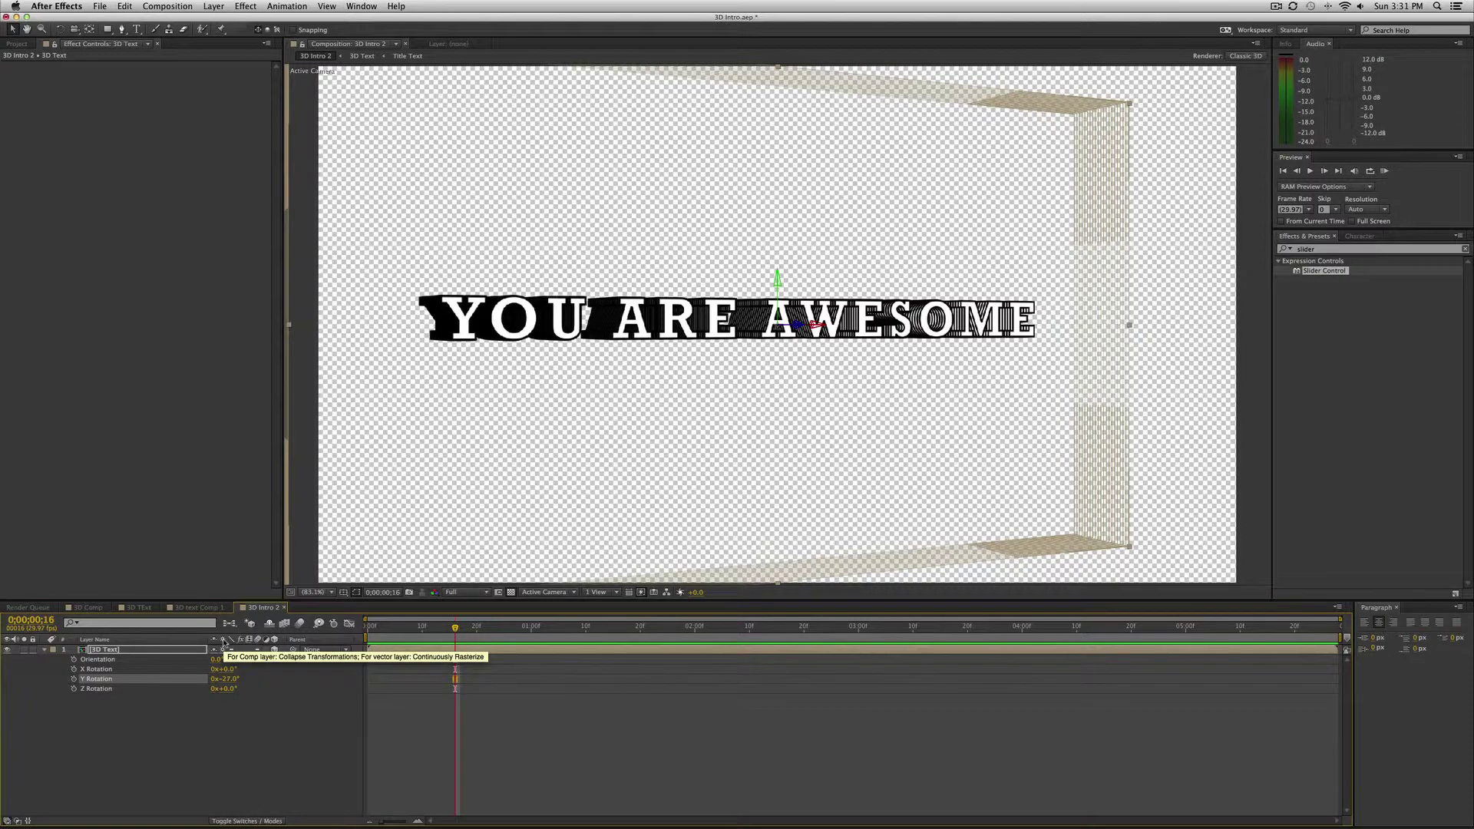
left_click(224, 649)
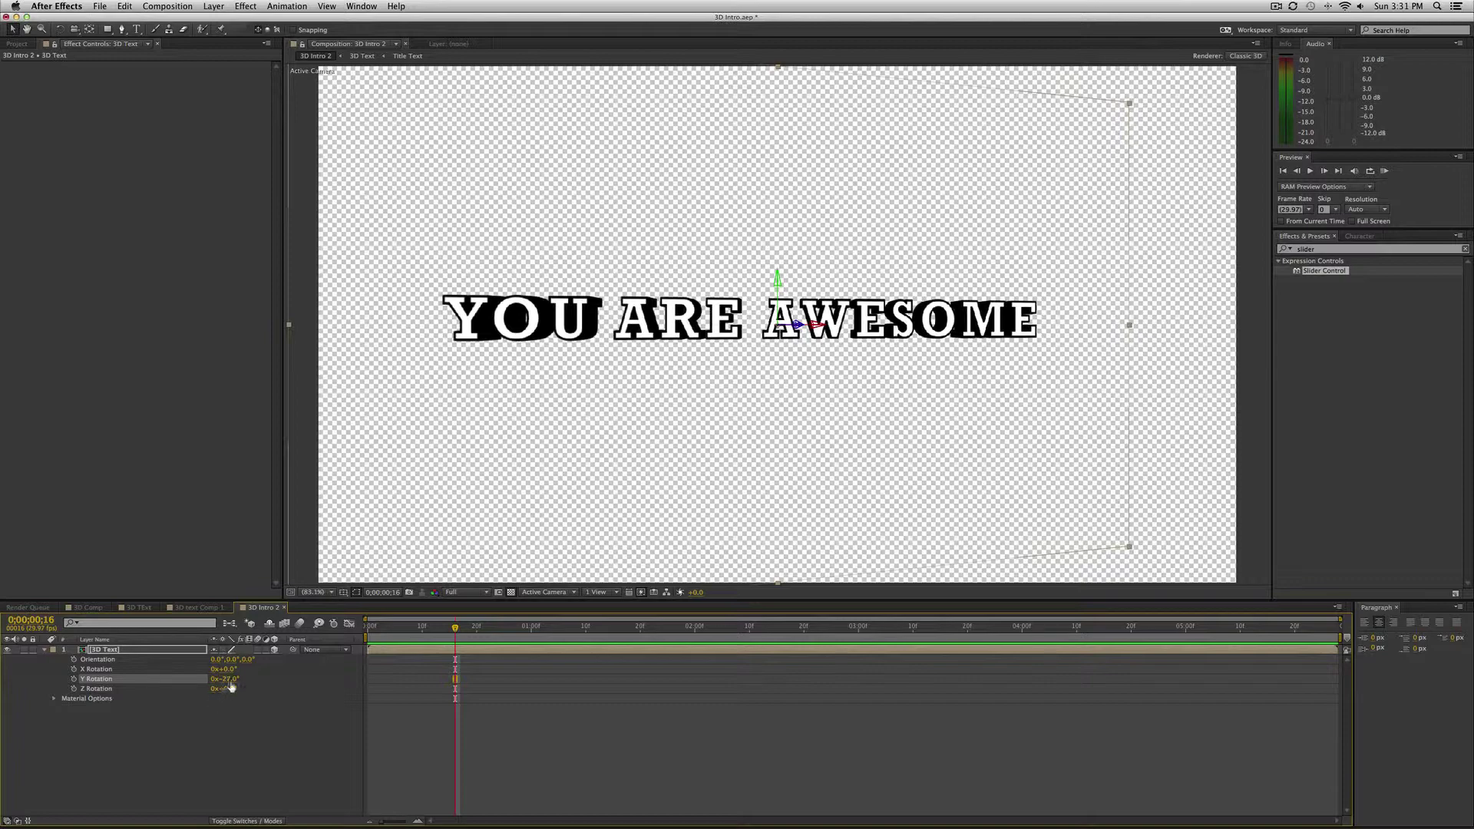
left_click_drag(225, 679, 259, 681)
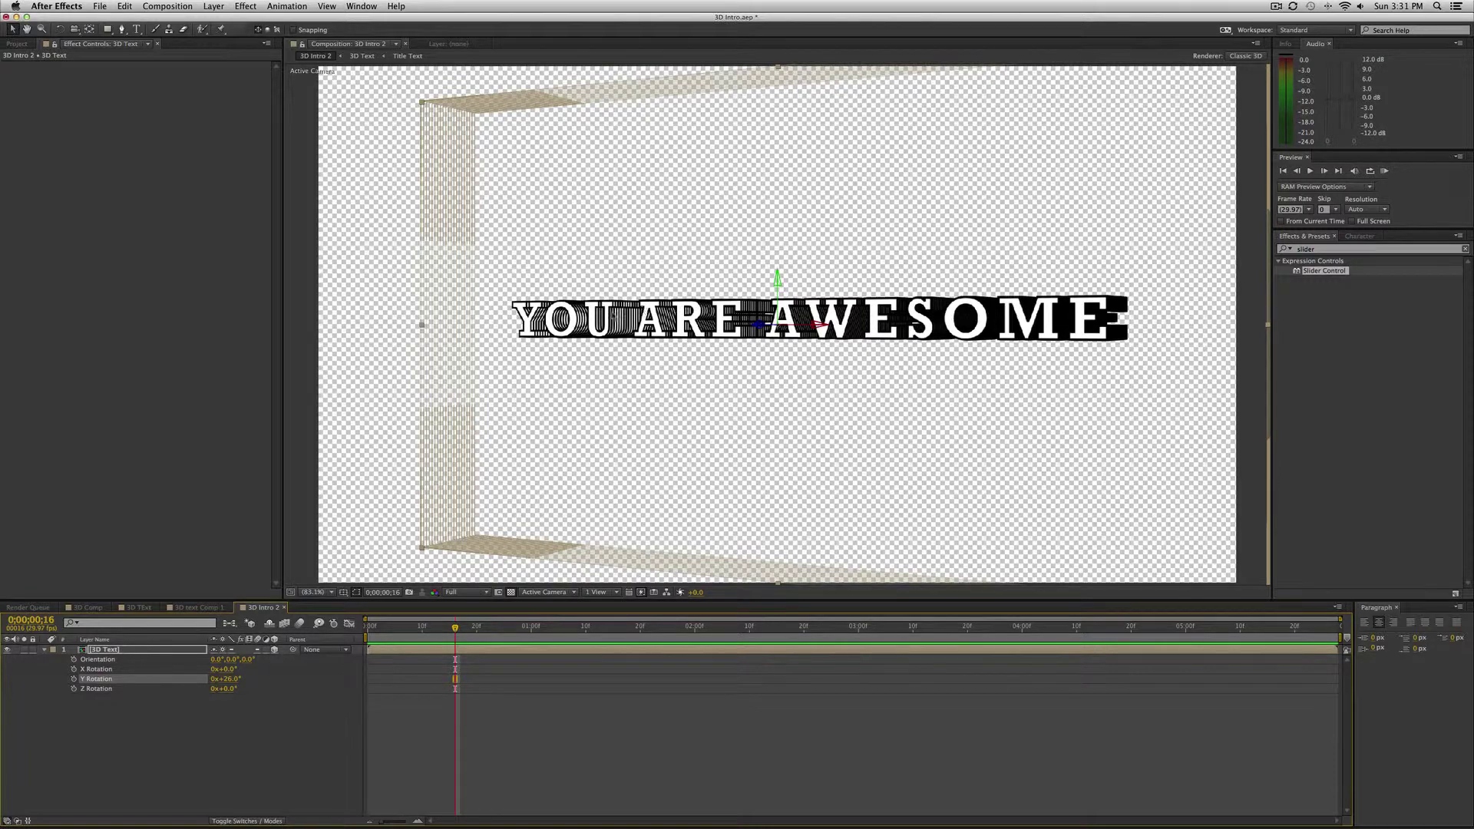
Step: Zoom to 200% and back to Fit while rotating the text to check its depth
left_click(331, 593)
left_click(336, 720)
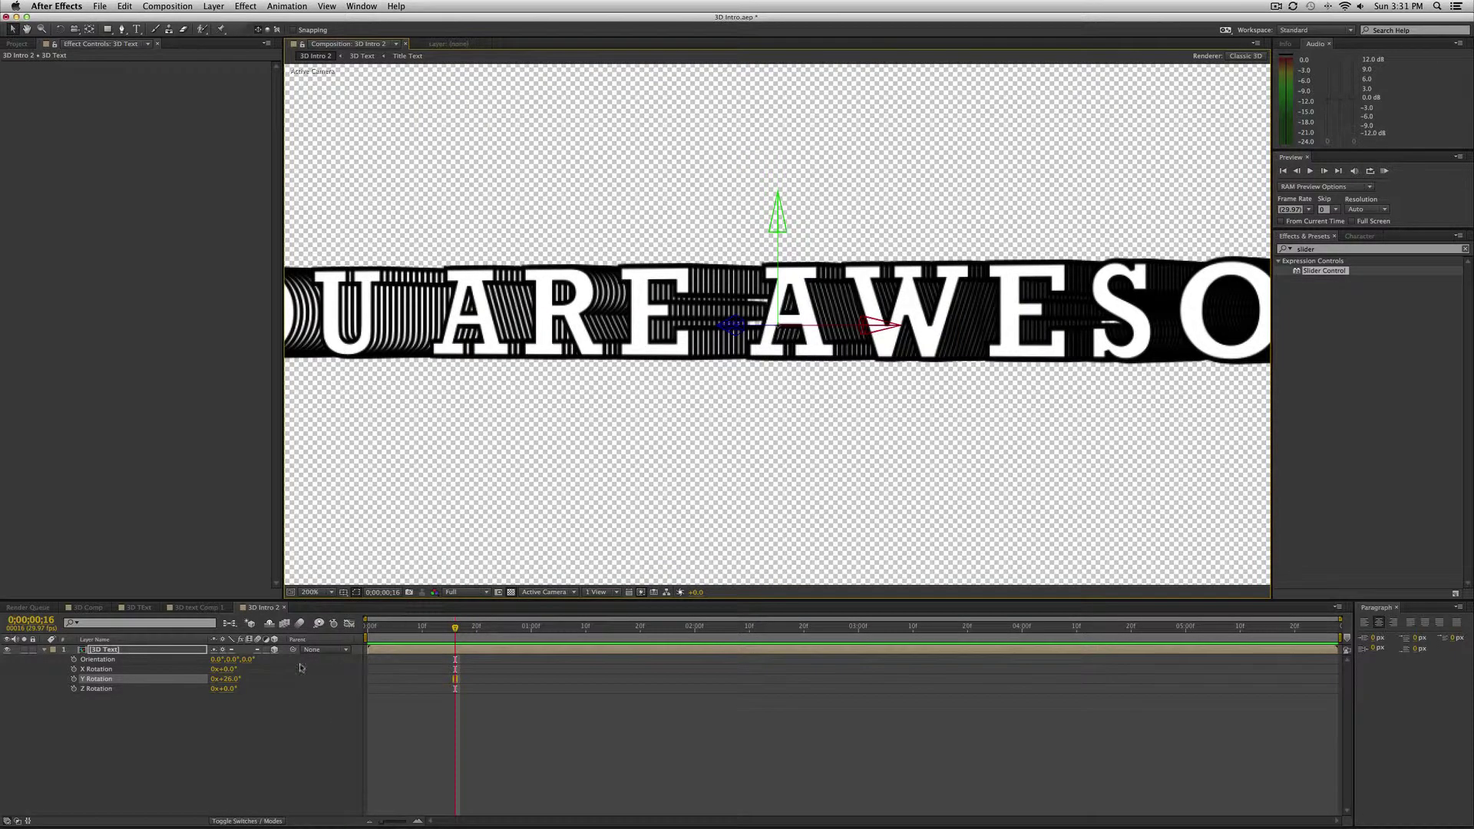
left_click_drag(232, 686, 292, 681)
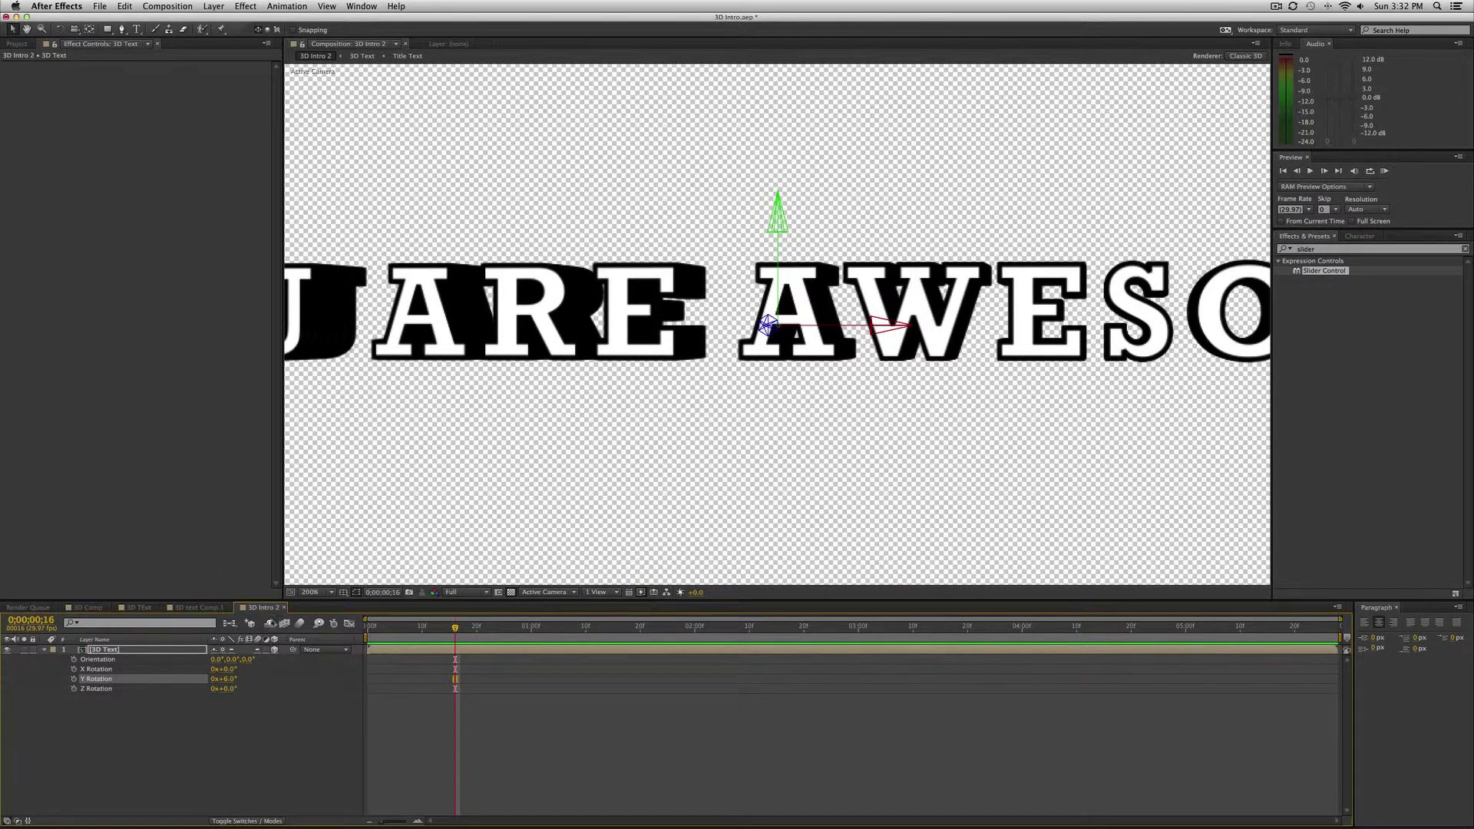
left_click(309, 592)
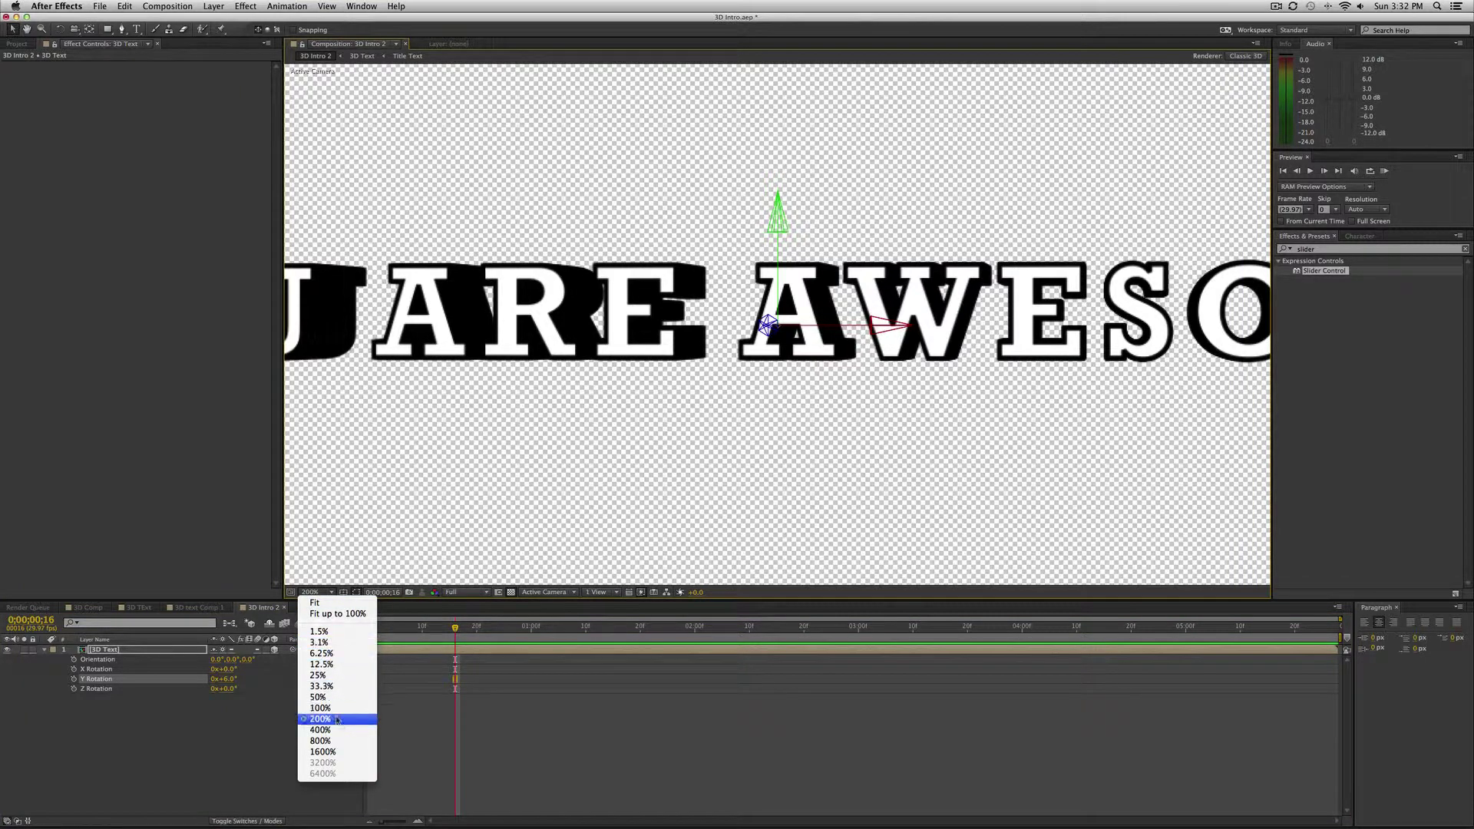
left_click(338, 614)
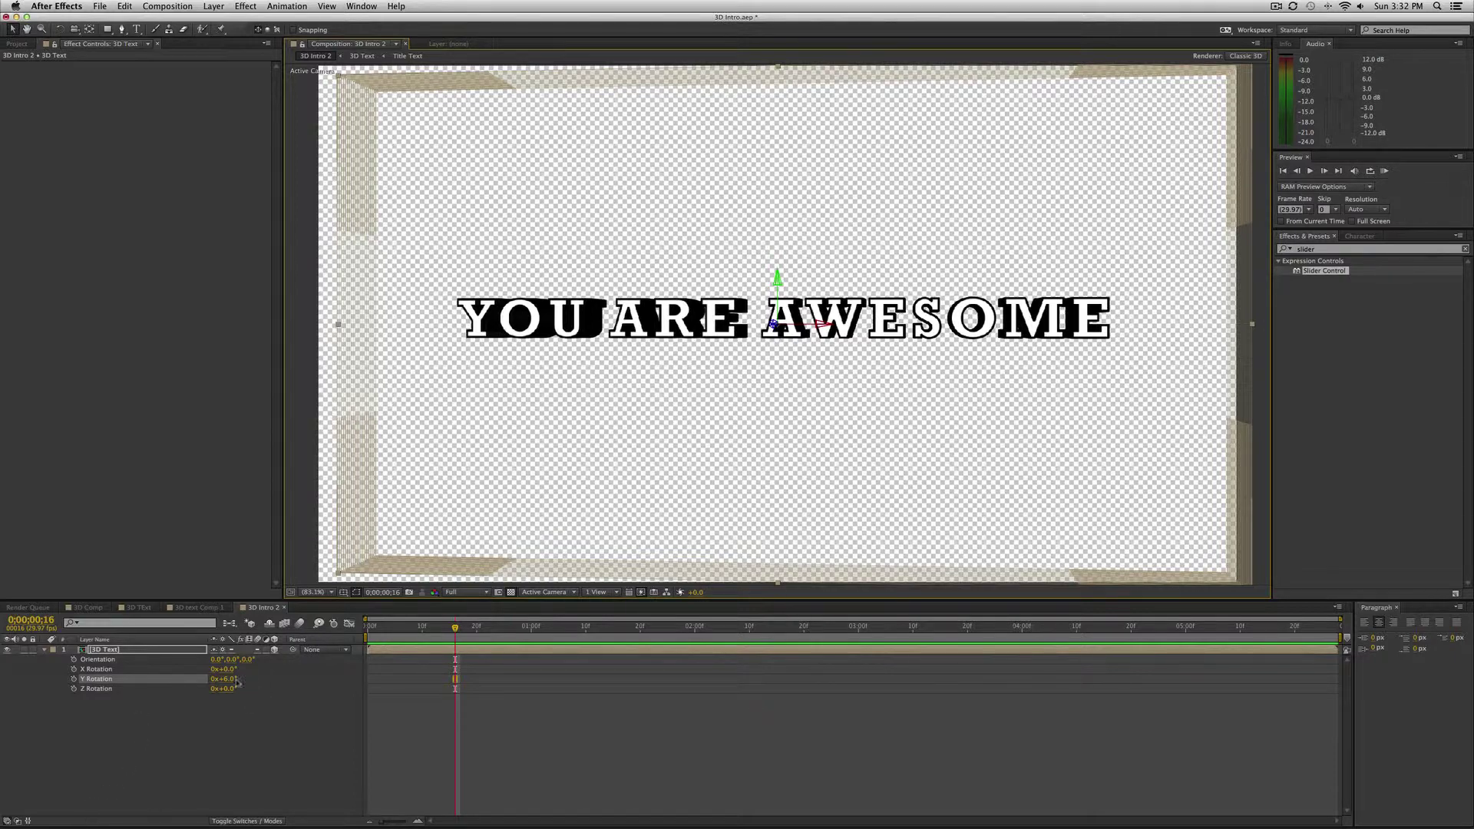
mouse_move(237, 682)
left_mouse_down()
mouse_move(276, 682)
mouse_move(219, 679)
mouse_move(237, 679)
left_mouse_up()
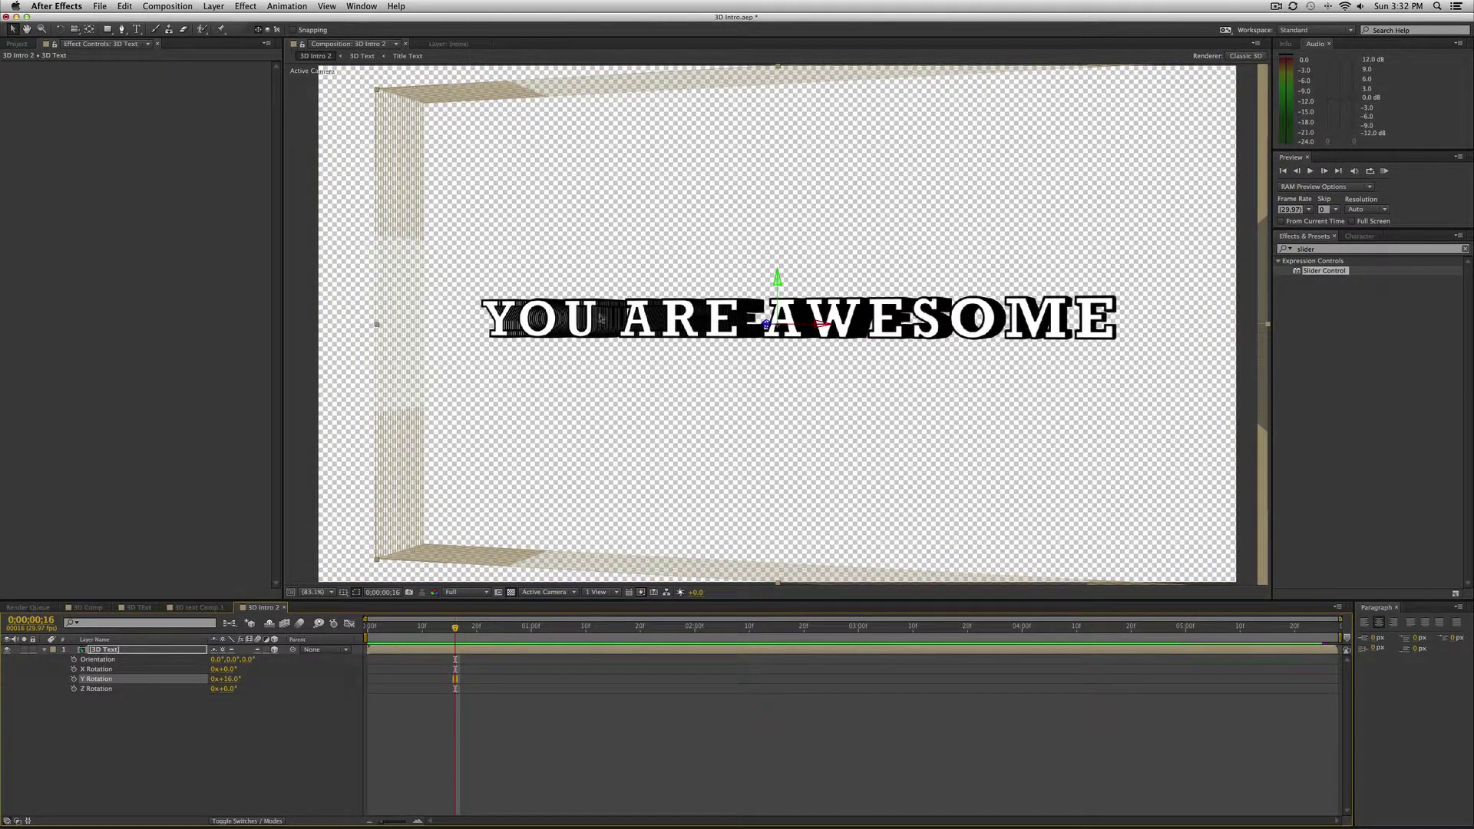
Step: Open the 3D Text precomp and set the Control layer's Slider to 5
left_click(196, 607)
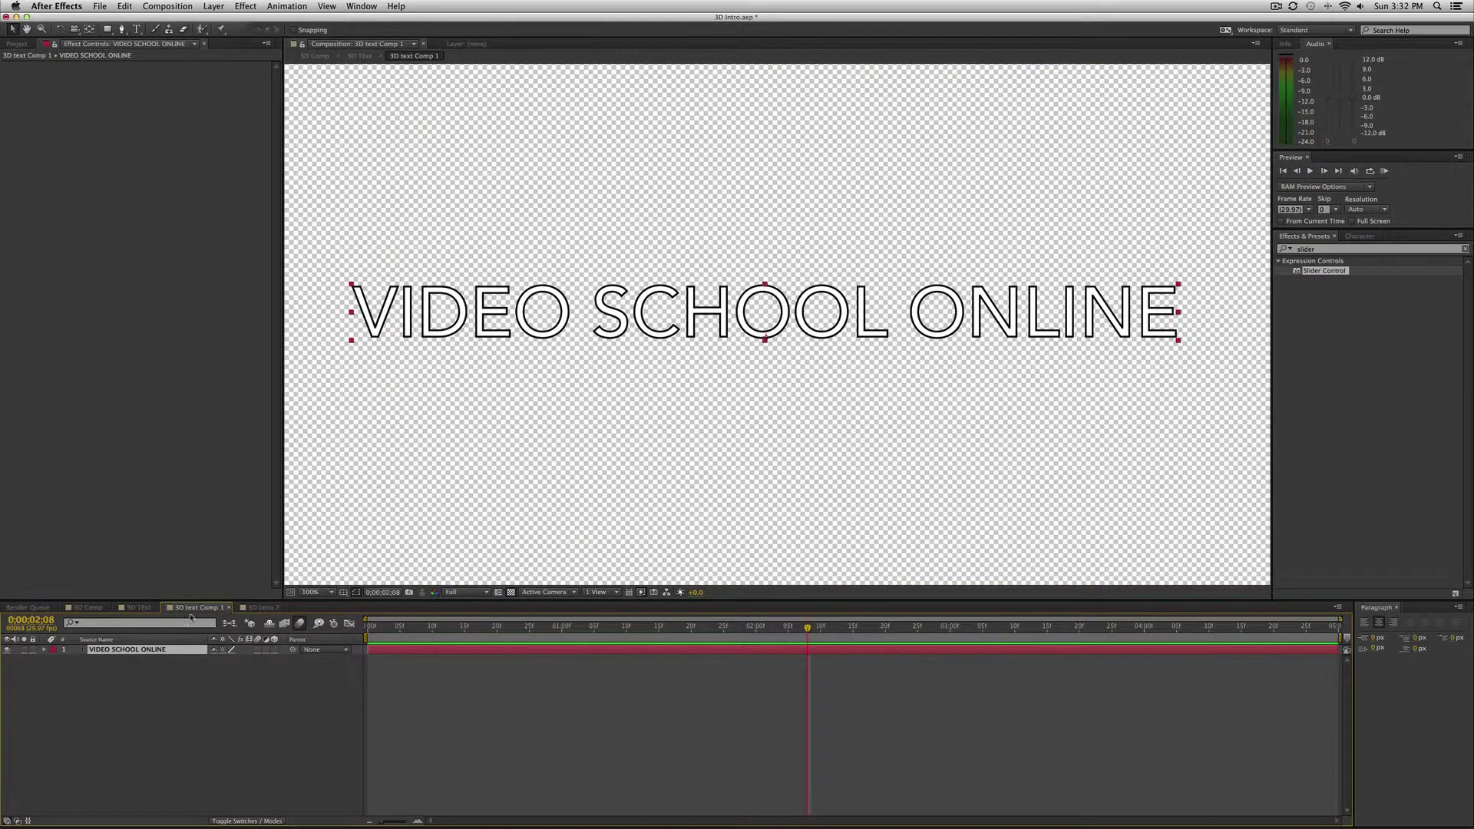
left_click(142, 608)
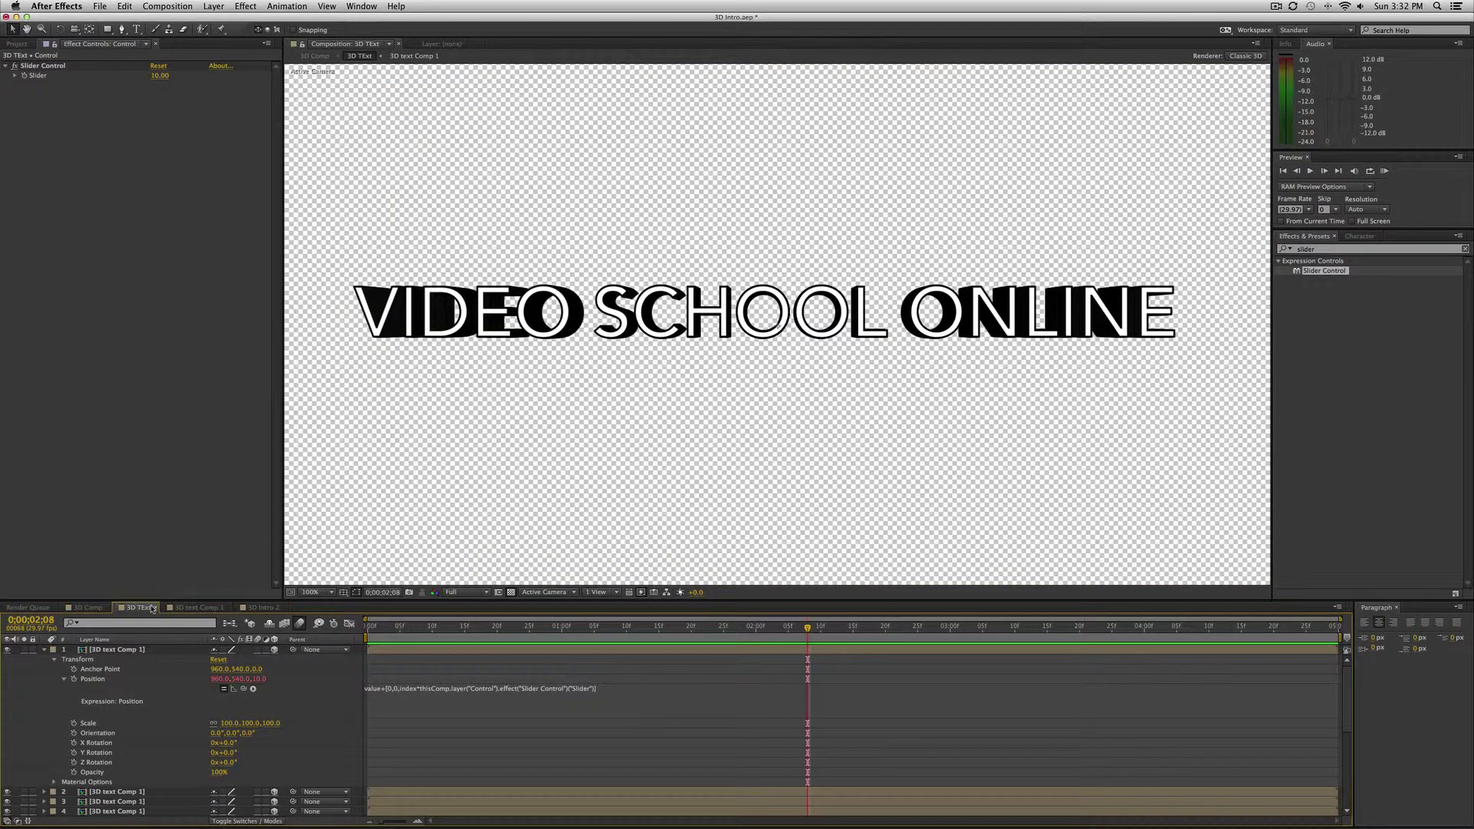
left_click(254, 608)
double_click(430, 651)
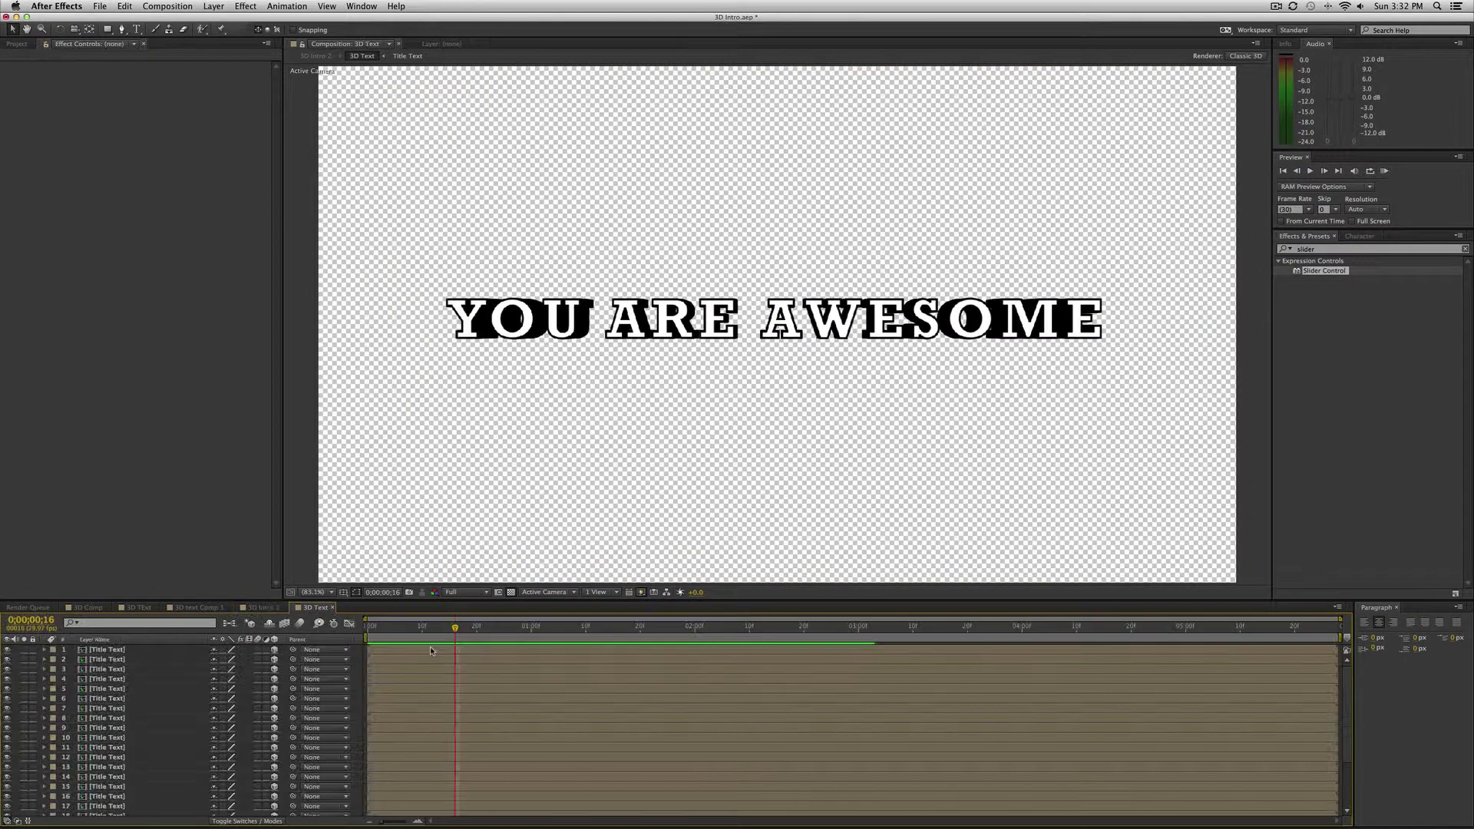
left_click(116, 772)
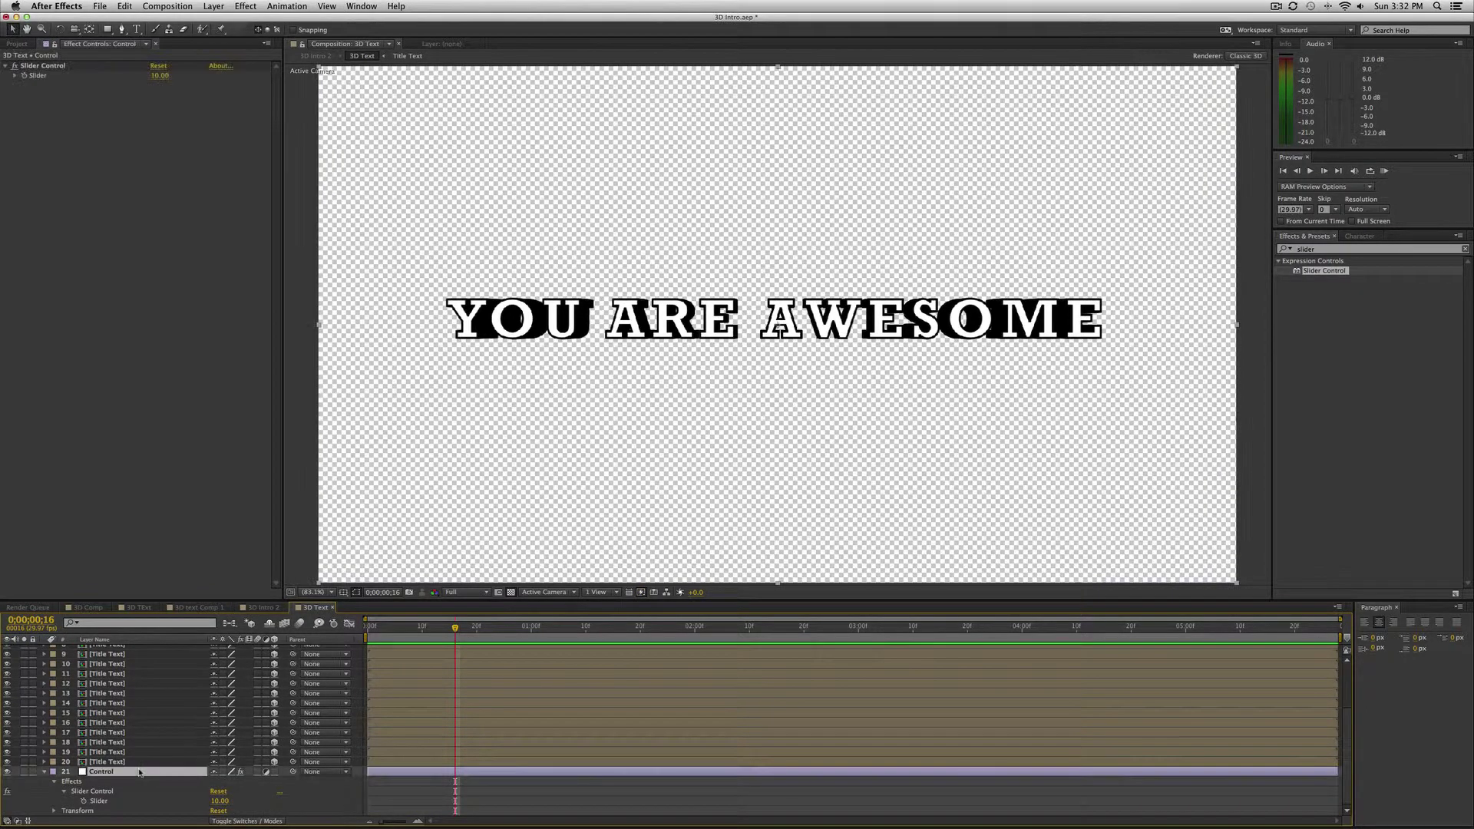
left_click(159, 76)
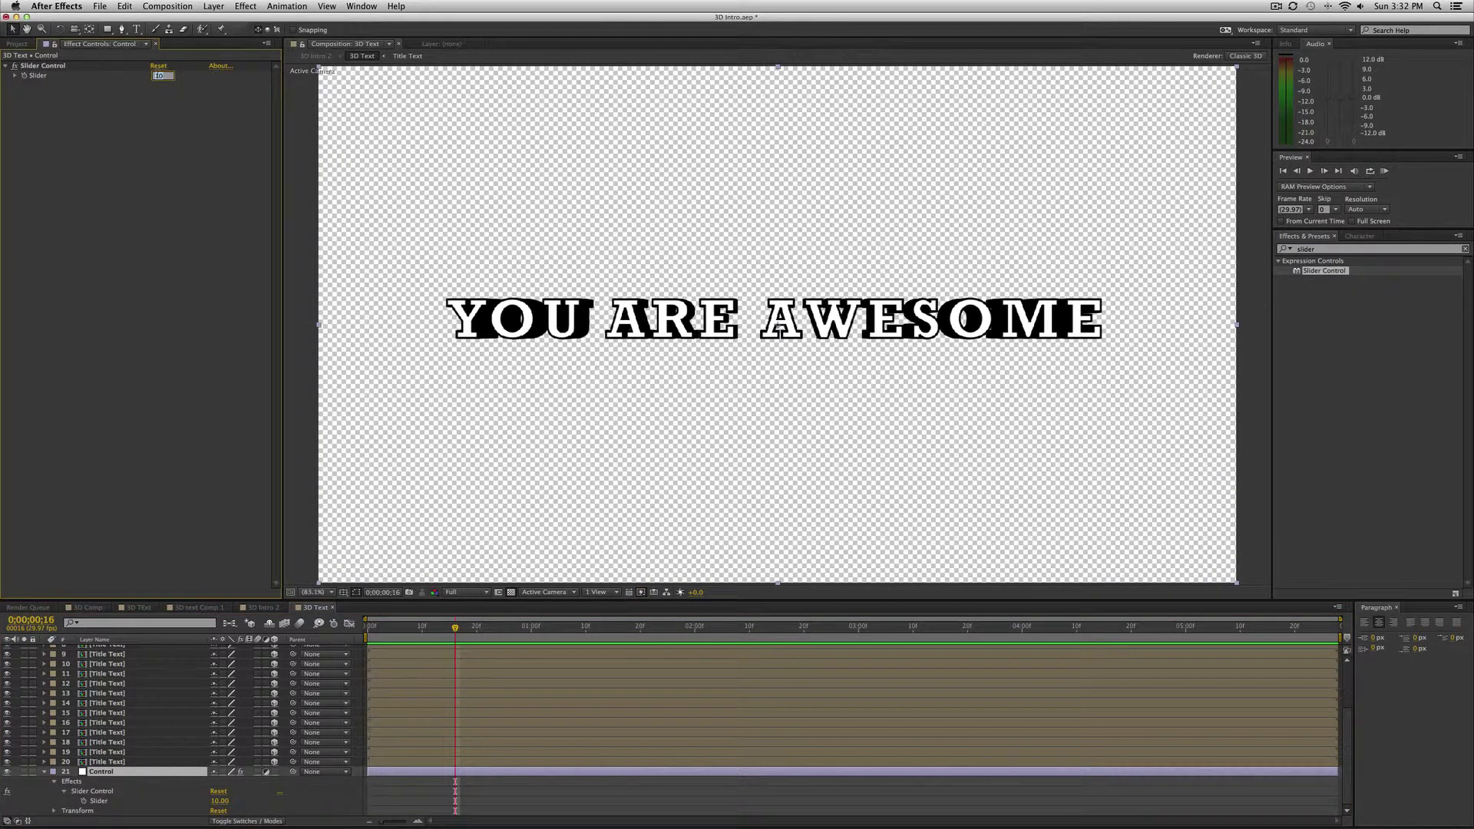
type("5")
key("Return")
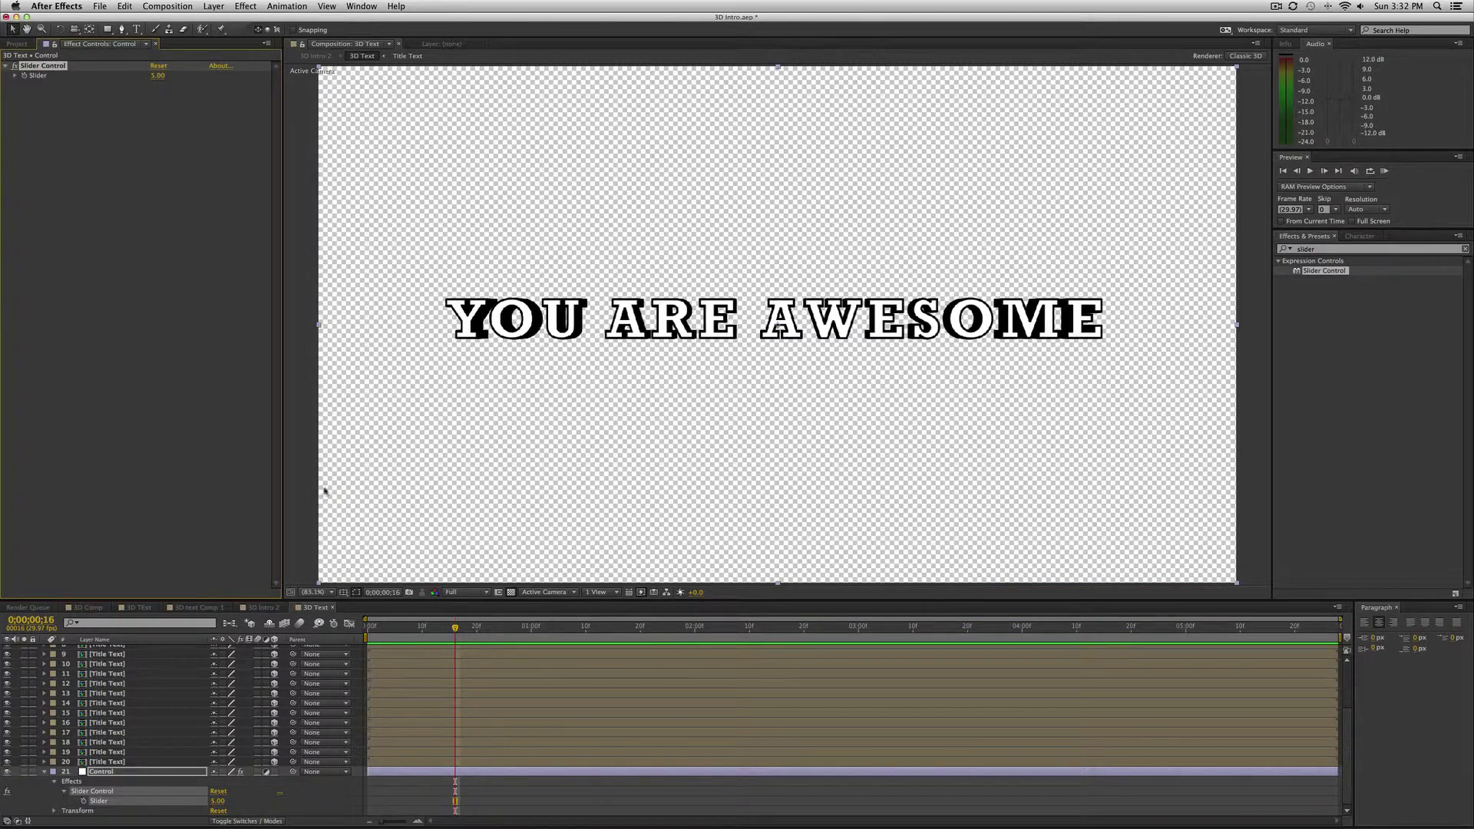
Step: In 3D Intro 2, reset the text's Y Rotation to 0°
left_click(274, 608)
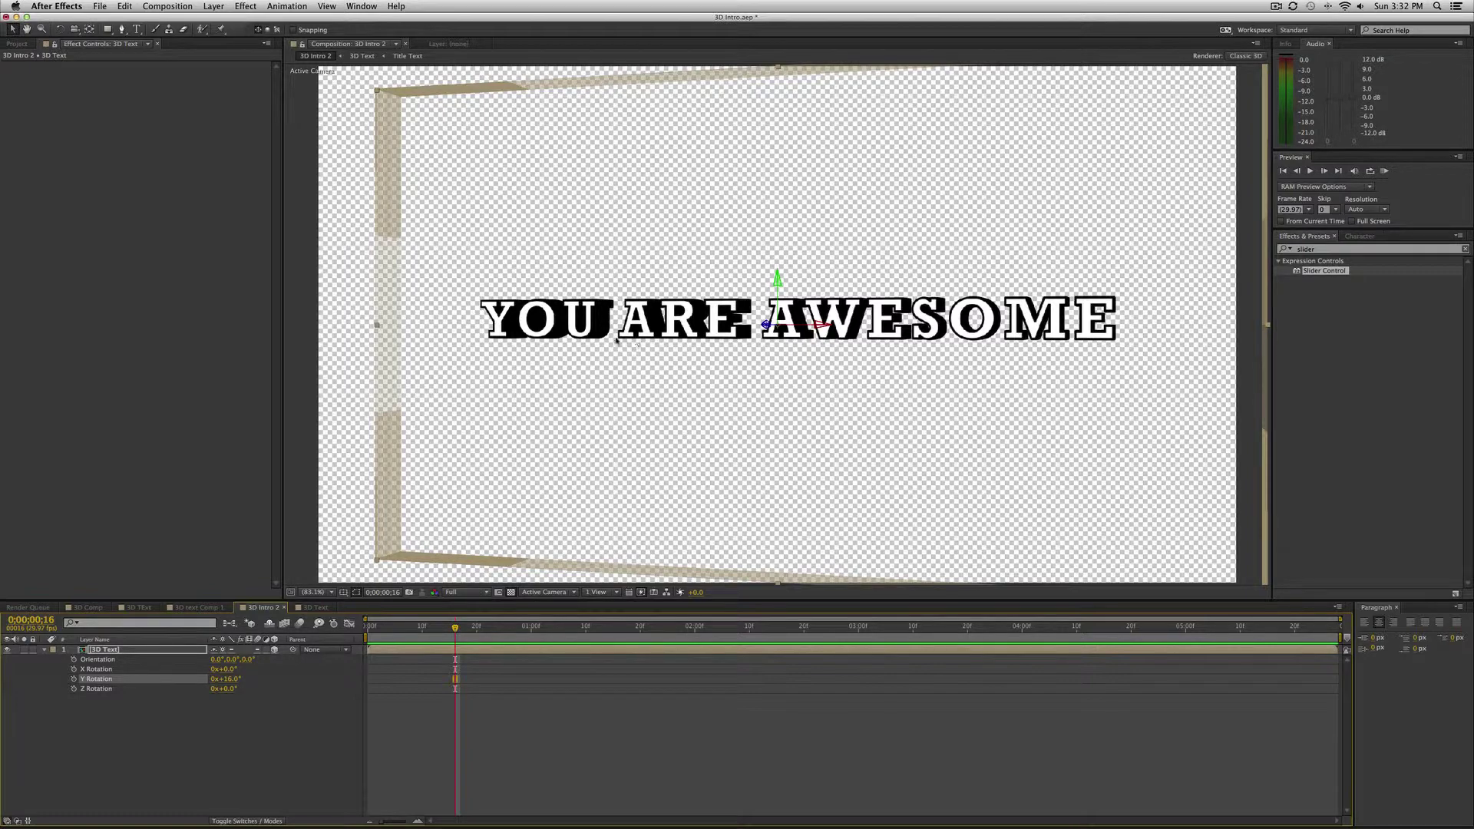
mouse_move(235, 685)
left_mouse_down()
mouse_move(247, 679)
mouse_move(201, 683)
mouse_move(240, 687)
left_mouse_up()
type("0")
key("Return")
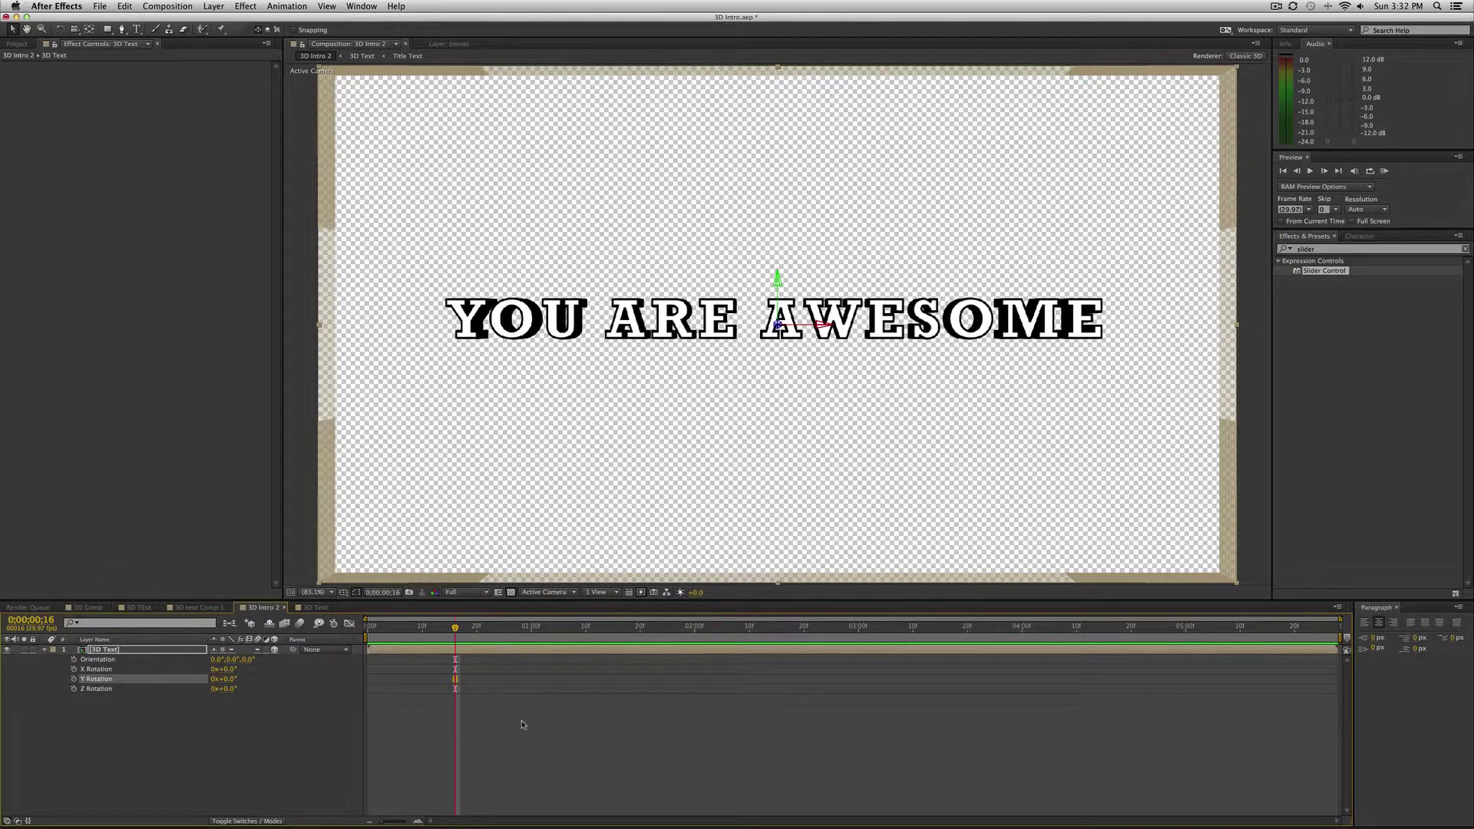
Step: Create a new white solid layer in 3D Intro 2 and deselect it
key("super+y")
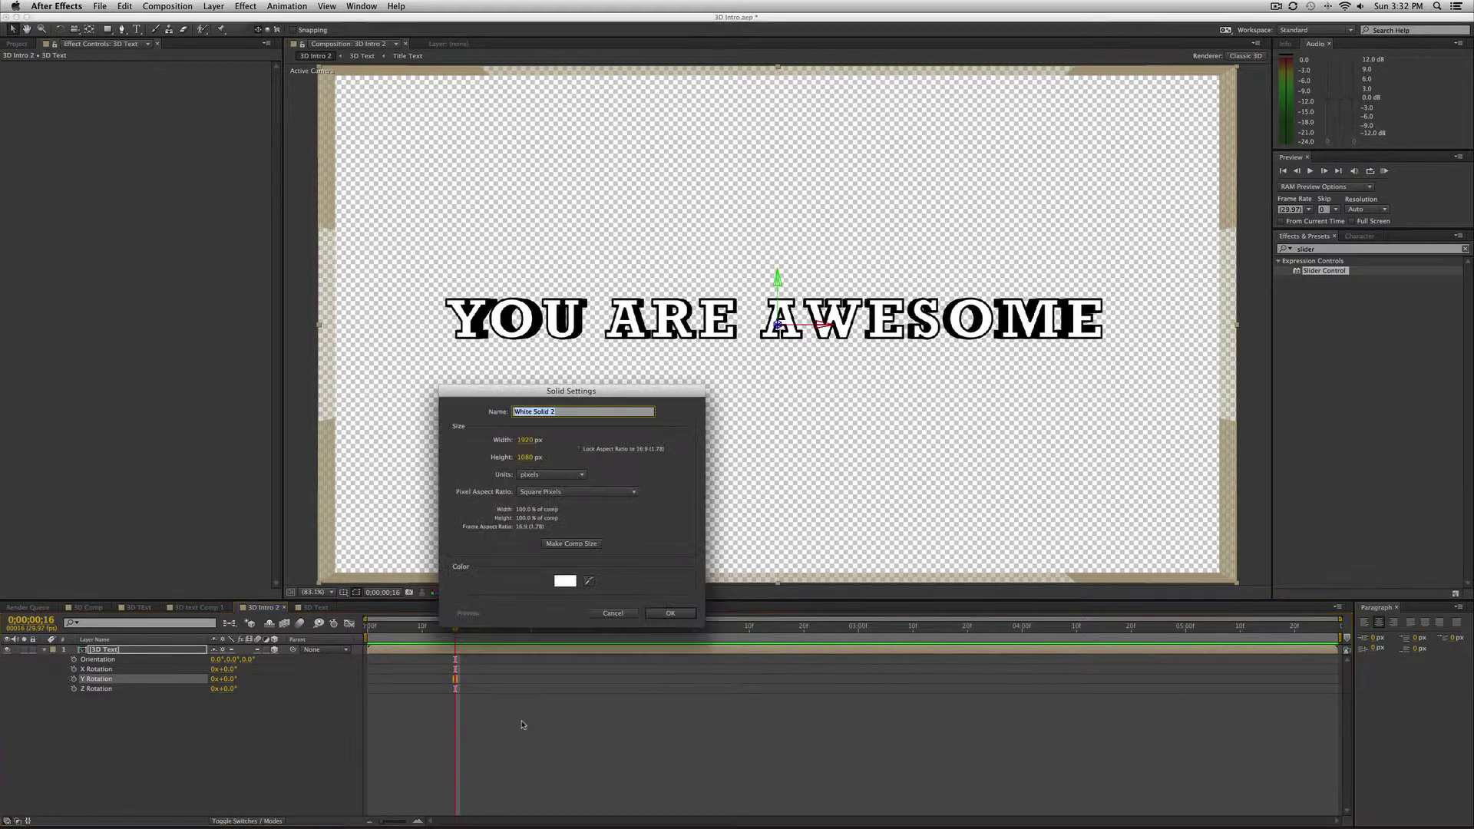
left_click(672, 613)
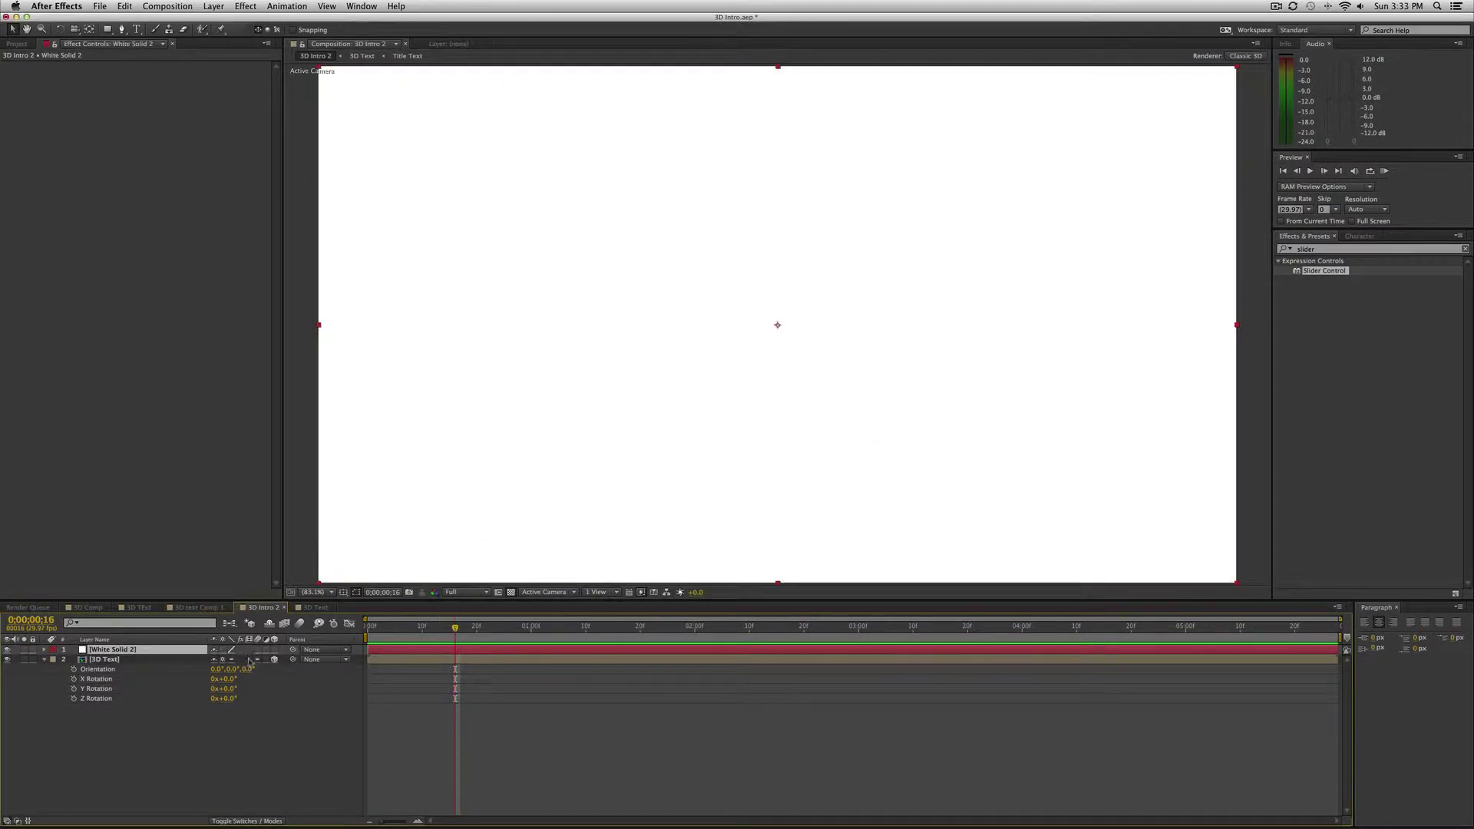
left_click(151, 741)
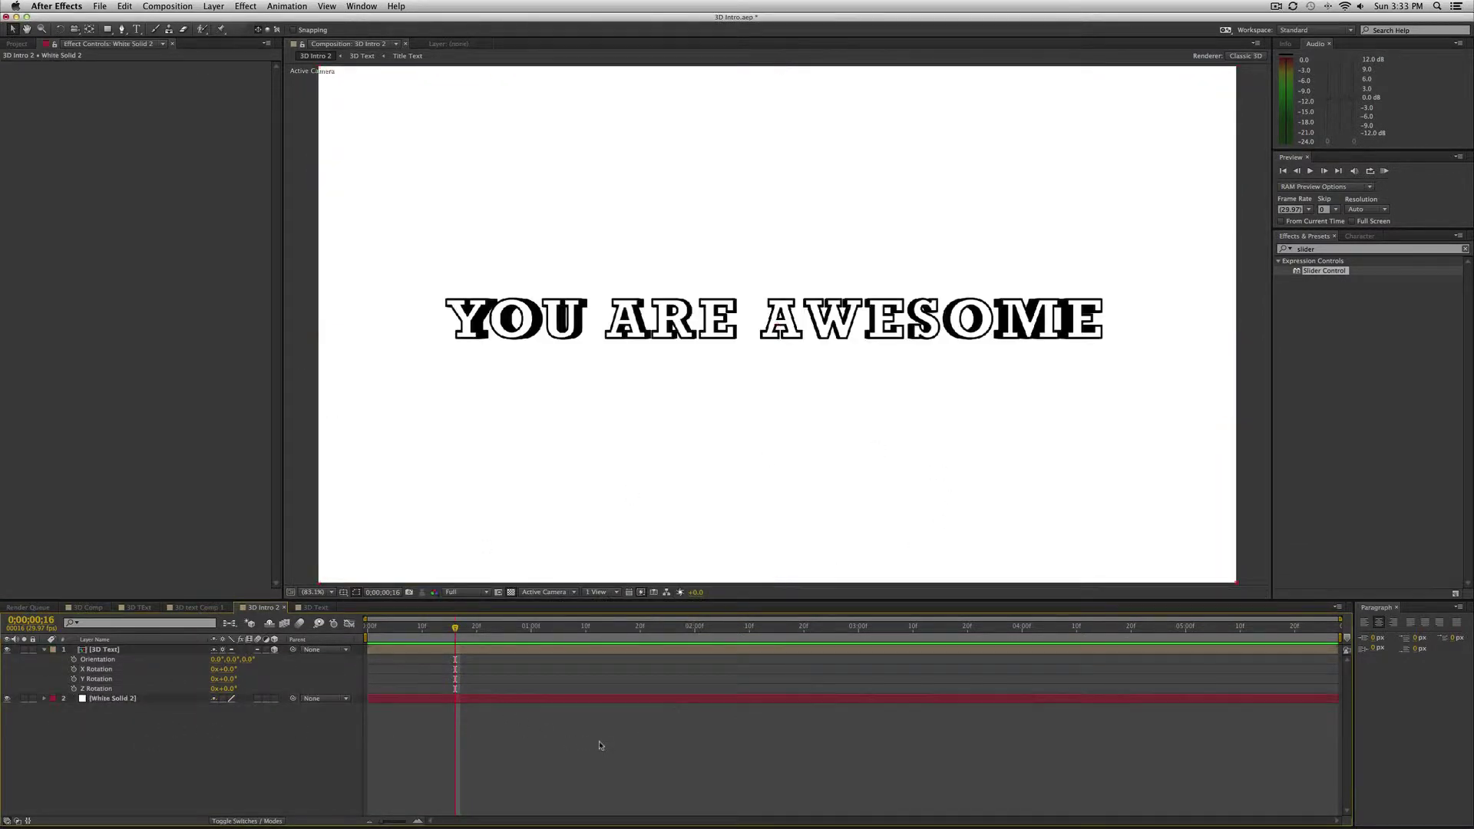
Step: Scrub the 3D Comp fly-in for reference, then return to 3D Intro 2 at 0;00;04;20
left_click(110, 608)
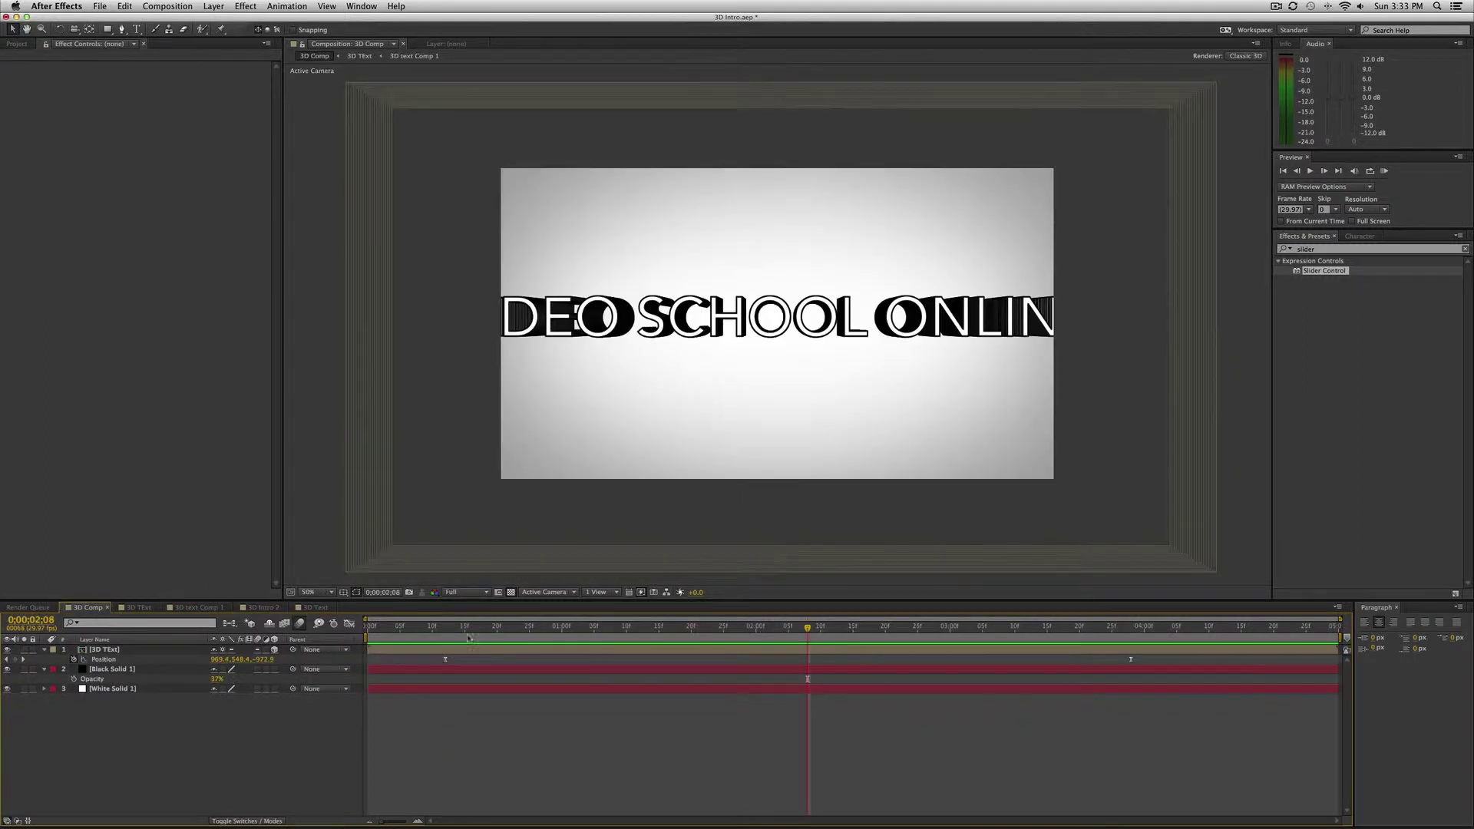
left_click(426, 628)
left_click_drag(422, 633, 885, 651)
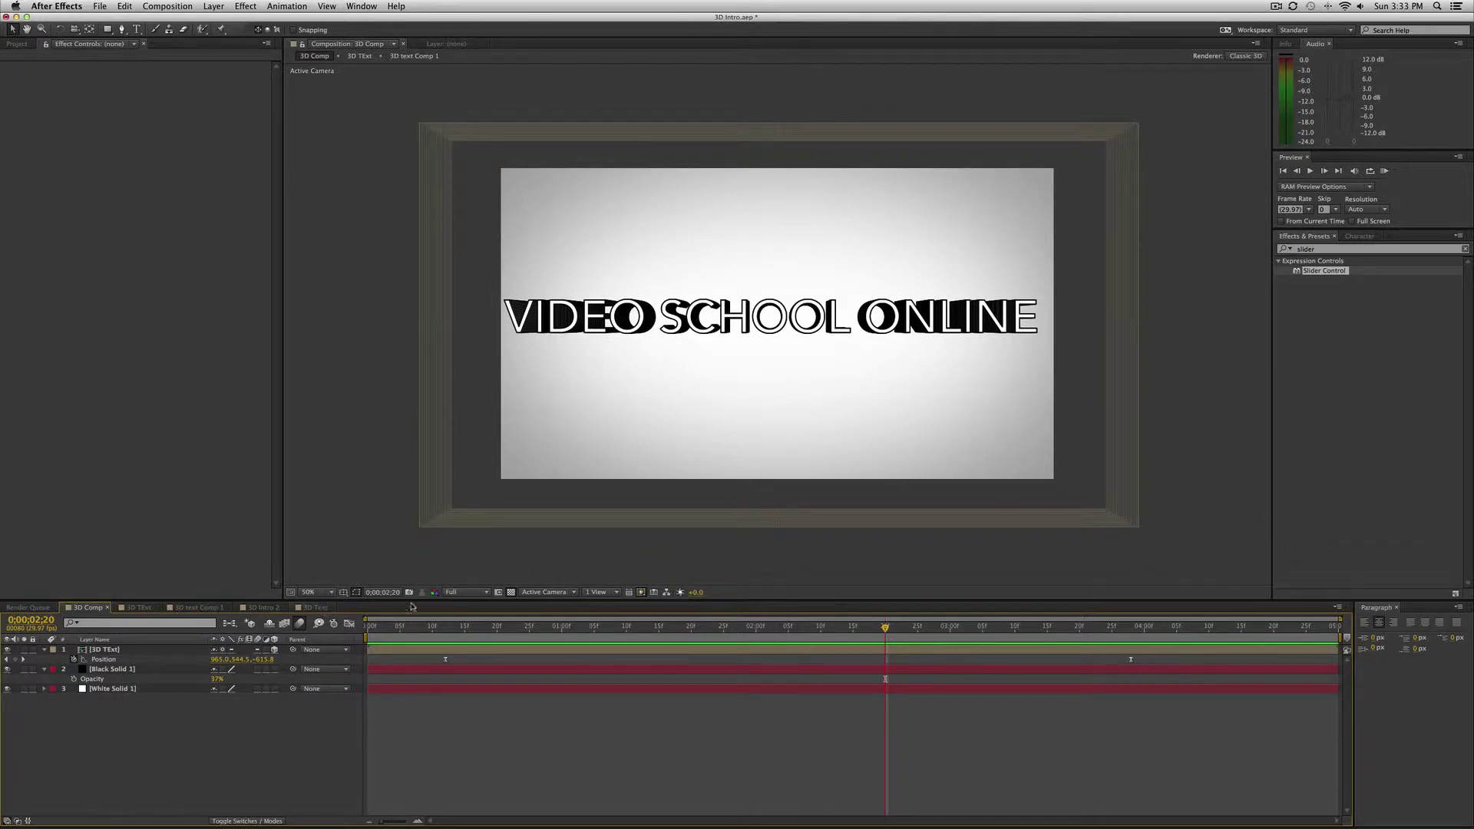
left_click(314, 609)
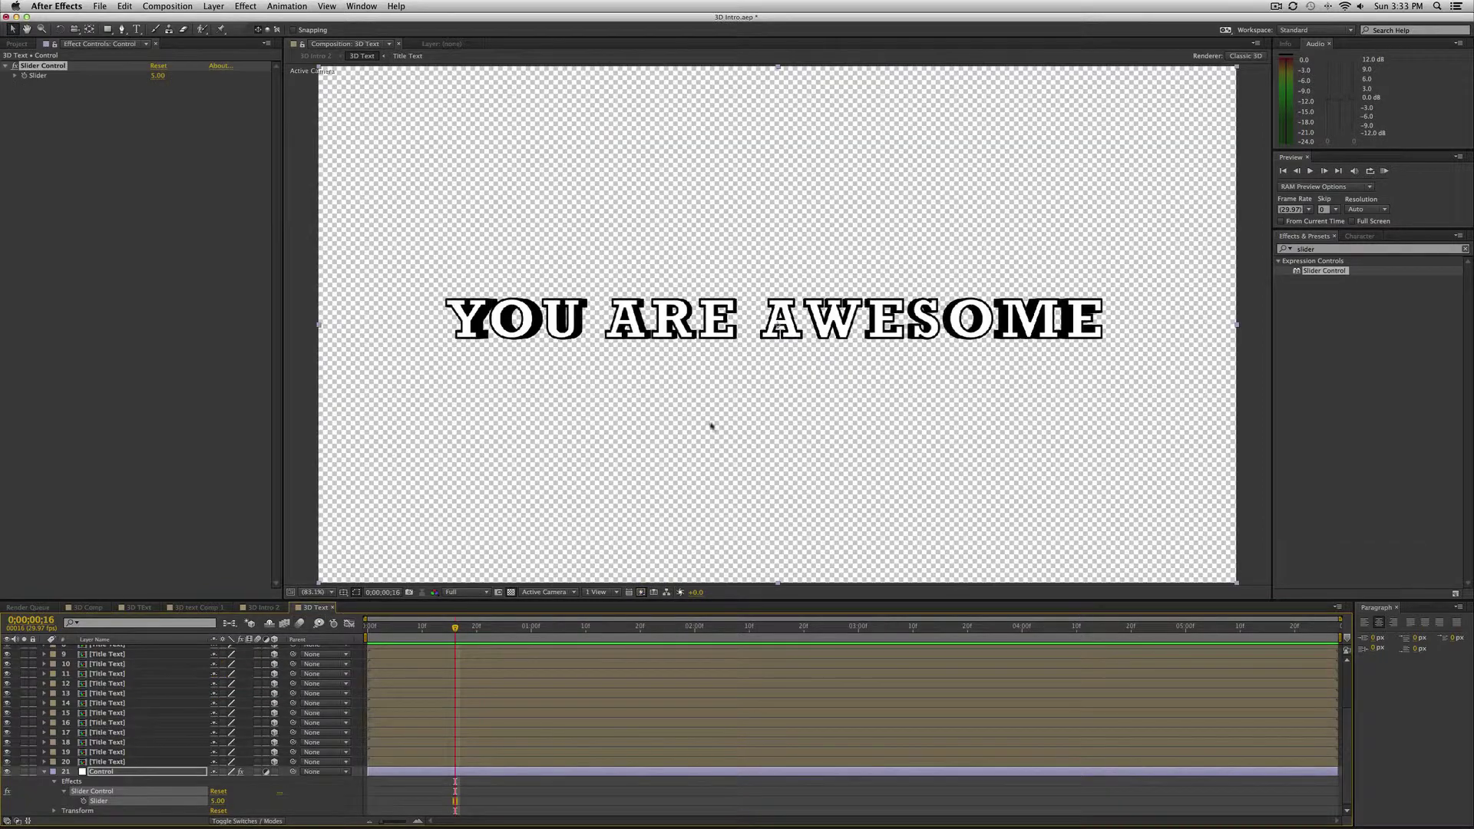
left_click(264, 608)
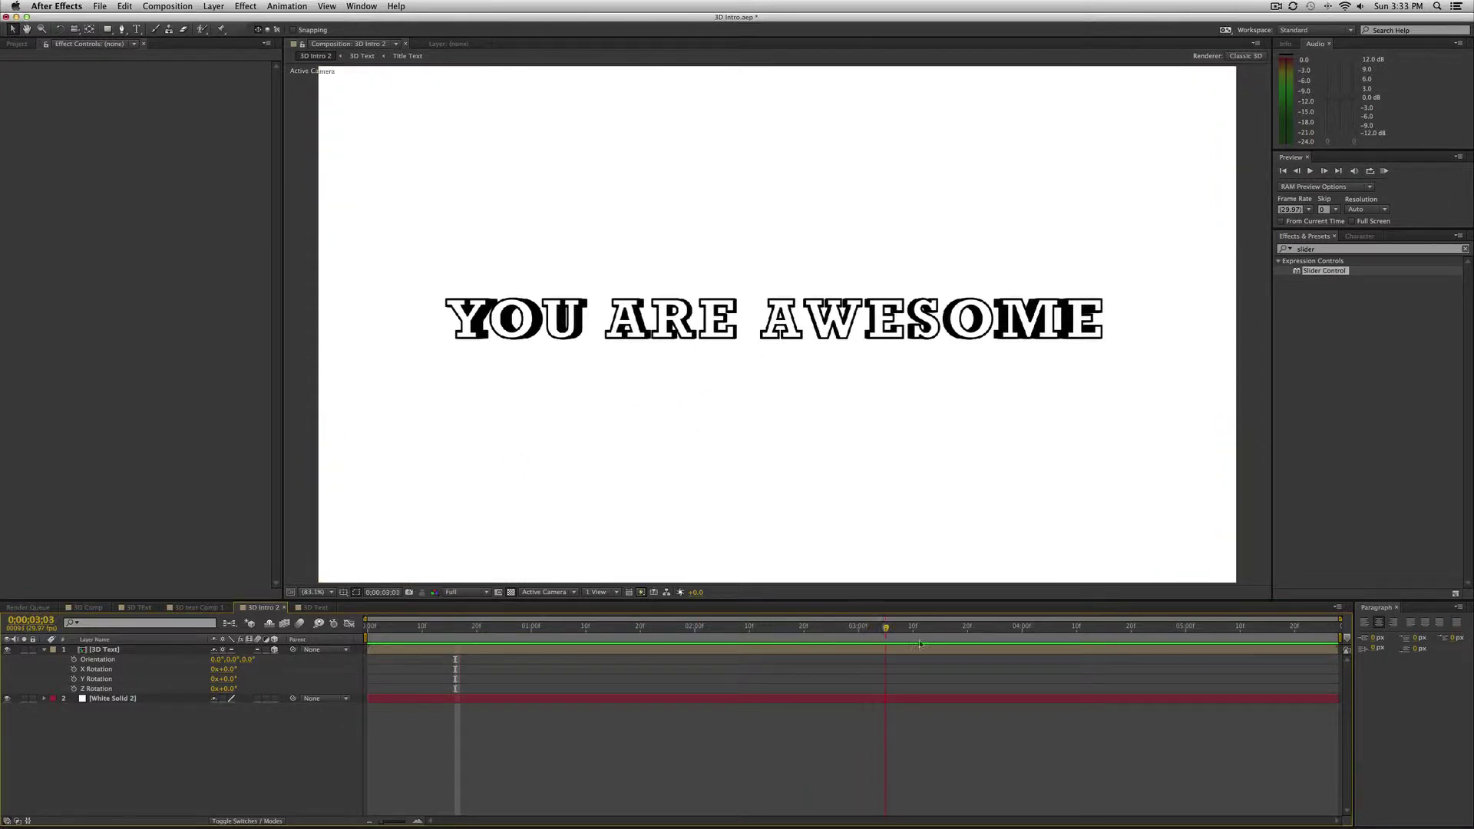
left_click_drag(1128, 637, 1132, 637)
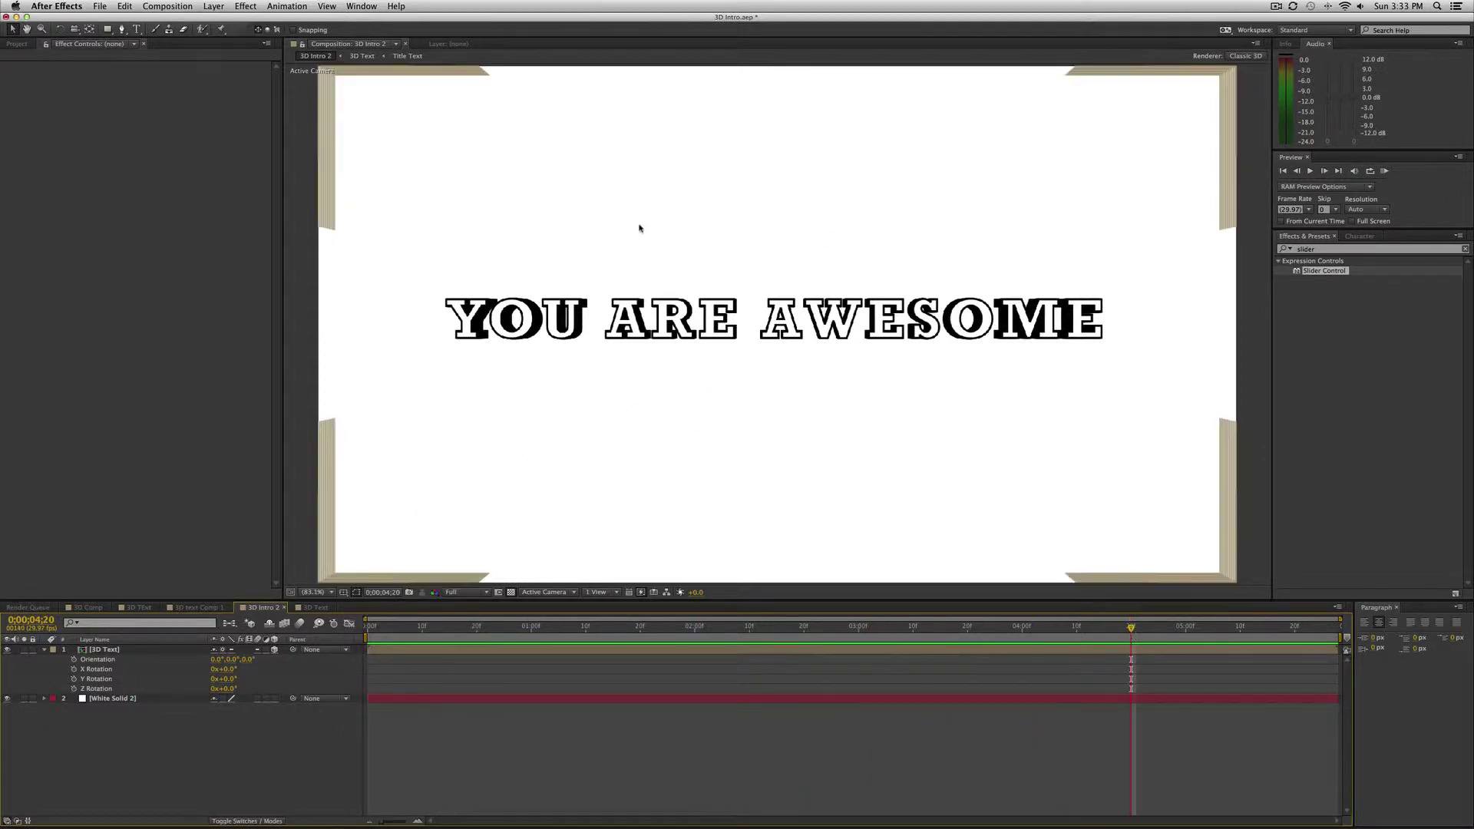
Step: Keyframe the 3D Text Position so it starts near the camera, around Z -2787
left_click(715, 652)
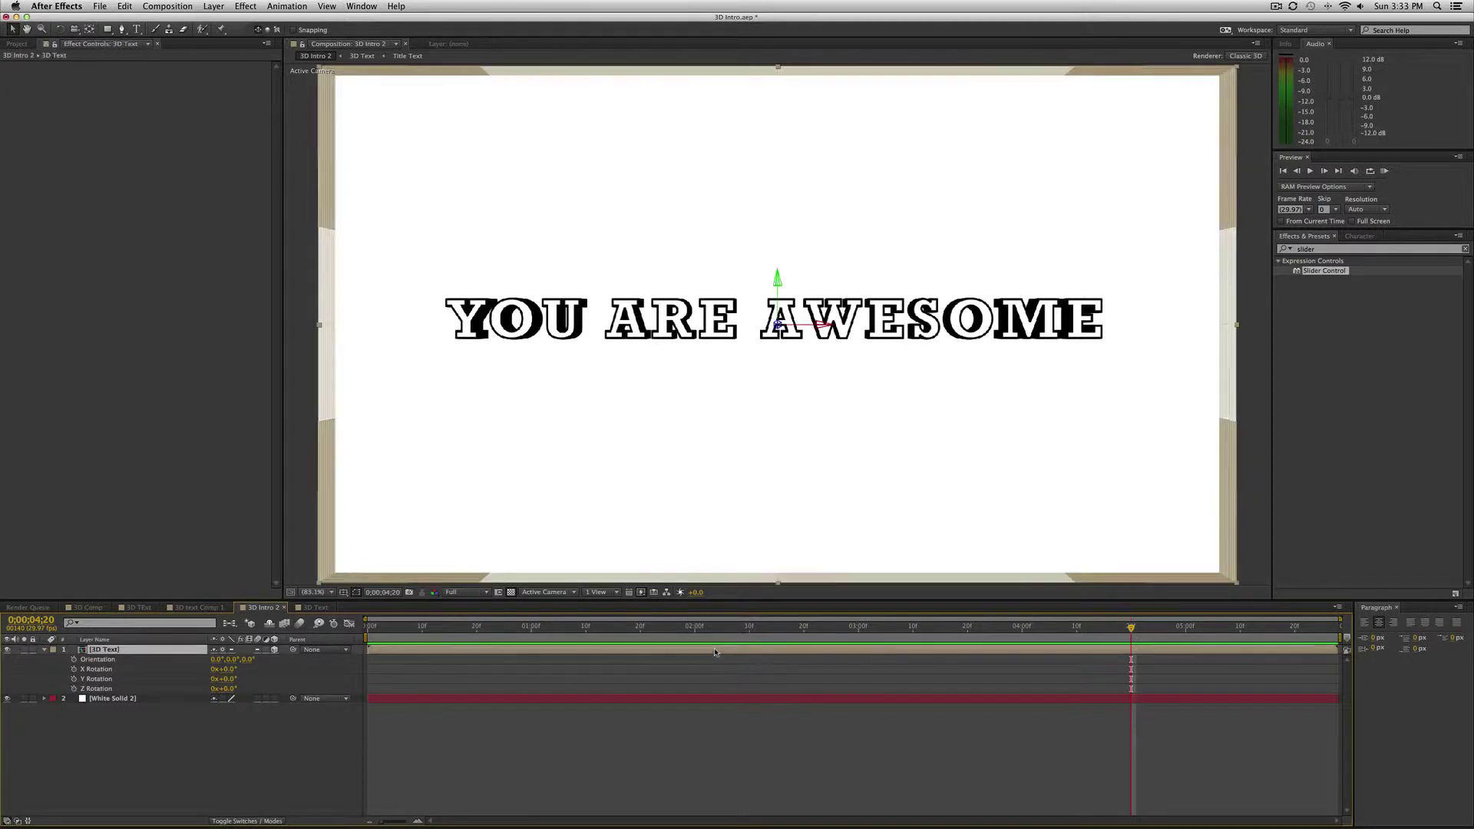
key("p")
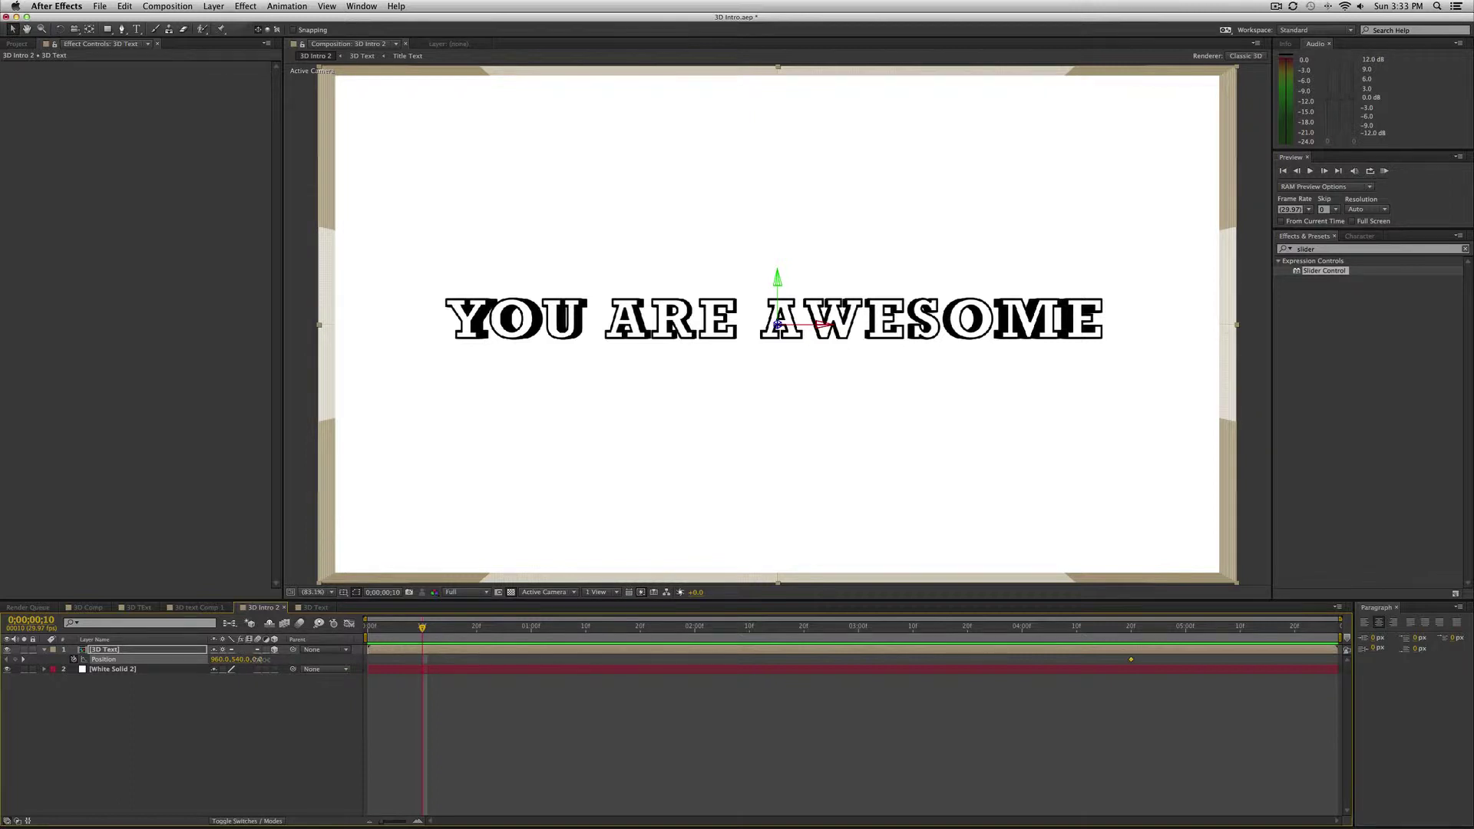
left_click_drag(256, 660, 92, 659)
left_click_drag(265, 659, 184, 660)
left_click_drag(274, 665, 193, 661)
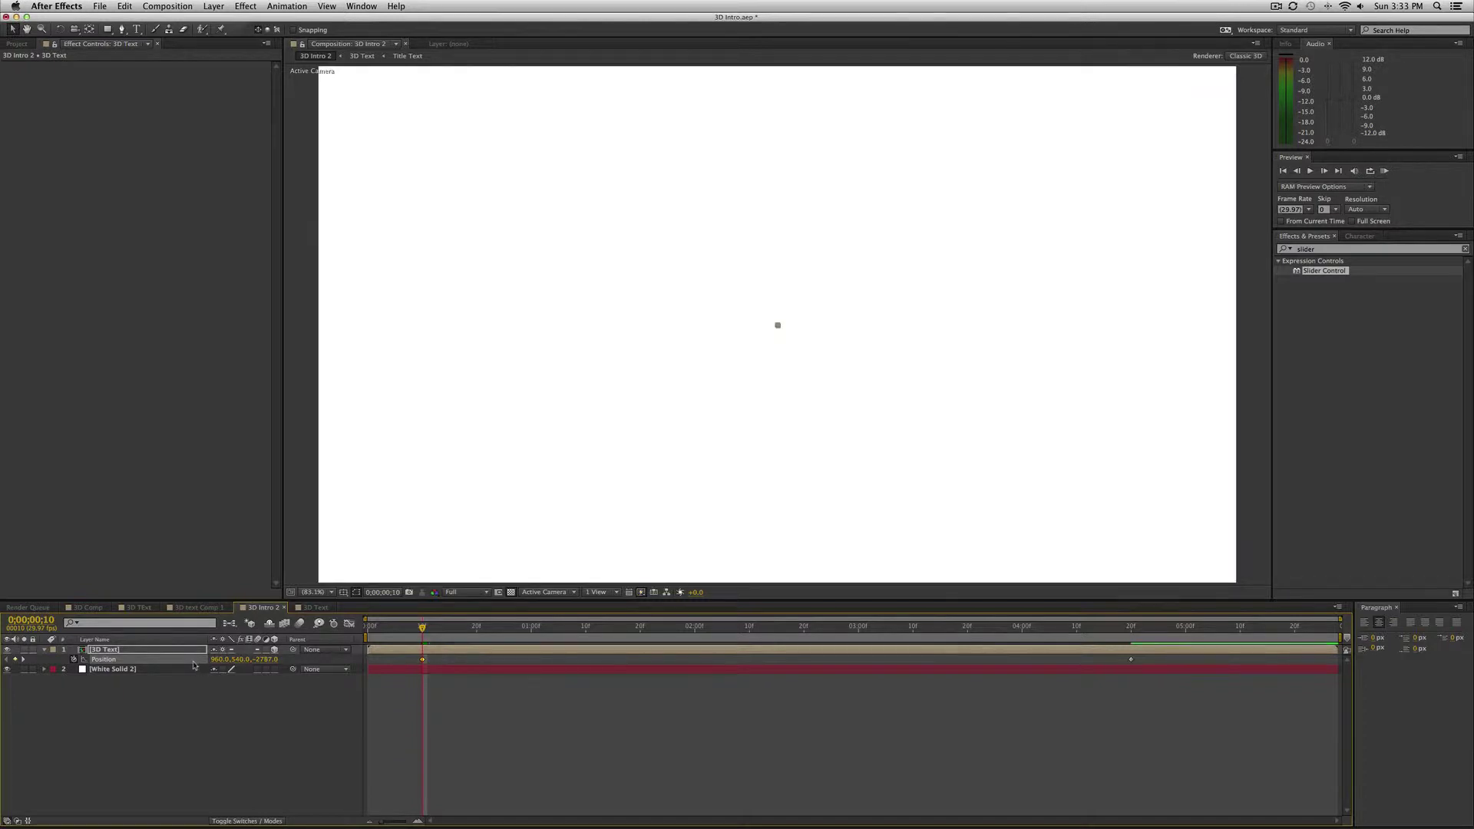
Step: Apply Easy Ease to the final Position keyframe and preview the fly-in
right_click(1130, 660)
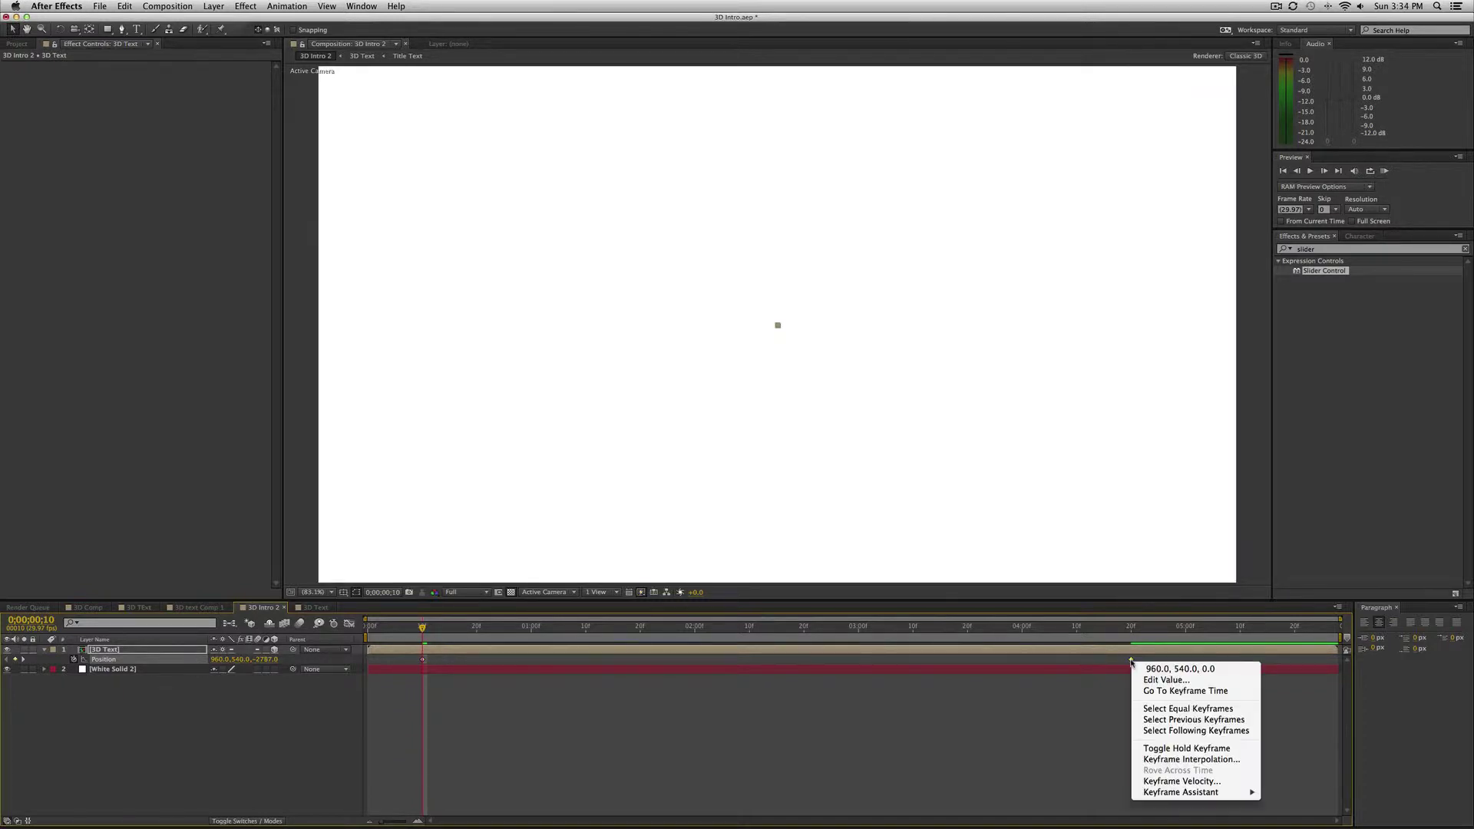
mouse_move(1209, 794)
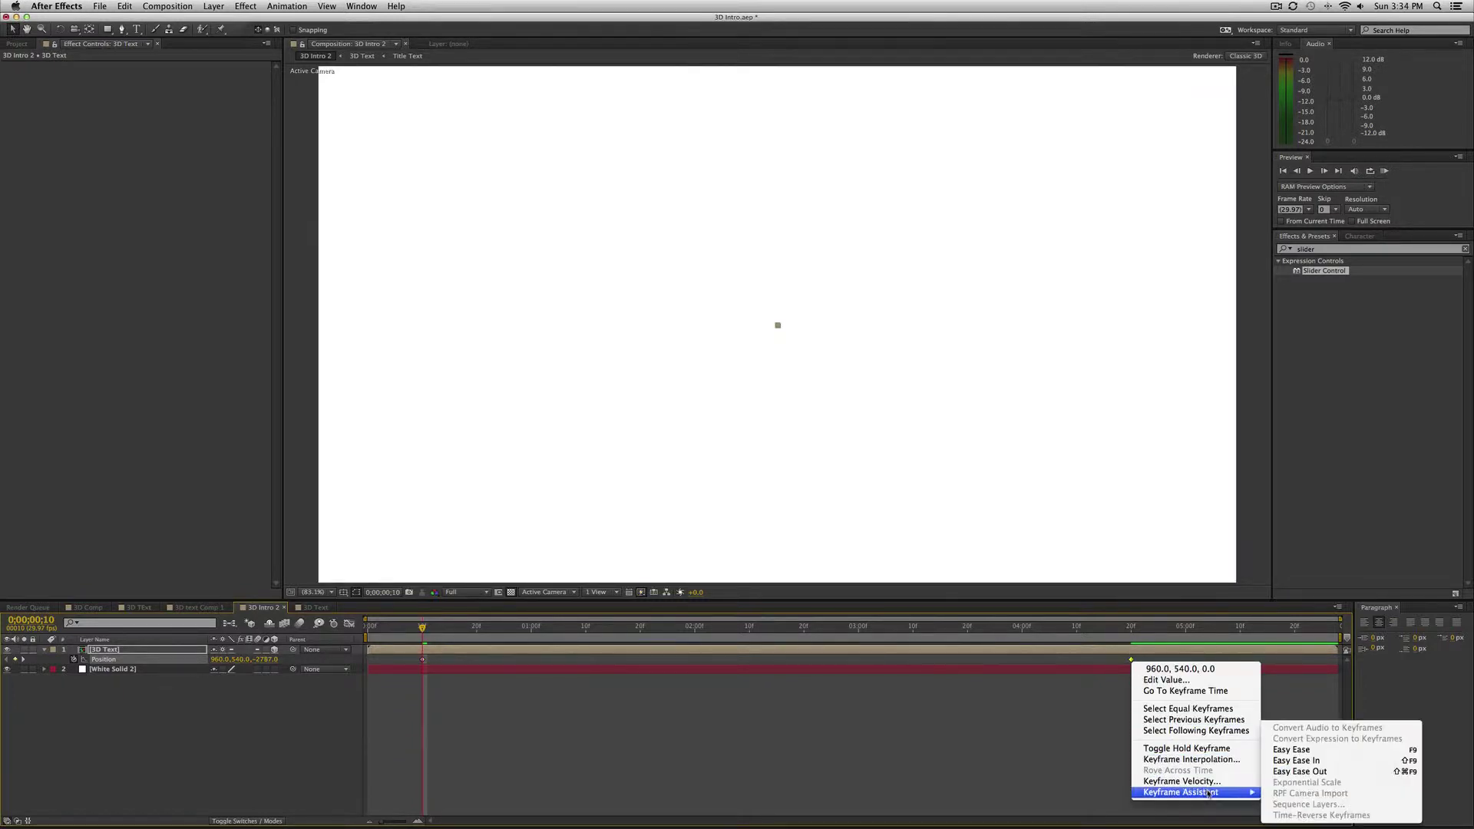
left_click(1301, 751)
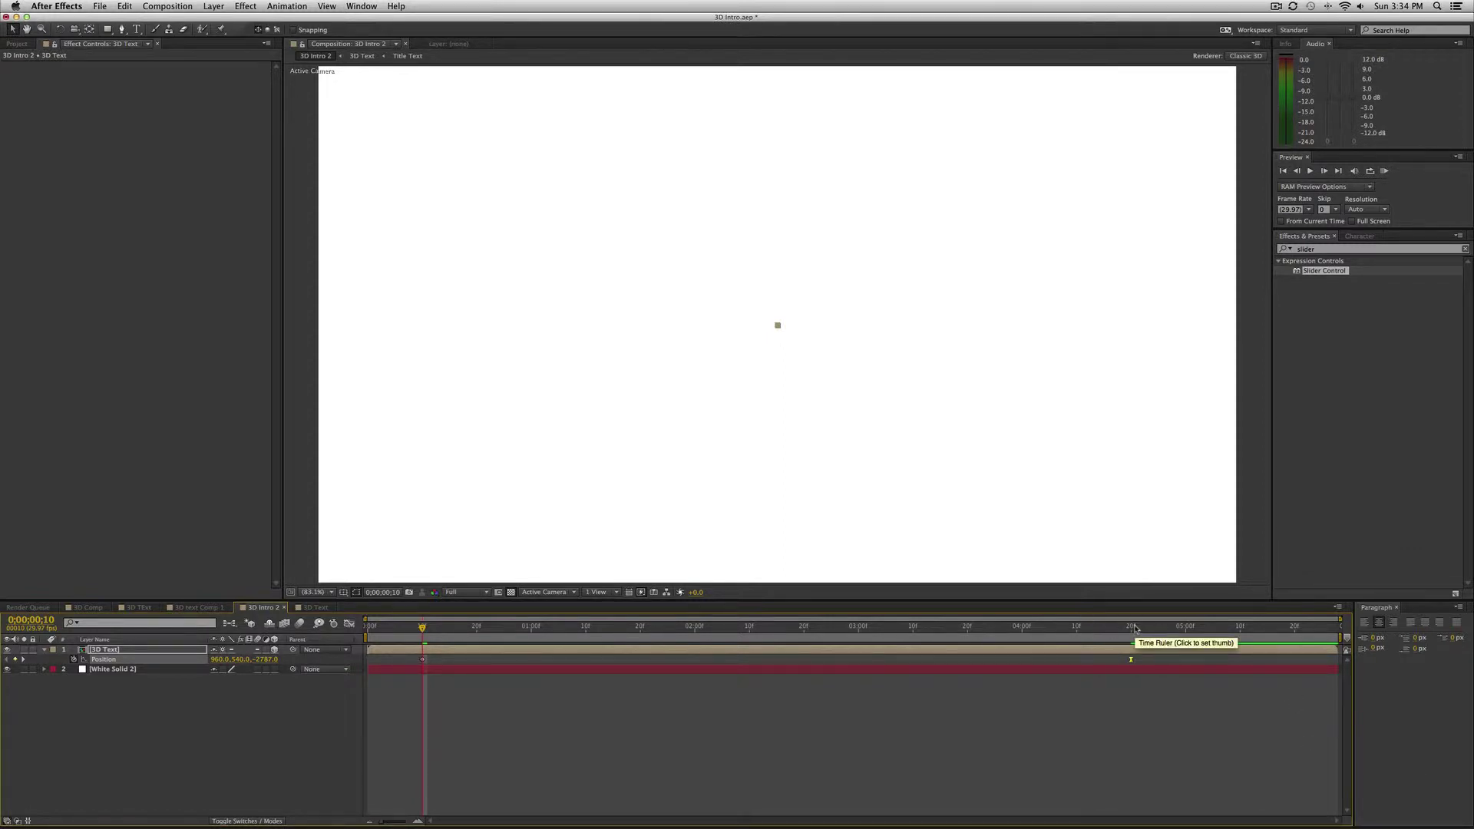
key("KP_0")
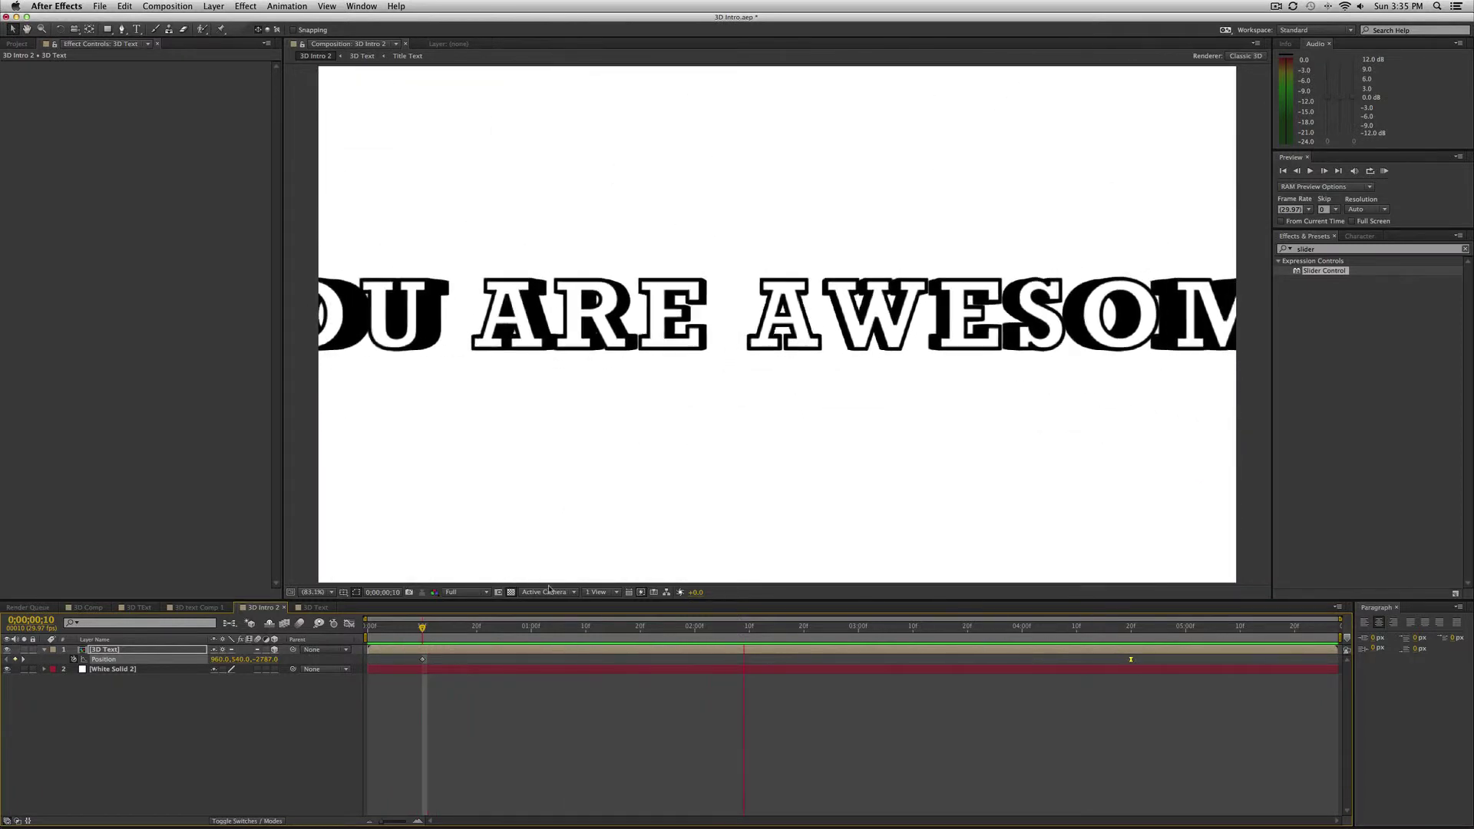
Step: At frame 13, lower the text to about Y 616, adding a Position keyframe
mouse_move(419, 628)
left_mouse_down()
mouse_move(461, 632)
mouse_move(394, 634)
mouse_move(453, 632)
mouse_move(419, 635)
mouse_move(440, 634)
left_mouse_up()
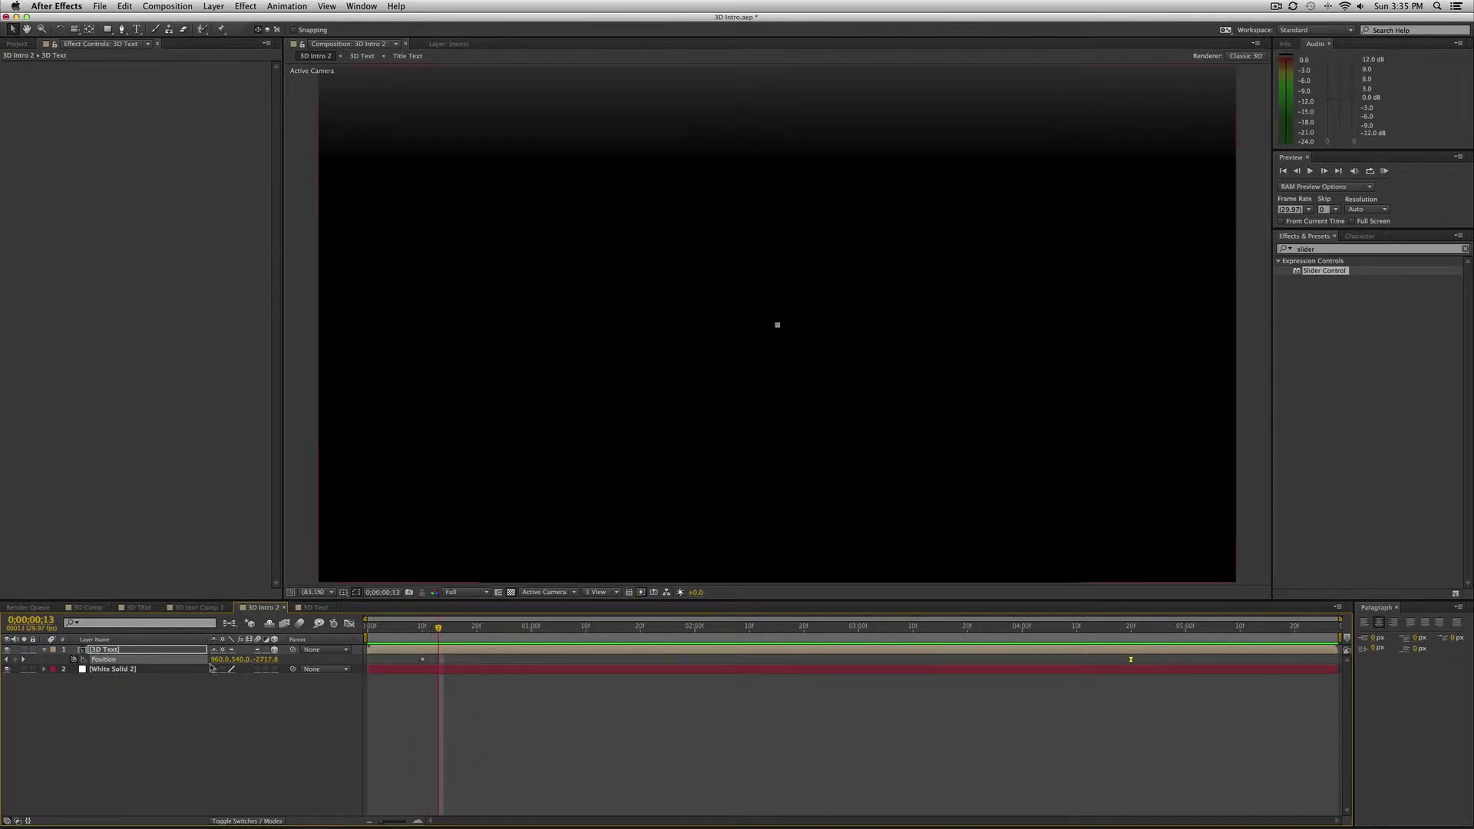
left_click_drag(244, 660, 321, 658)
left_click_drag(1132, 659, 1131, 659)
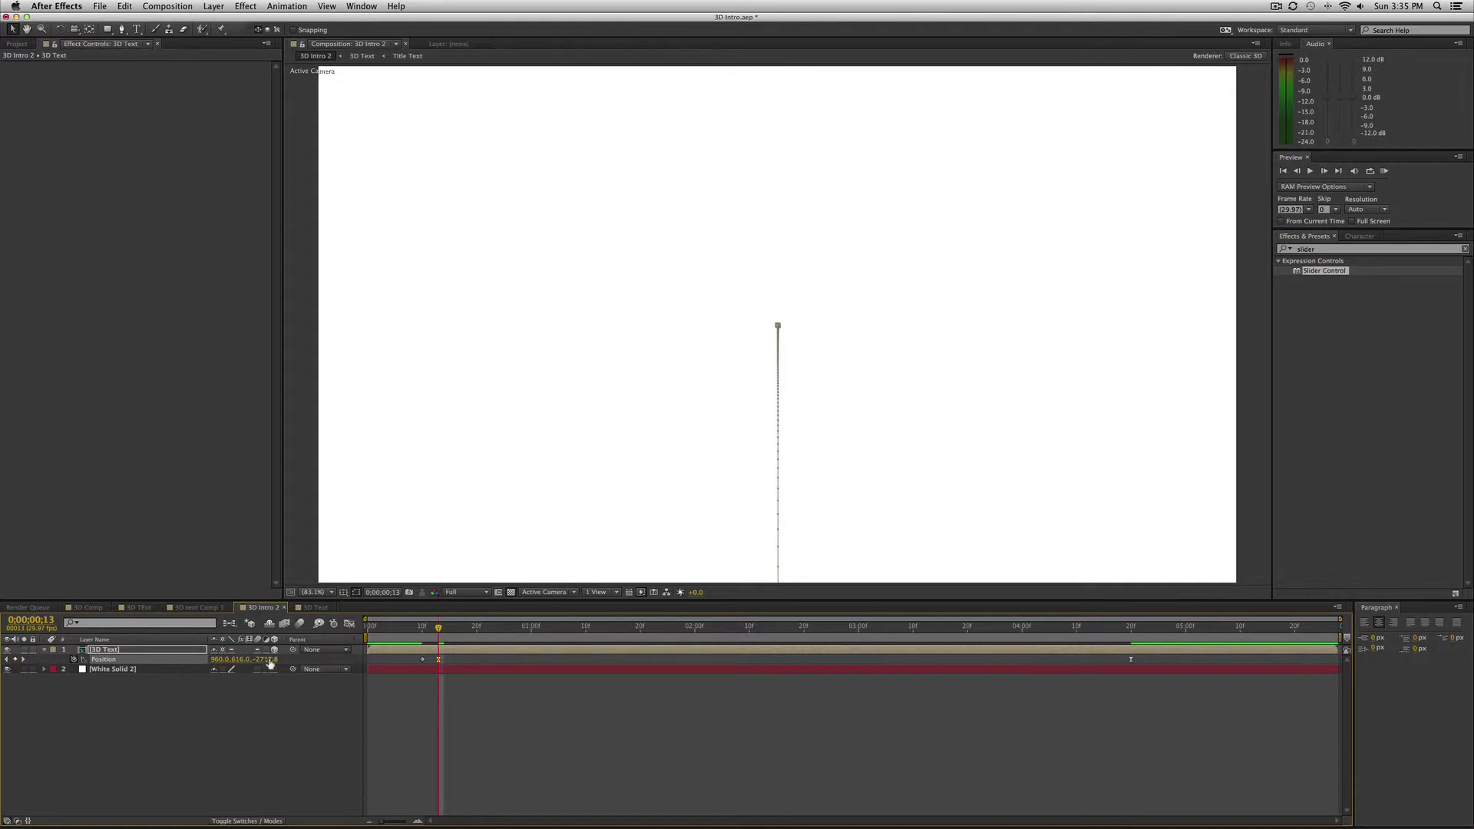
Step: Retime the early Position keyframe near frame 13 and scrub to check the pass through the A
left_click_drag(440, 662, 430, 662)
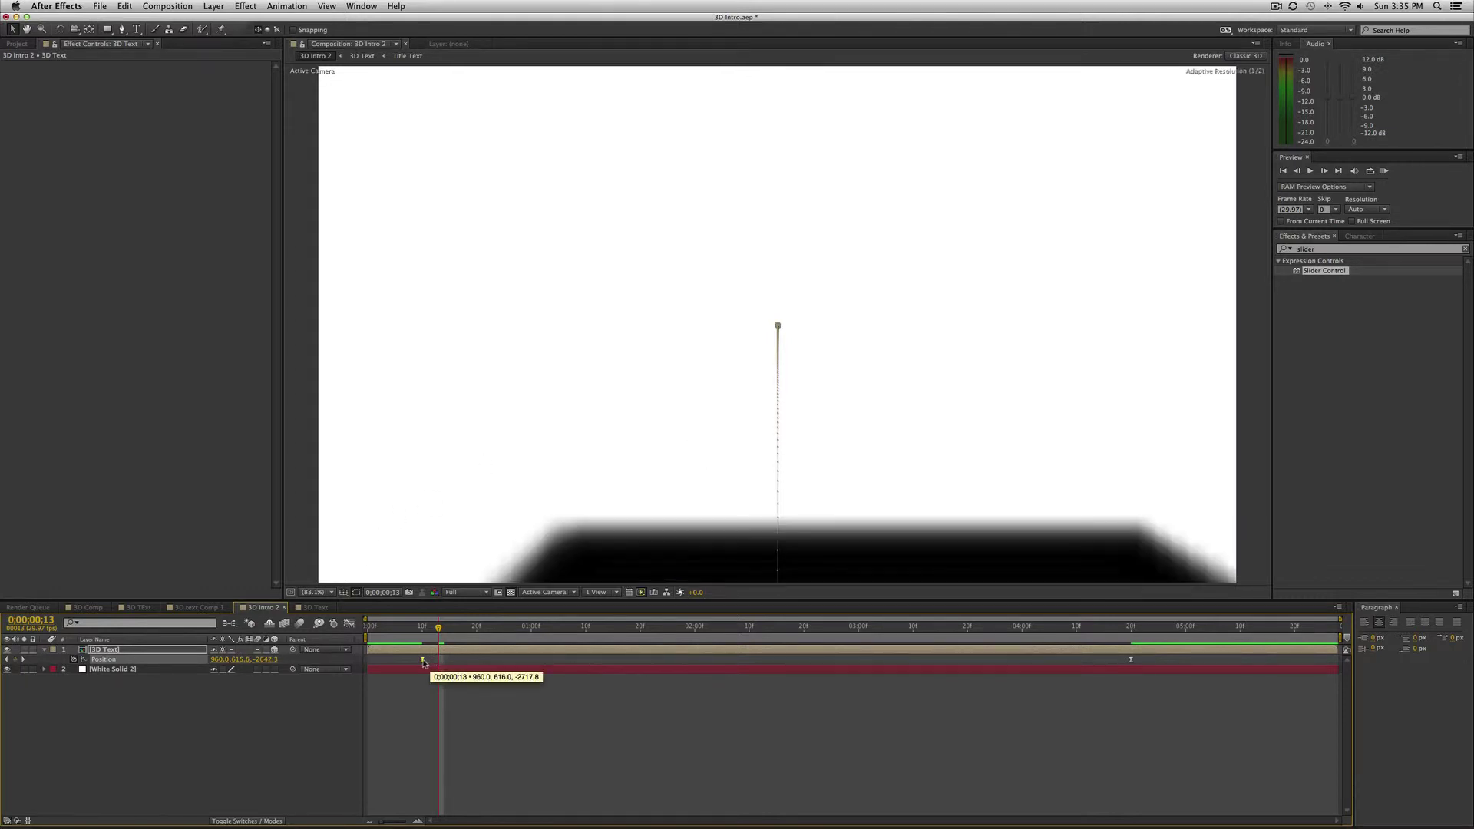
mouse_move(423, 662)
left_mouse_down()
mouse_move(442, 662)
mouse_move(426, 665)
left_mouse_up()
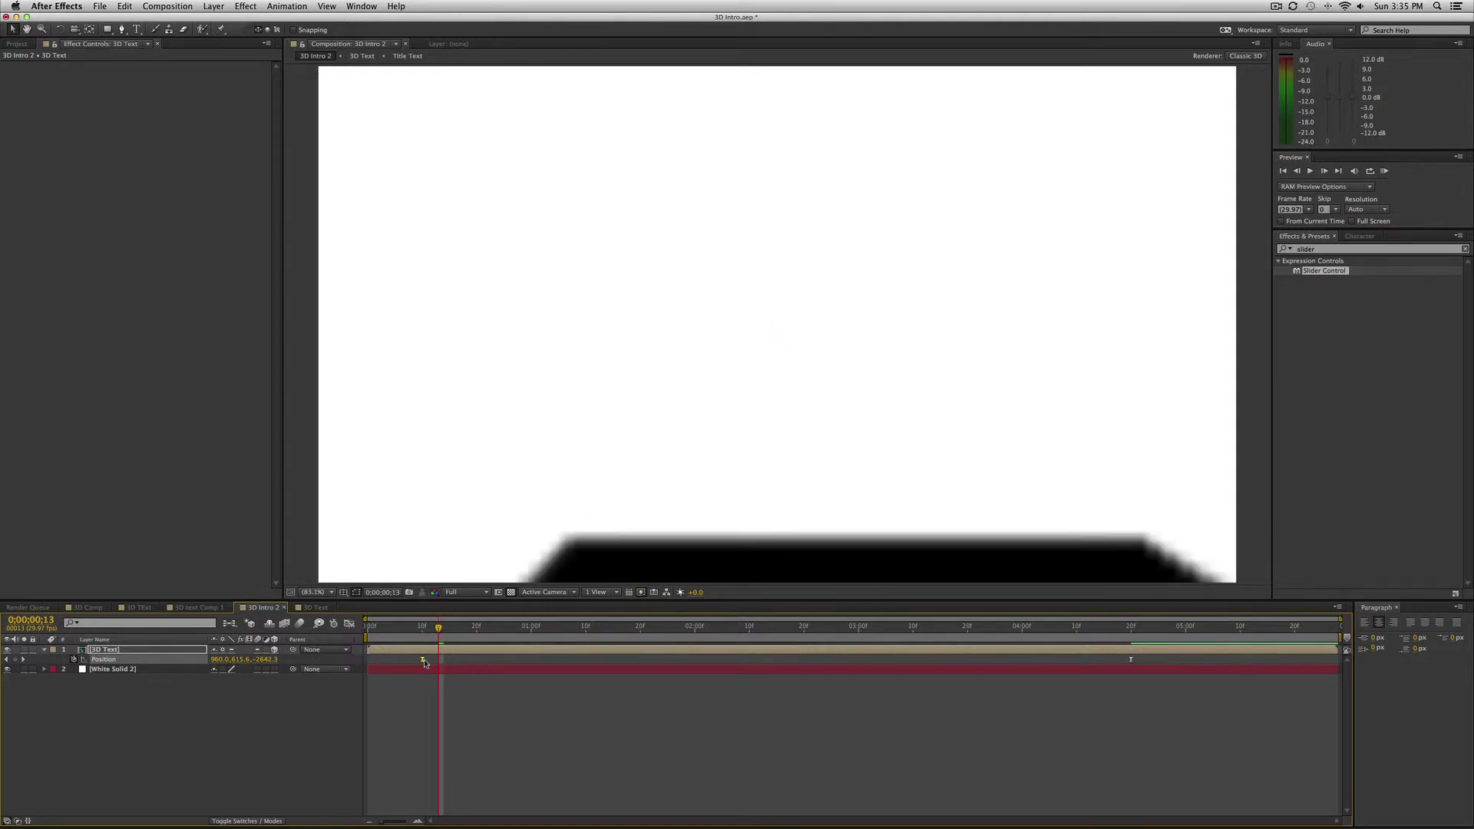
left_click(445, 626)
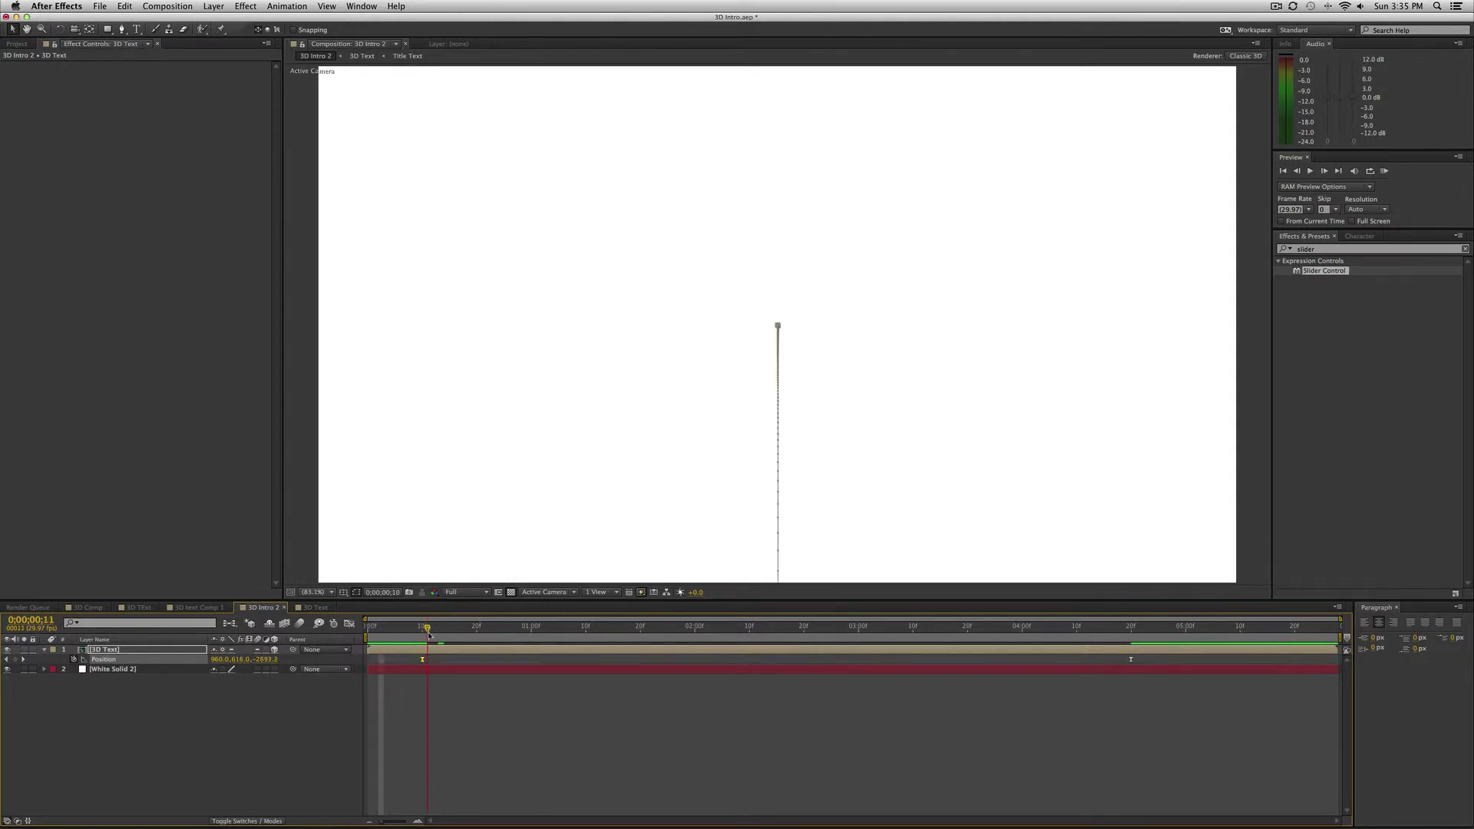
left_click_drag(448, 636, 583, 633)
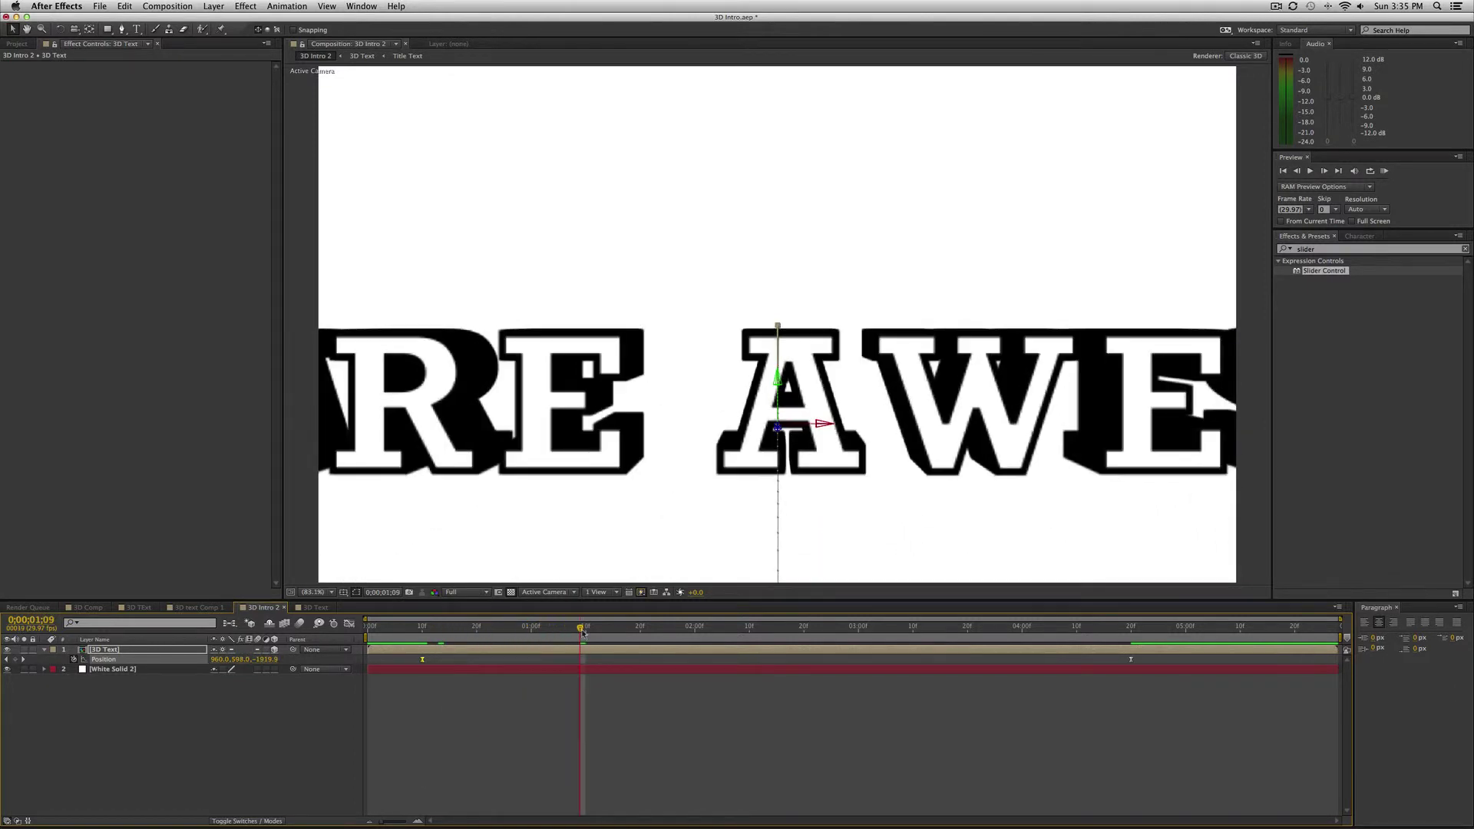